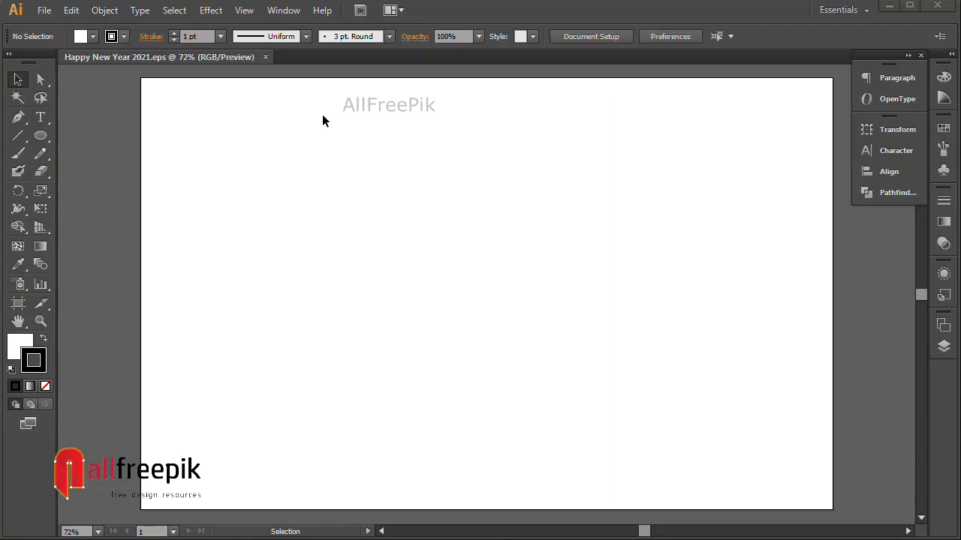
Step: Draw a circle on the left of the artboard and place an overlapping copy to its right
click(41, 136)
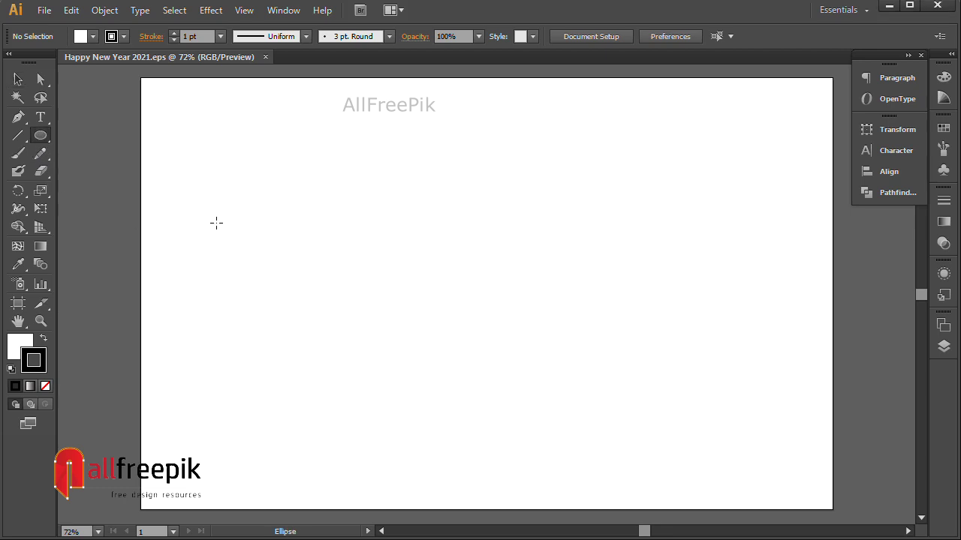
drag(216, 223, 371, 392)
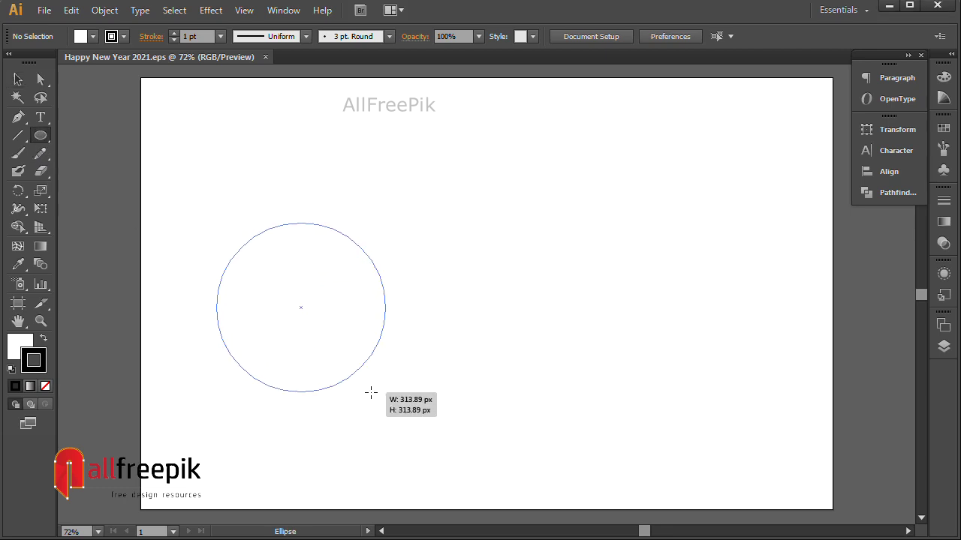
click(18, 79)
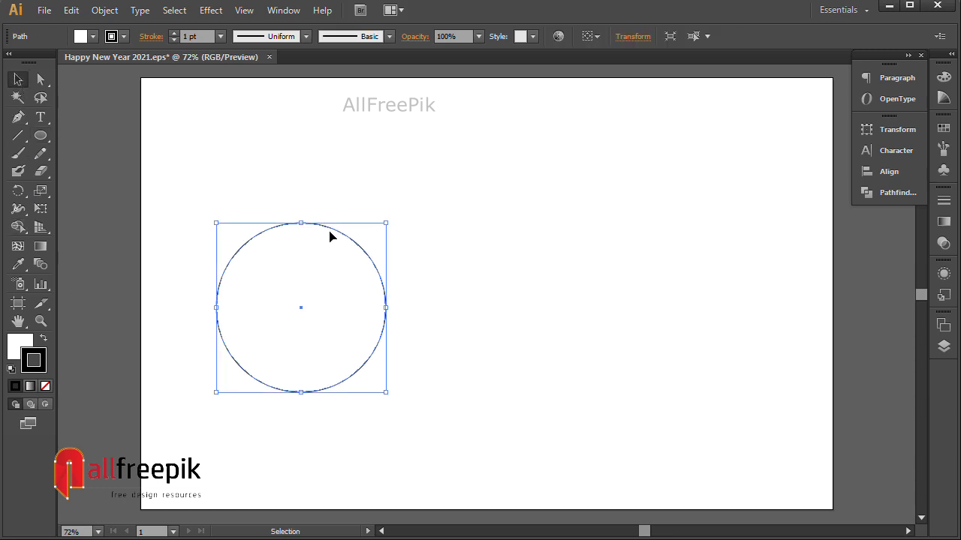
mouse_move(330, 233)
mouse_down()
mouse_move(303, 218)
mouse_move(456, 225)
mouse_up()
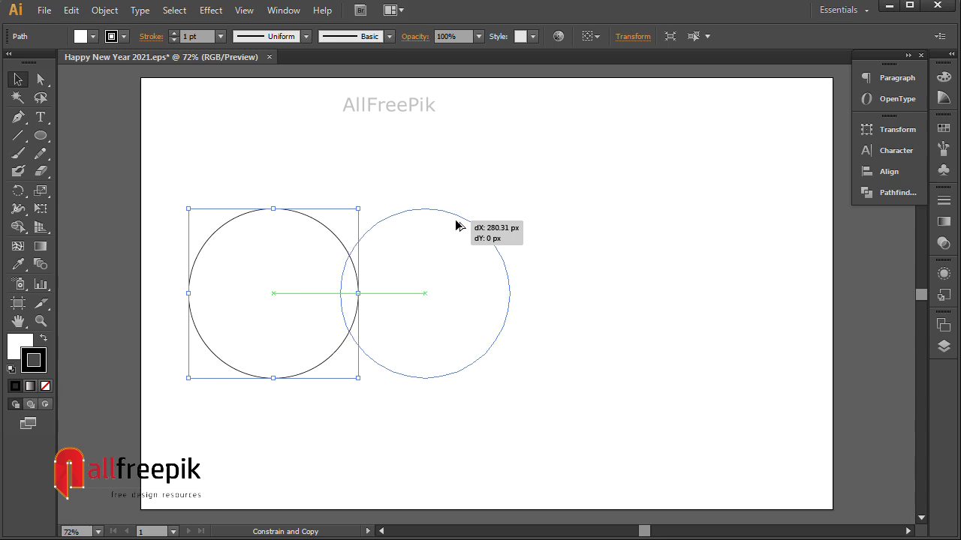
drag(457, 226, 467, 224)
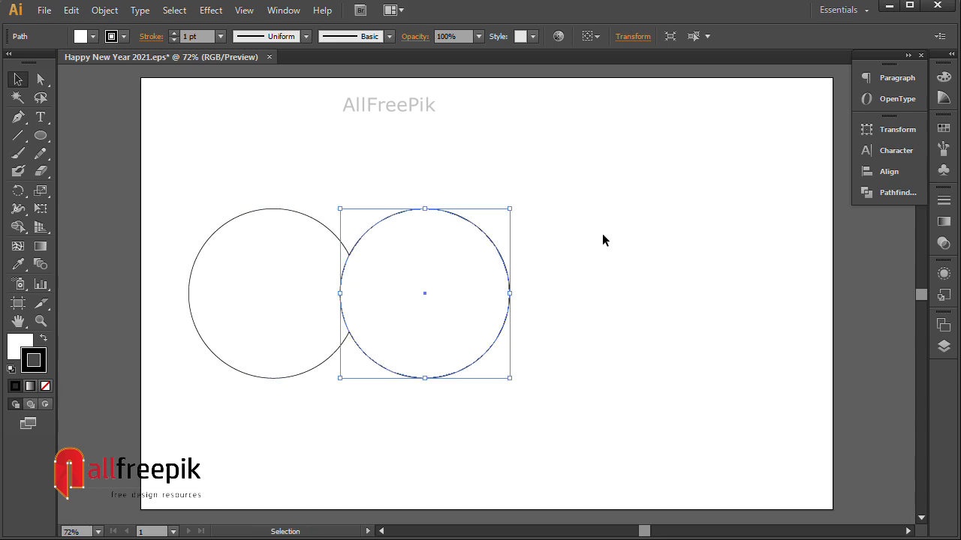
Step: Set the fill of both circles to None
drag(252, 167, 375, 309)
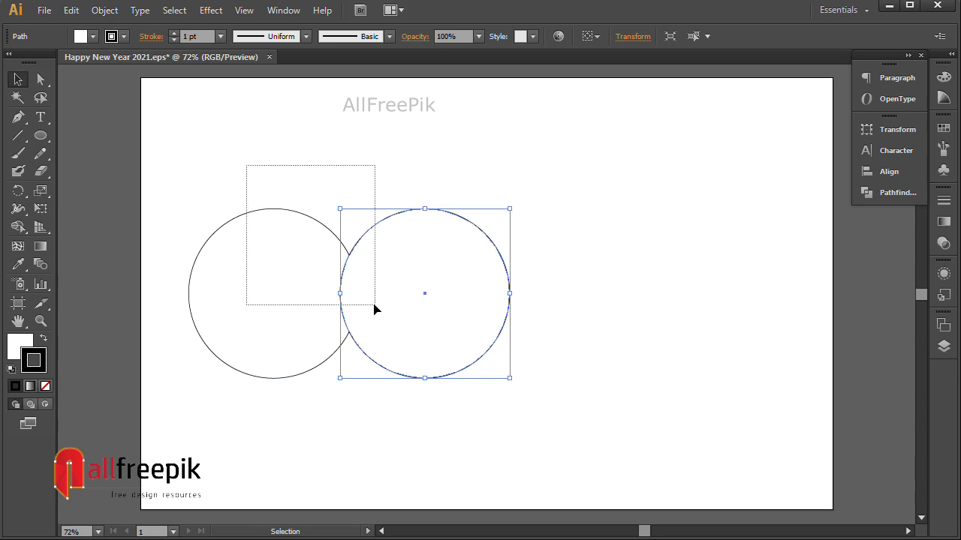
click(28, 343)
click(45, 386)
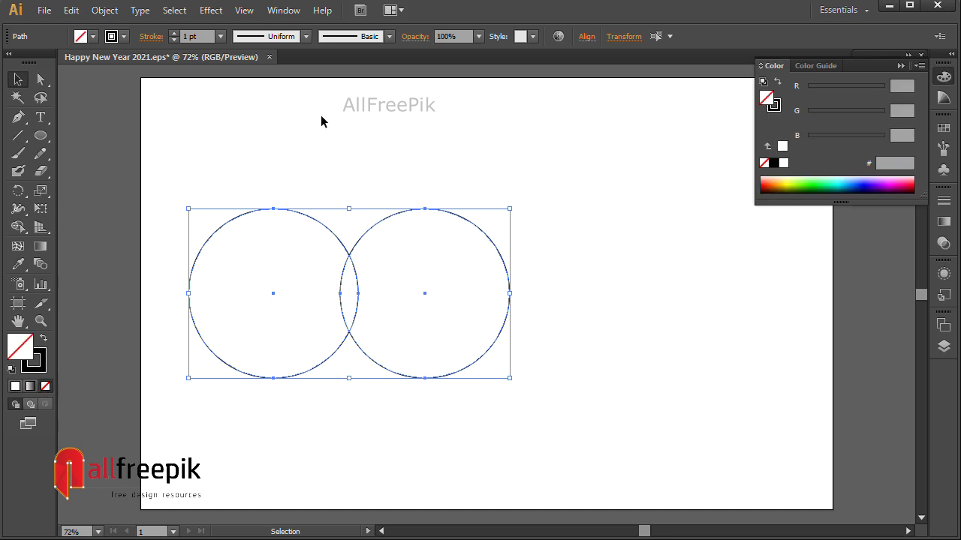
click(320, 115)
Step: Repeat the duplicate twice with Ctrl+D to make four overlapping circles
click(437, 210)
key(a)
key(ctrl+d)
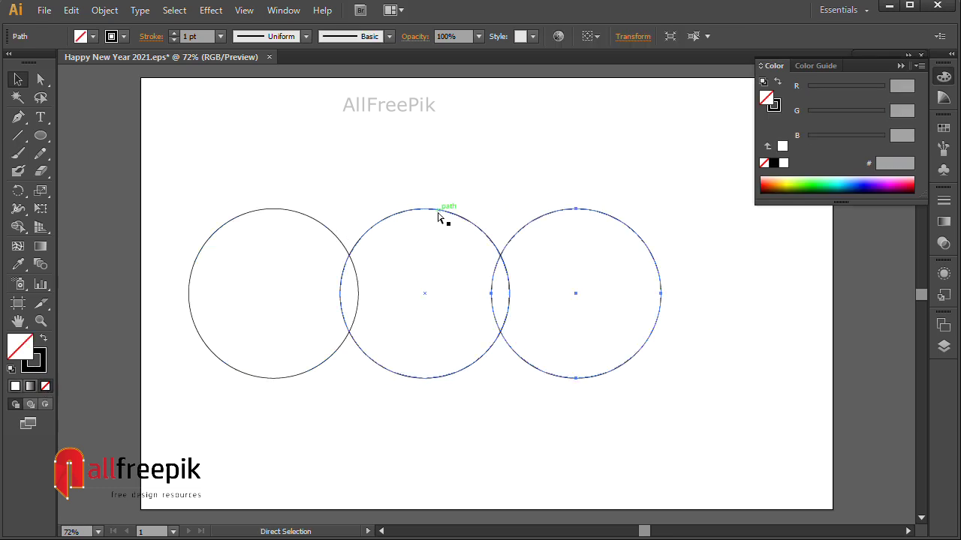
key(ctrl+d)
key(v)
Step: Select all four circles and nudge the row slightly left and down
click(316, 150)
drag(285, 159, 744, 383)
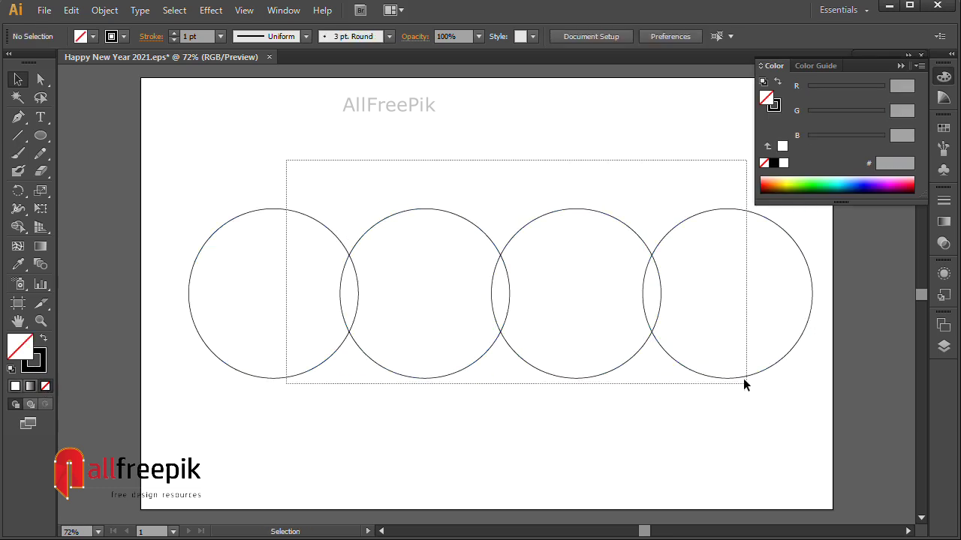
drag(662, 288, 652, 287)
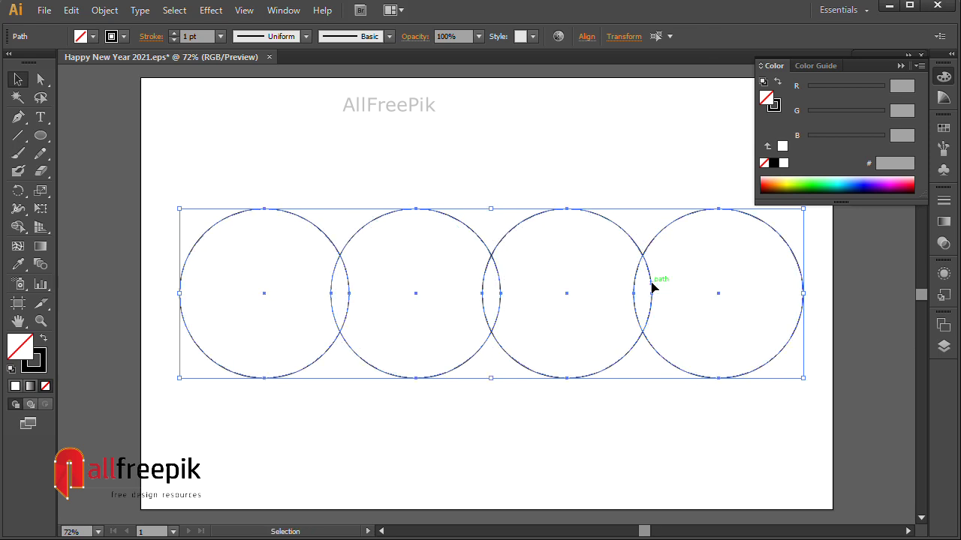
key(Down)
key(Down)
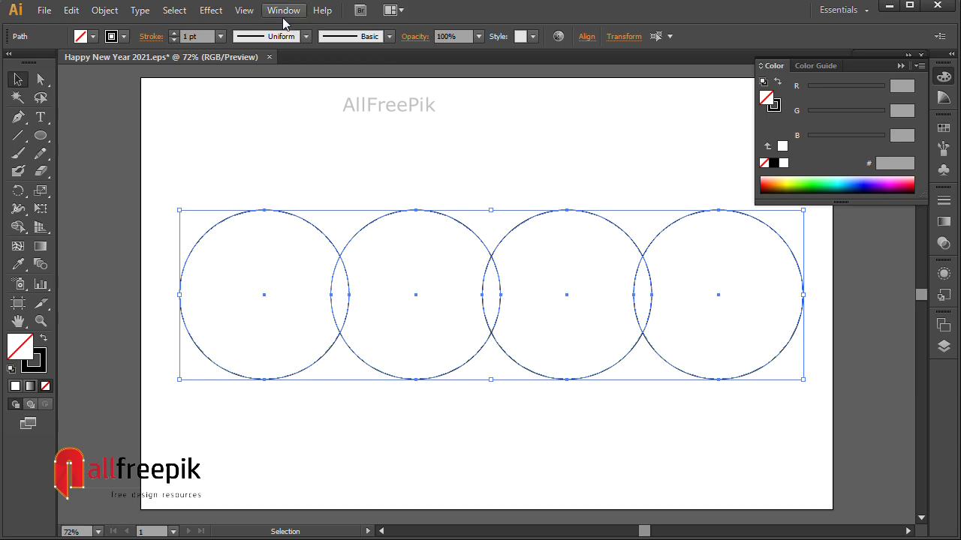
Step: Unite the four circles with Pathfinder into one scalloped outline
click(283, 11)
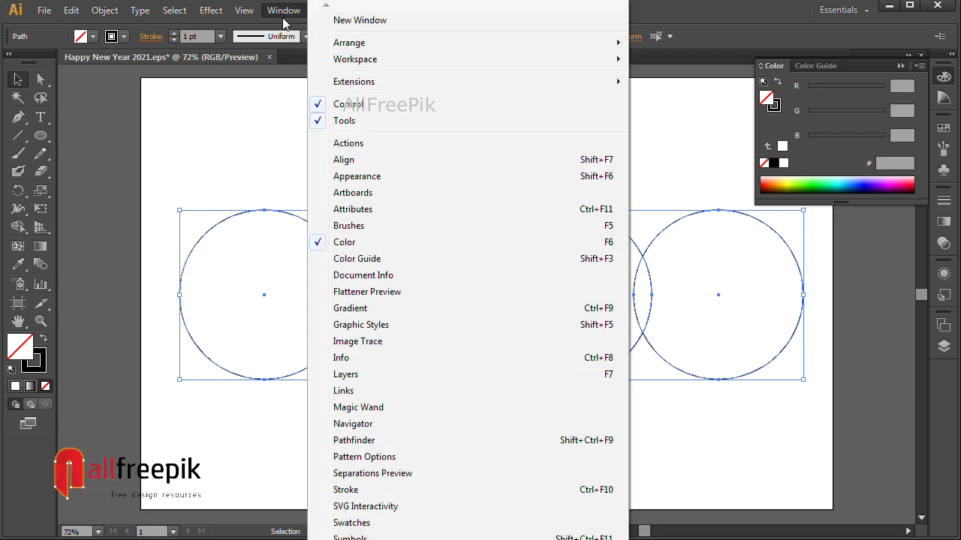
click(360, 443)
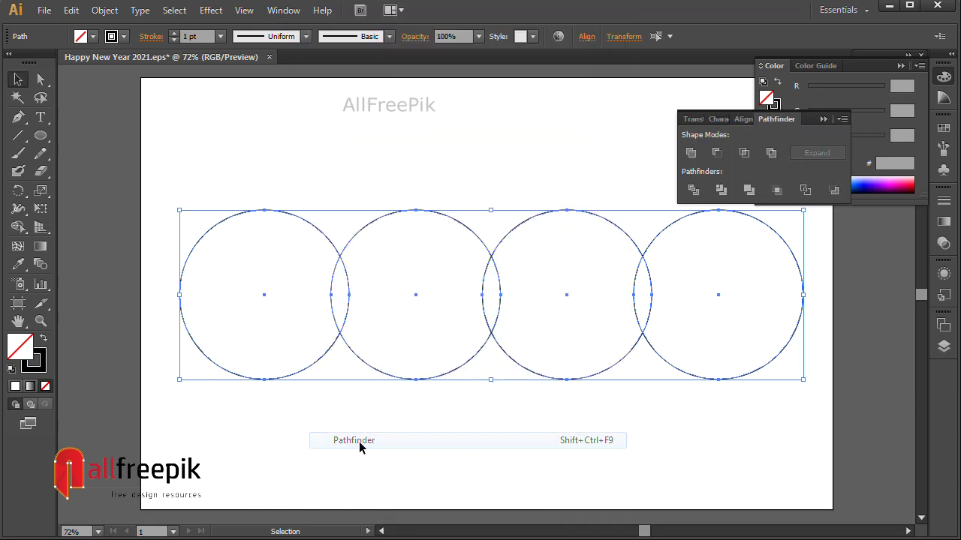
click(691, 155)
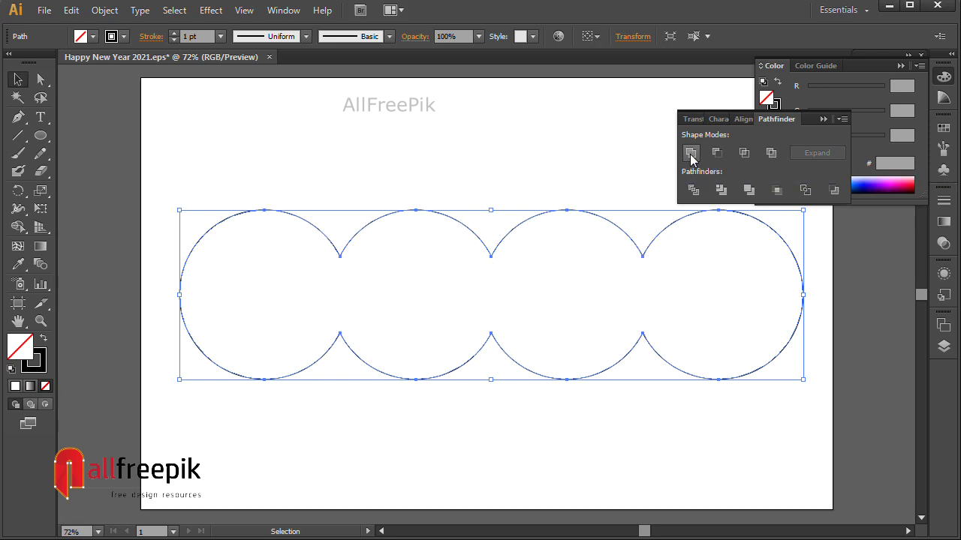
click(823, 119)
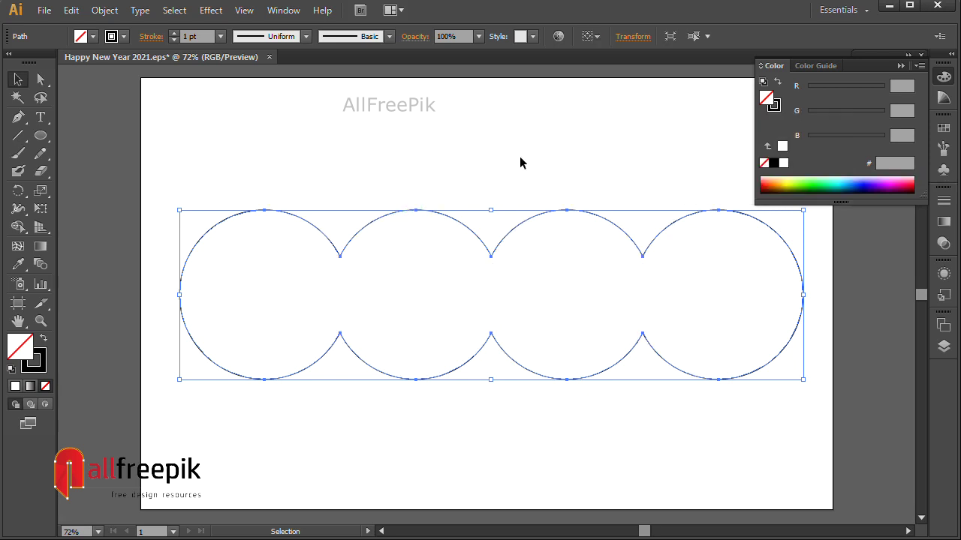
click(519, 158)
click(643, 256)
click(211, 11)
mouse_move(230, 180)
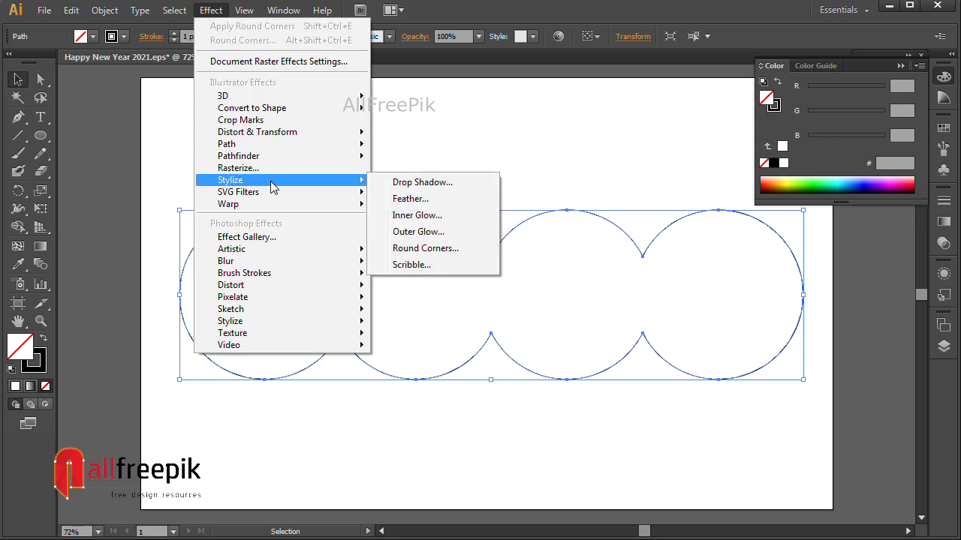
Step: Apply a Round Corners effect with a 50 px radius to the scalloped outline
click(425, 248)
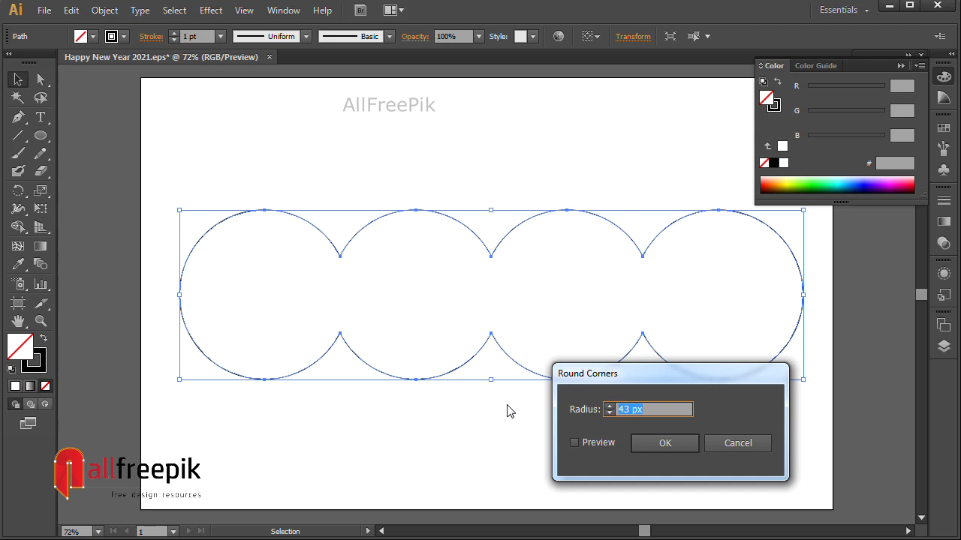
text(50)
click(575, 443)
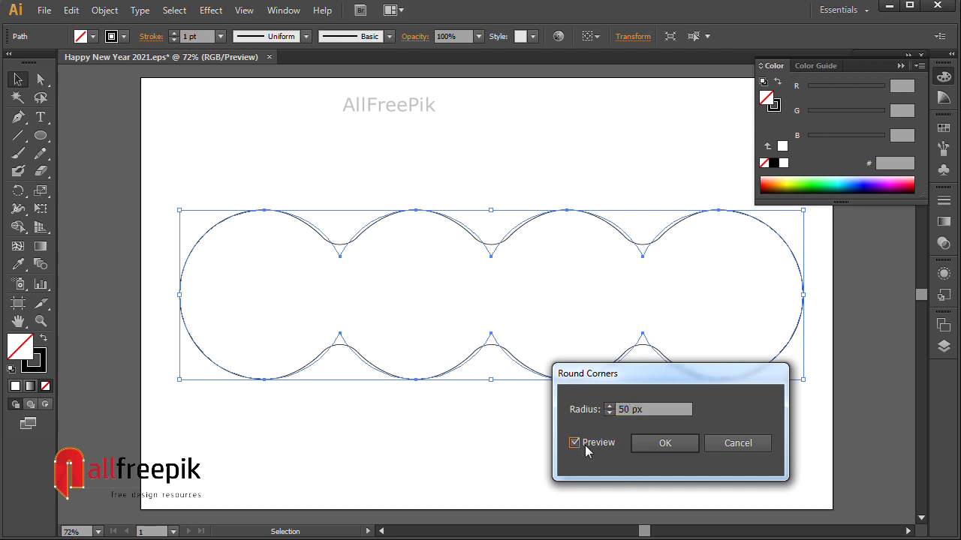
click(663, 444)
click(527, 165)
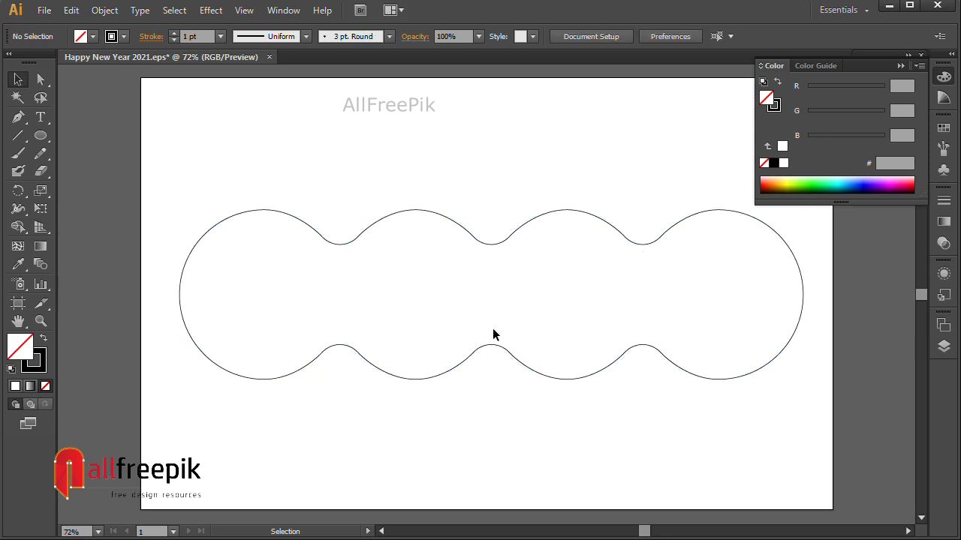
click(473, 238)
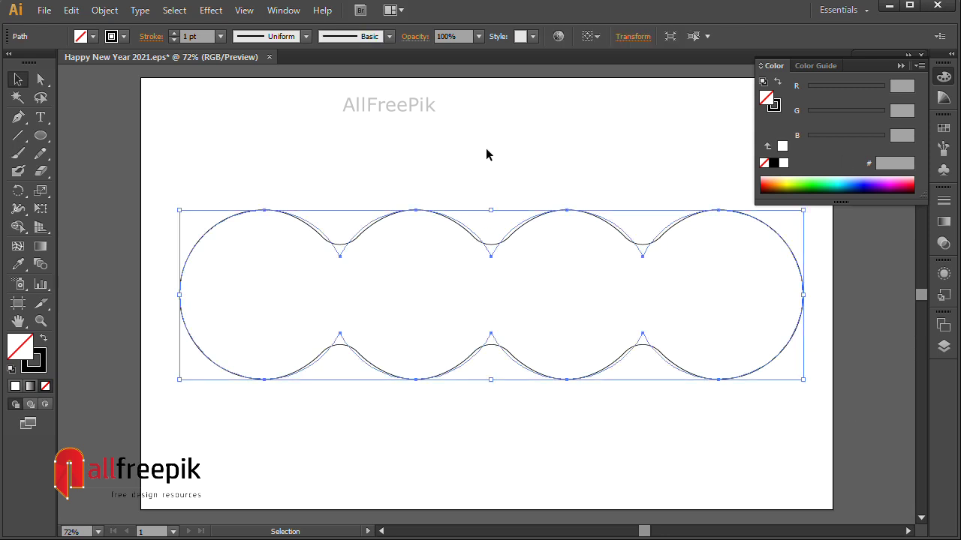
Step: Expand the round-corners appearance and drag the wavy shape about 196 px lower
drag(517, 151, 457, 153)
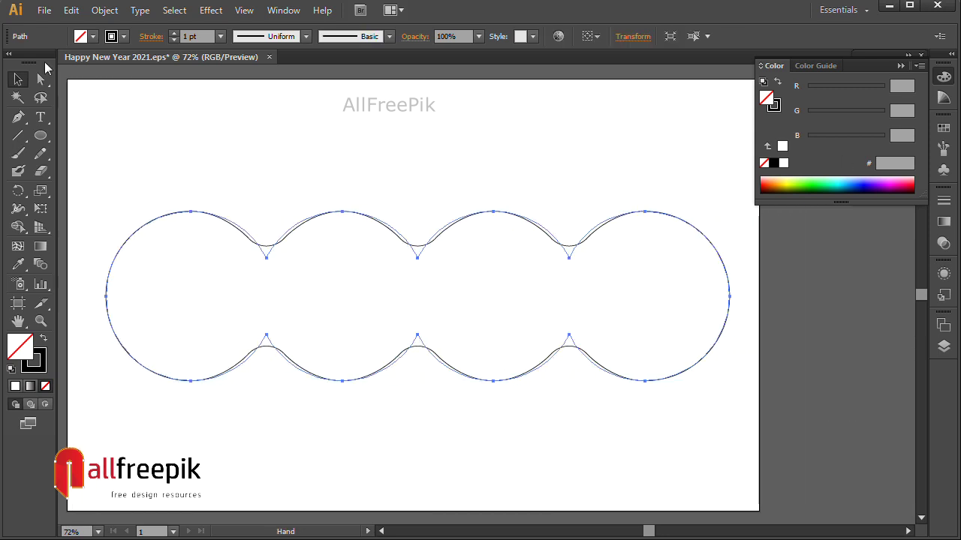
click(102, 10)
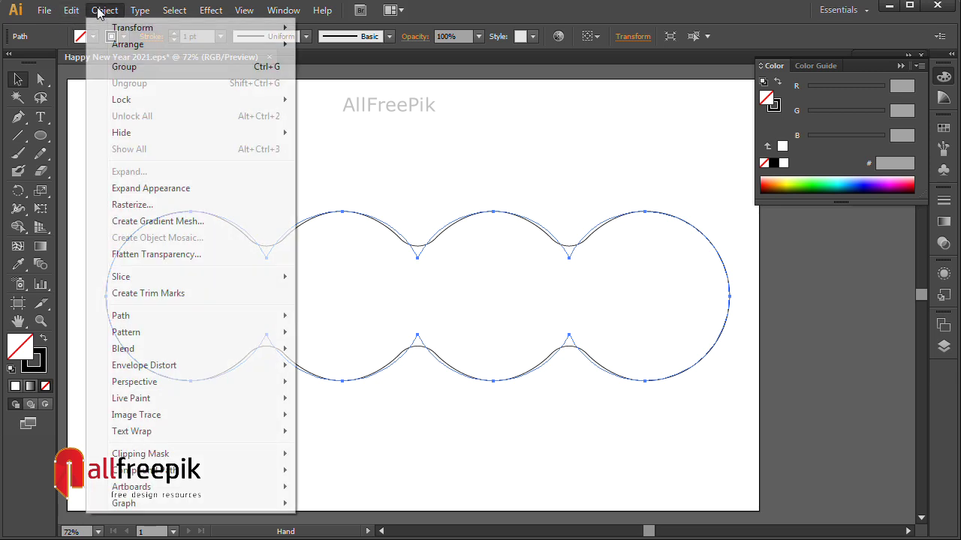
click(150, 189)
click(473, 173)
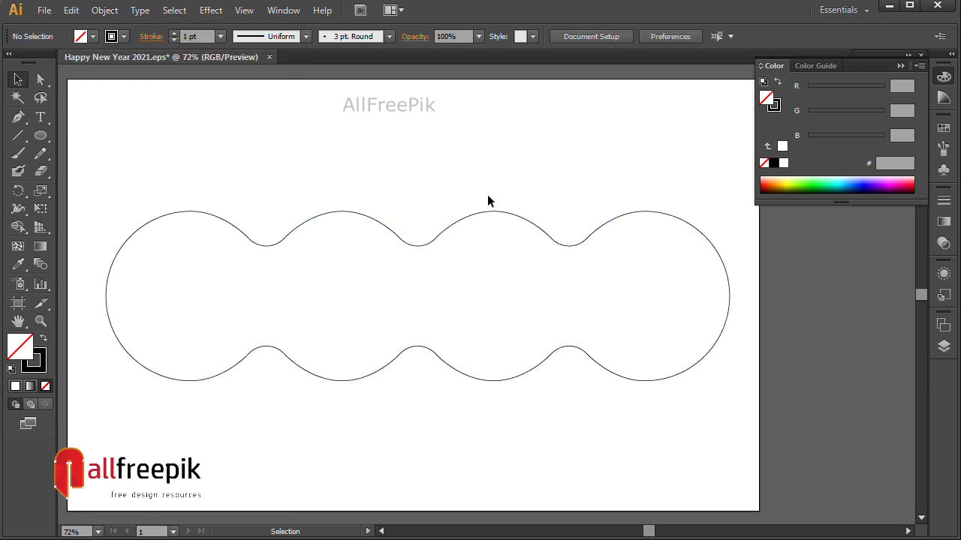
click(506, 217)
drag(478, 175, 481, 176)
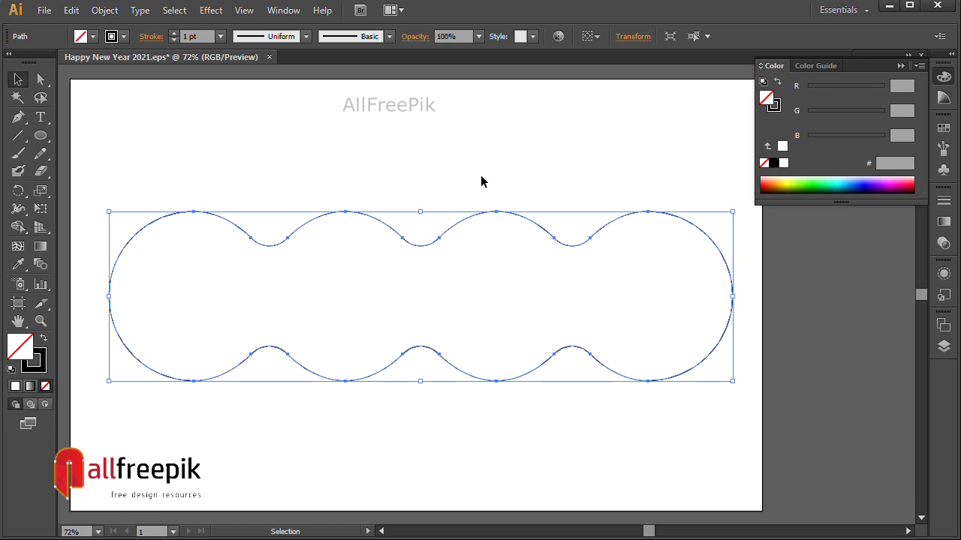
click(486, 178)
click(505, 213)
mouse_move(506, 214)
mouse_down()
mouse_move(517, 172)
mouse_move(514, 288)
mouse_up()
click(349, 265)
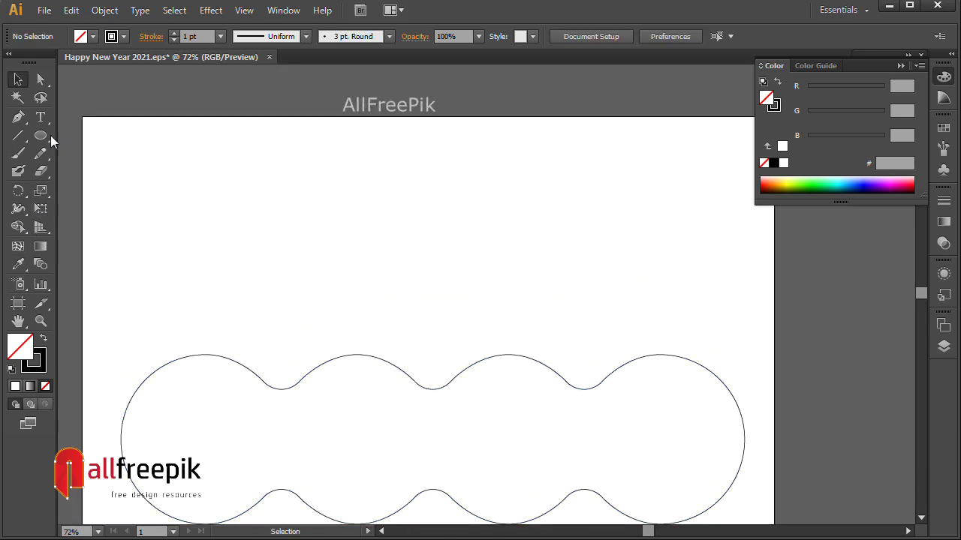
Step: Draw a tall, narrow rectangle at the upper left of the artboard
drag(41, 136, 83, 133)
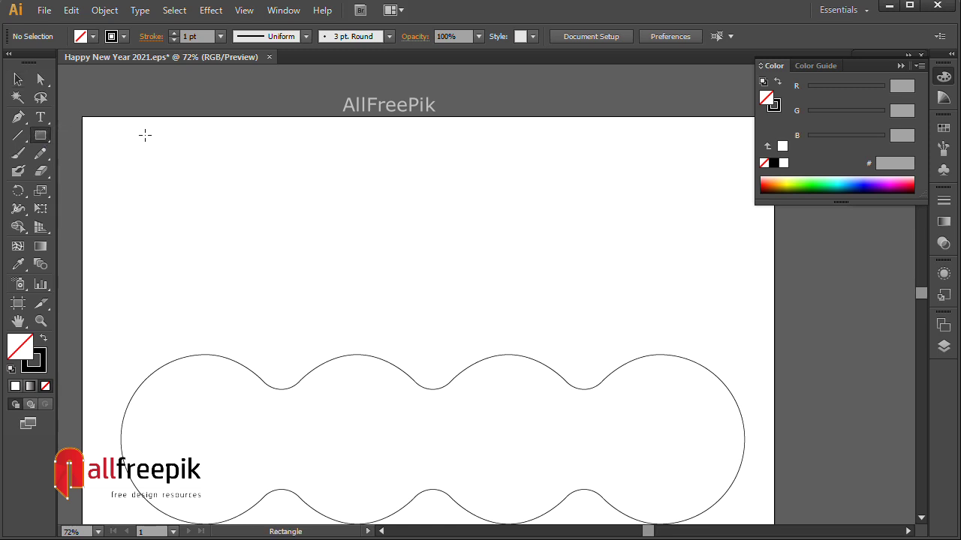
drag(145, 135, 166, 310)
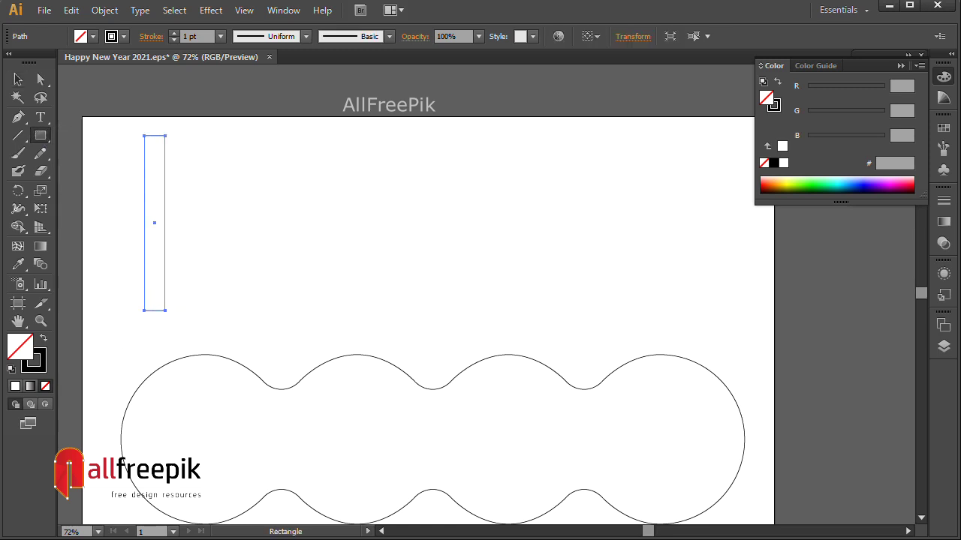
click(18, 80)
click(235, 182)
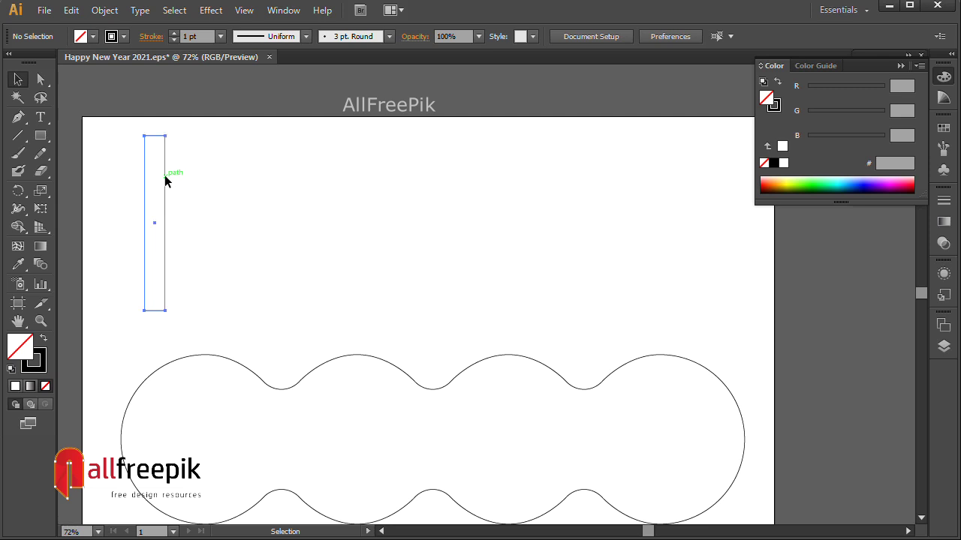
Step: Duplicate the rectangle side by side, repeating with Ctrl+D to form a row of strips
drag(165, 181, 186, 181)
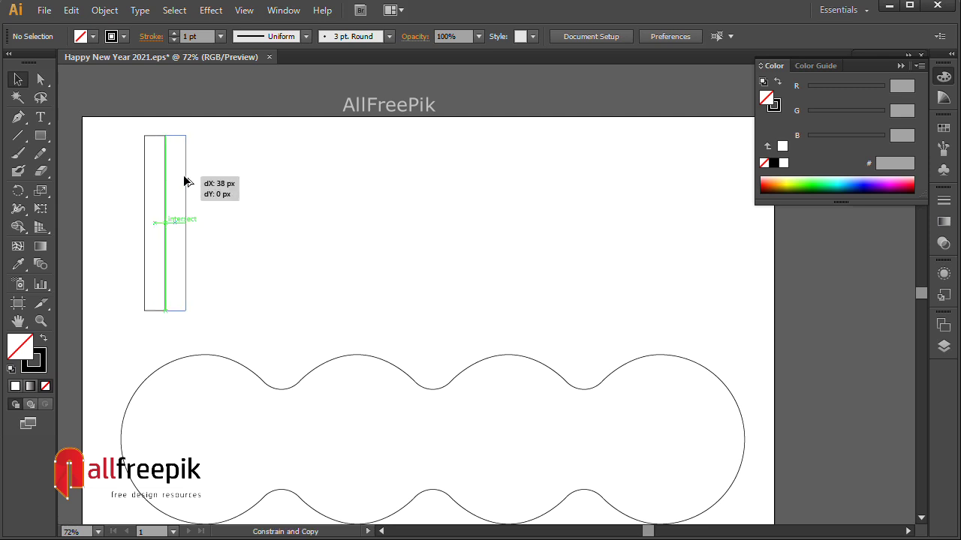
key(ctrl+d)
key(ctrl+d)
key(ctrl+d)
key(ctrl+d)
key(ctrl+d)
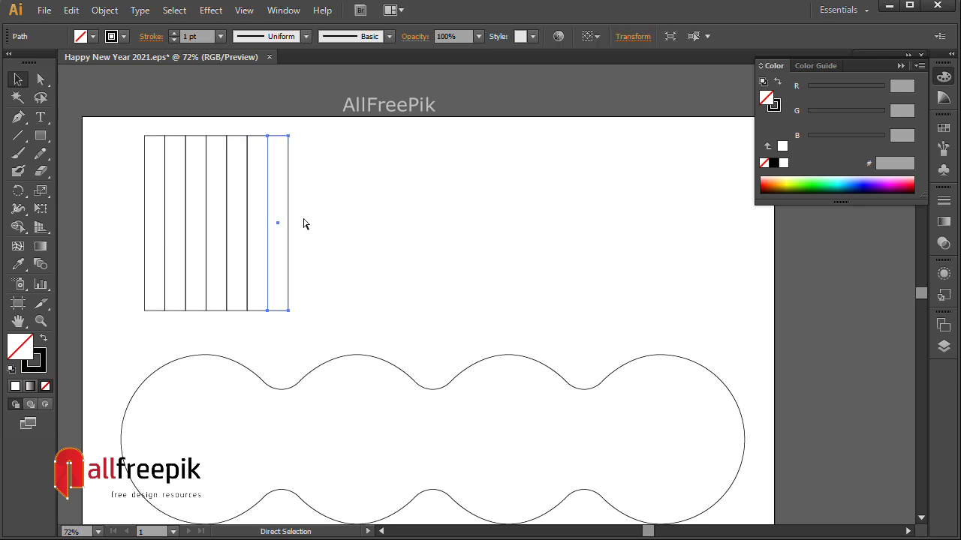
key(ctrl+d)
key(ctrl+d)
key(ctrl+d)
key(ctrl+d)
key(ctrl+d)
key(ctrl+d)
key(ctrl+d)
key(ctrl+d)
key(ctrl+d)
key(ctrl+d)
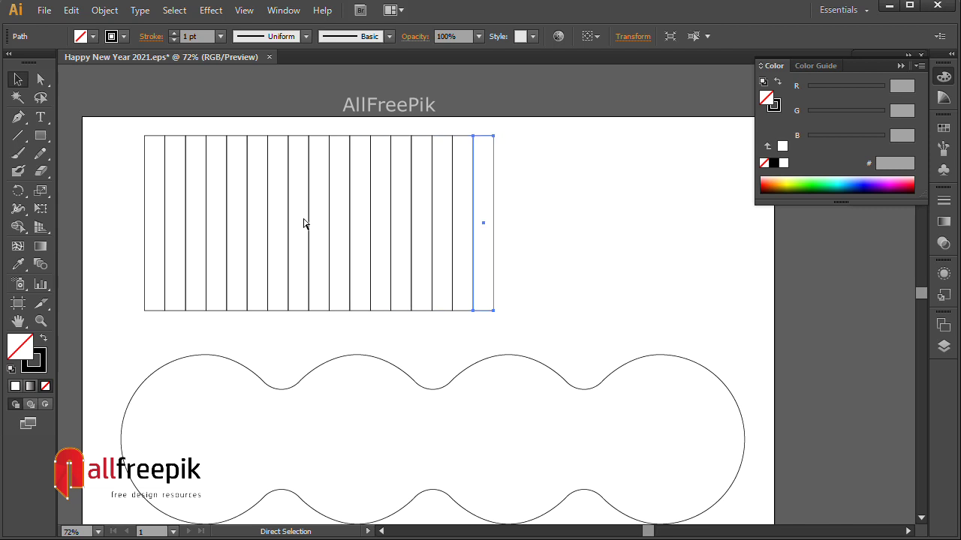
key(ctrl+d)
key(ctrl+d)
key(ctrl+d)
key(ctrl+d)
key(ctrl+d)
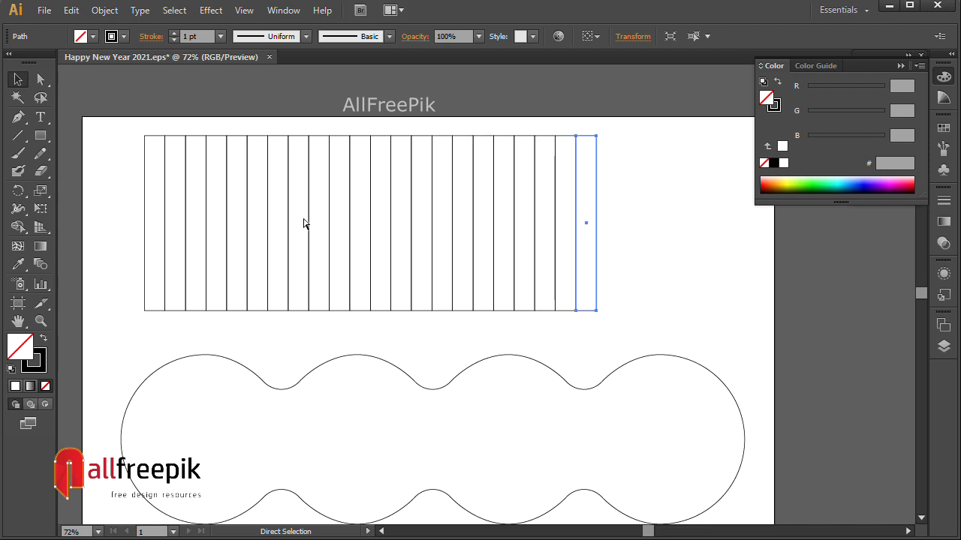
key(ctrl+d)
key(ctrl+d)
key(ctrl+d)
key(ctrl+d)
key(ctrl+d)
key(ctrl+d)
key(ctrl+d)
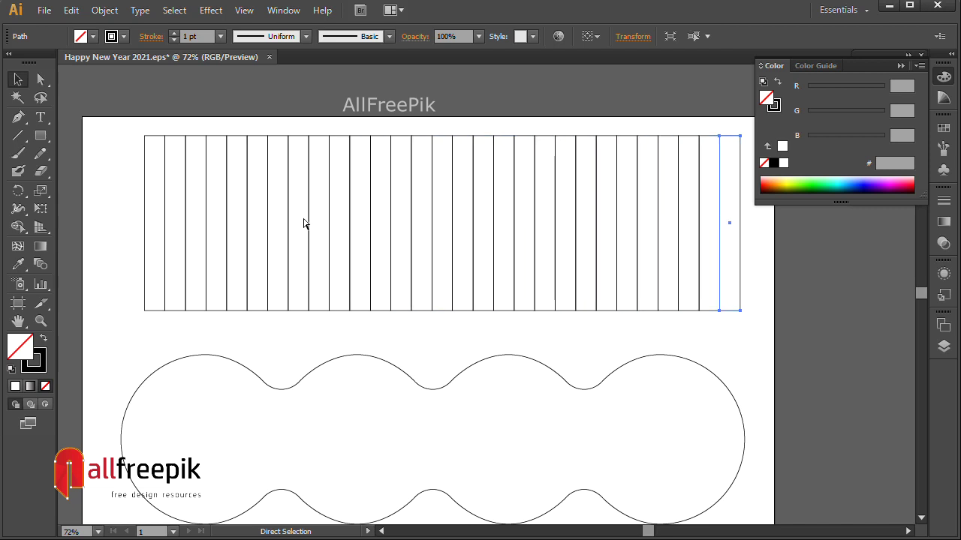
drag(156, 314, 159, 306)
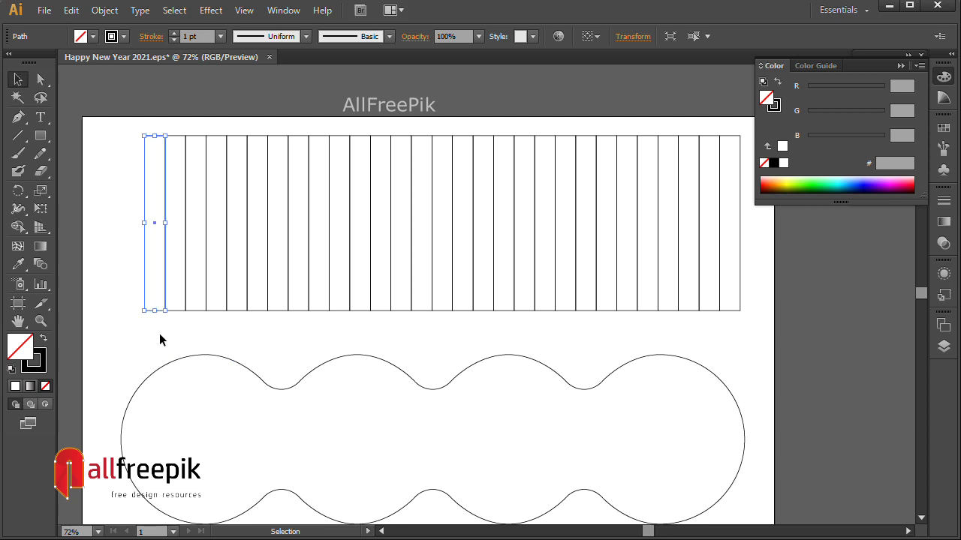
Step: Fill the first strip teal and the second strip light blue
click(18, 264)
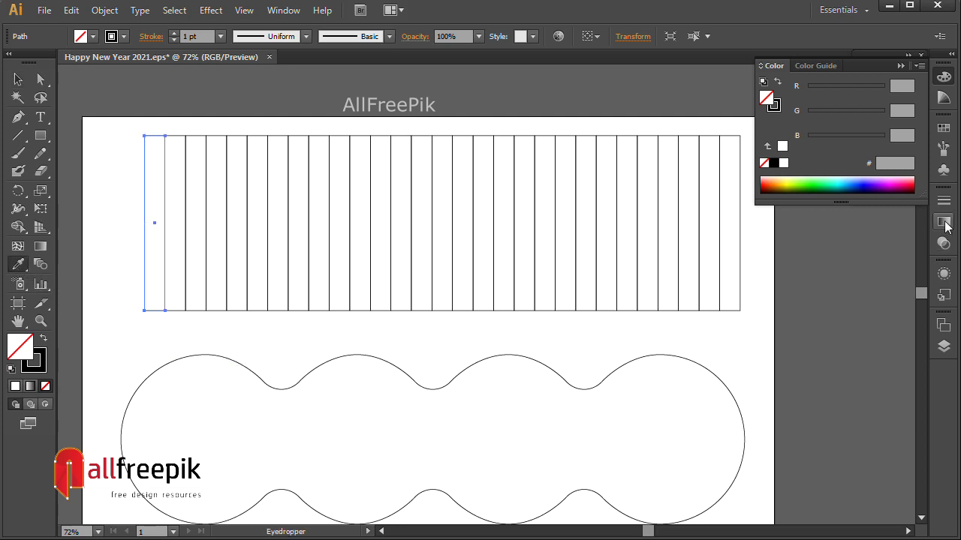
click(839, 178)
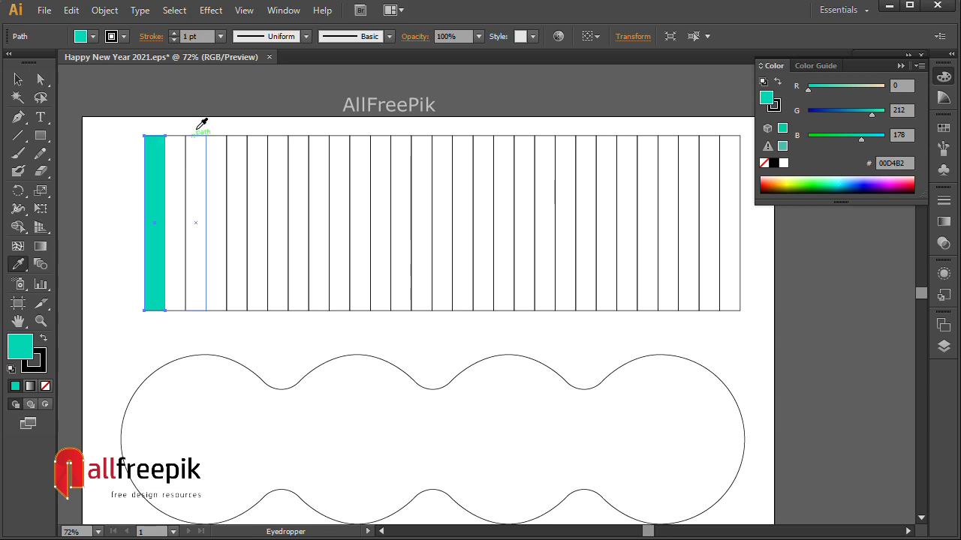
key(v)
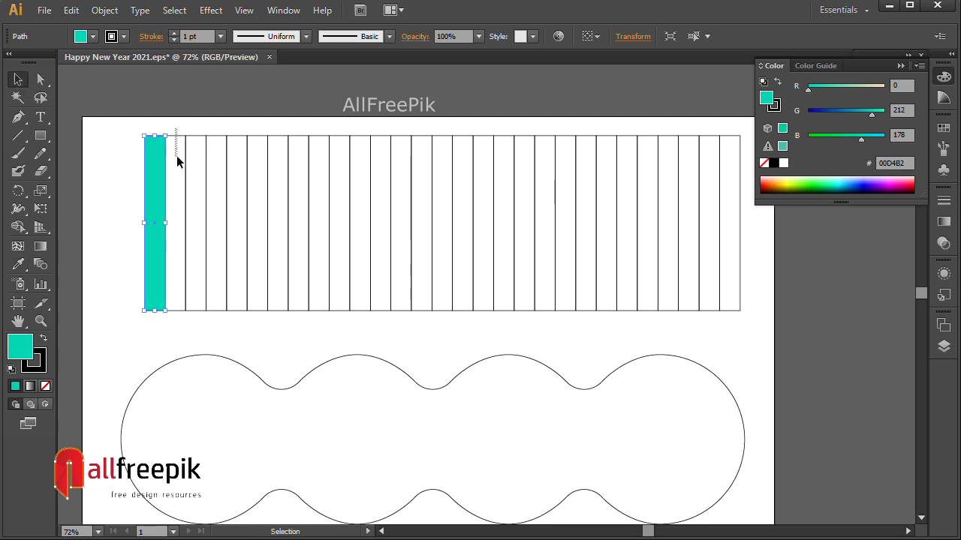
click(177, 157)
click(18, 264)
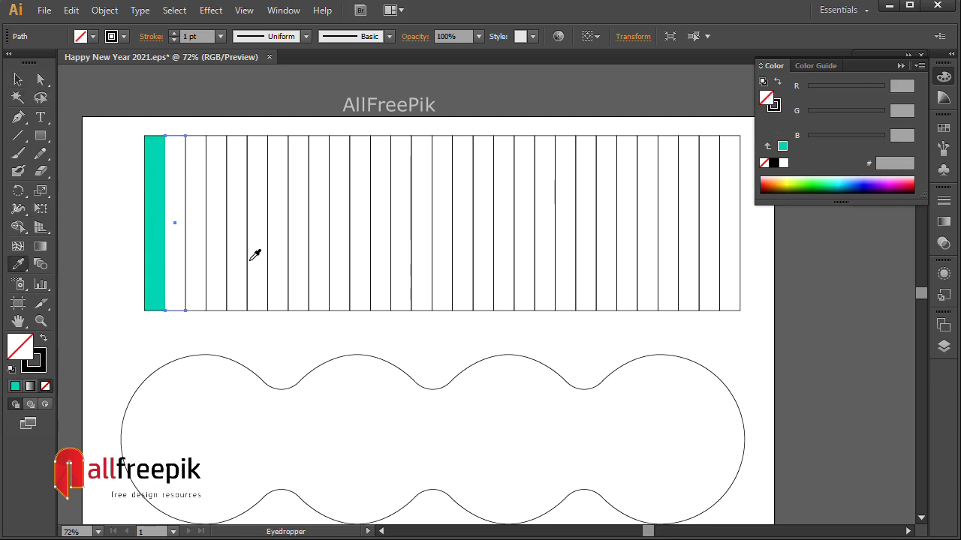
click(851, 182)
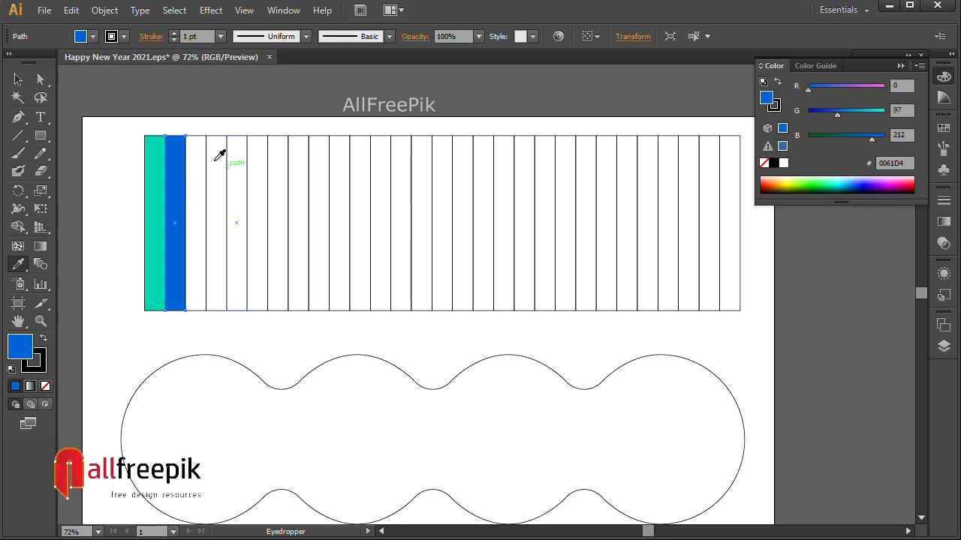
click(849, 184)
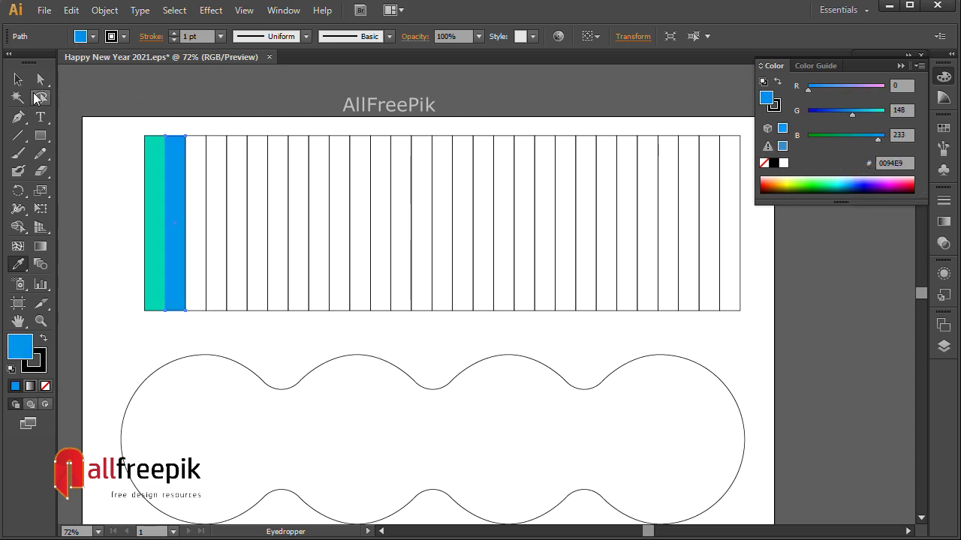
click(18, 79)
Step: From the Swatches panel, fill the third strip dark blue and the fourth dark navy
shift+click(154, 147)
click(944, 129)
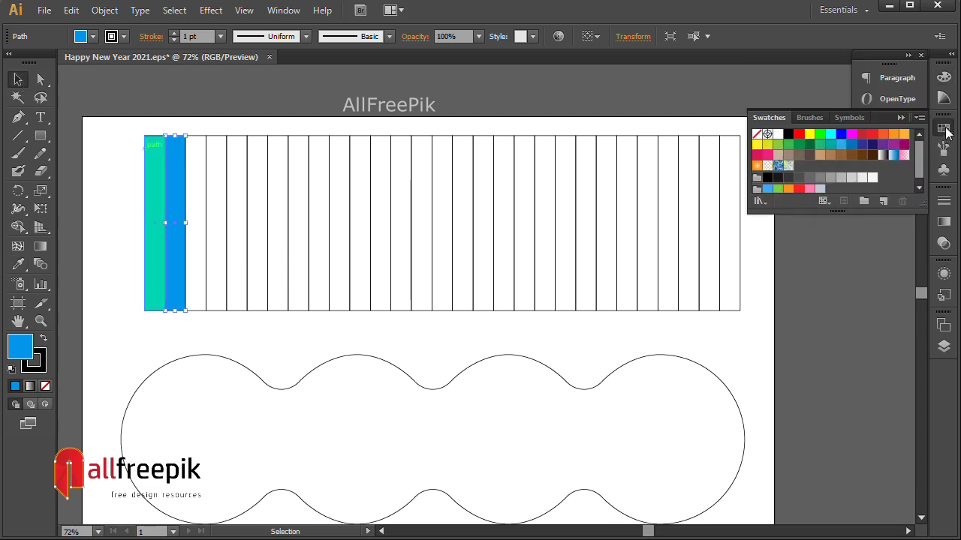
click(206, 137)
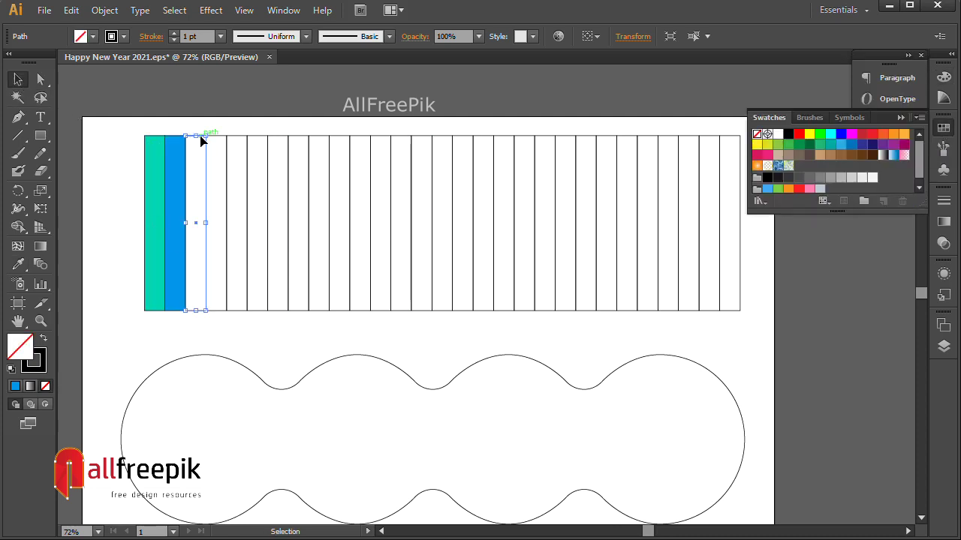
click(862, 144)
click(232, 157)
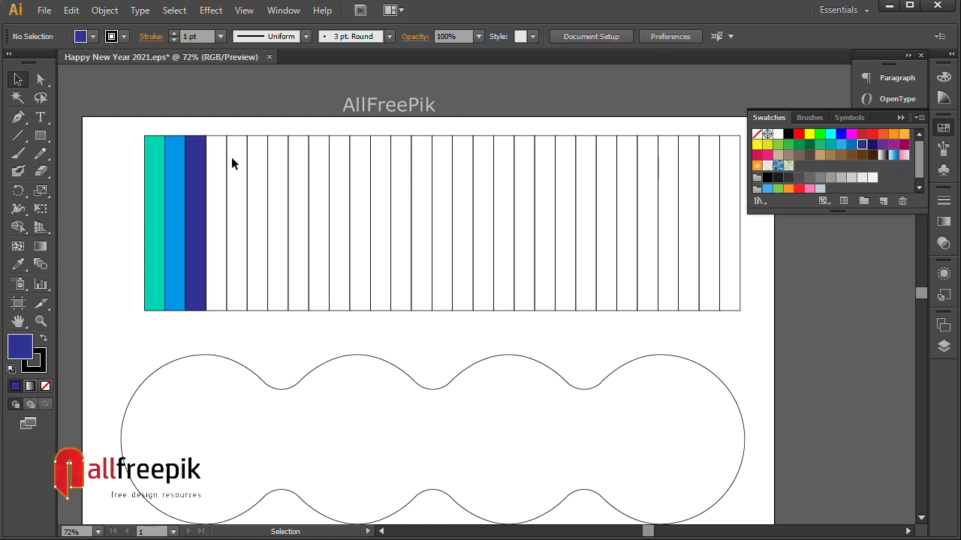
click(226, 138)
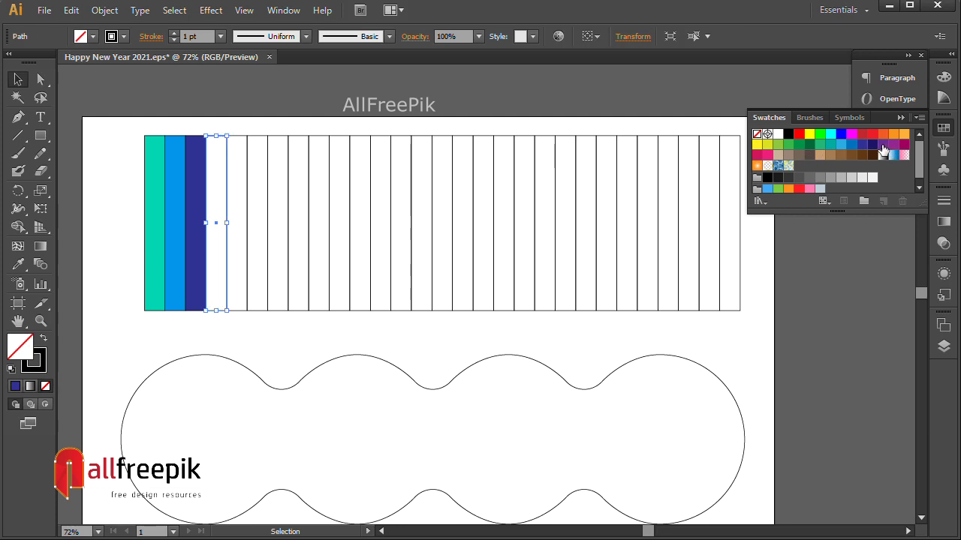
click(872, 144)
click(883, 145)
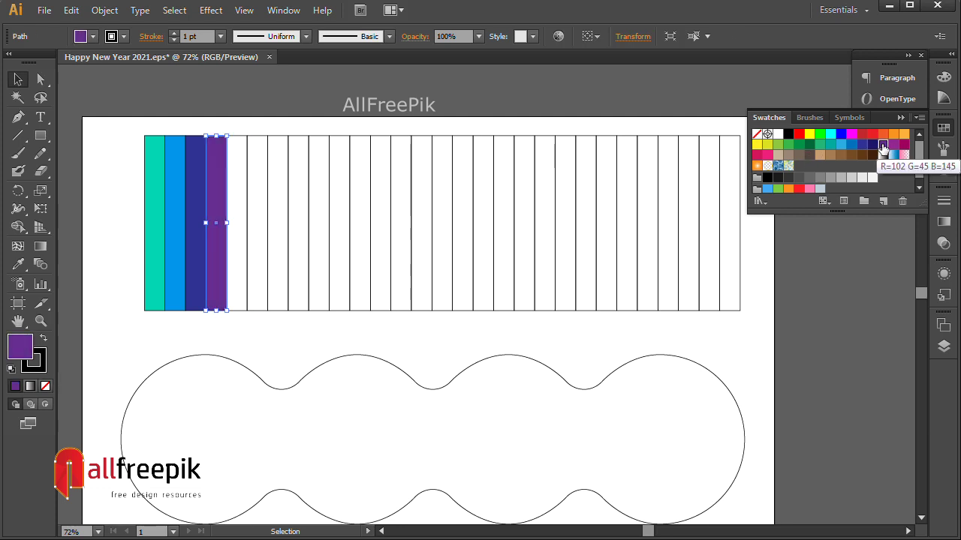
click(872, 144)
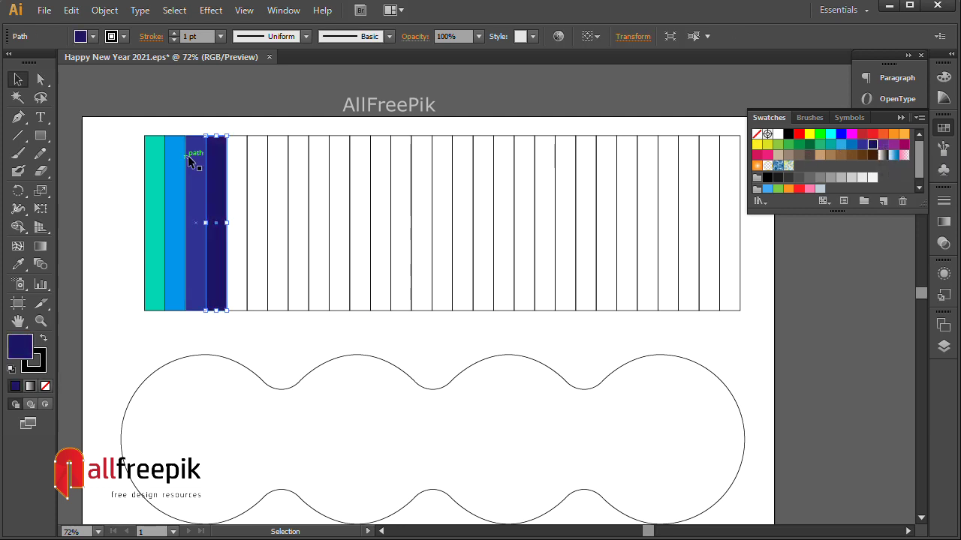
Step: Fill strips five to eight purple, reddish purple, magenta and crimson
click(237, 137)
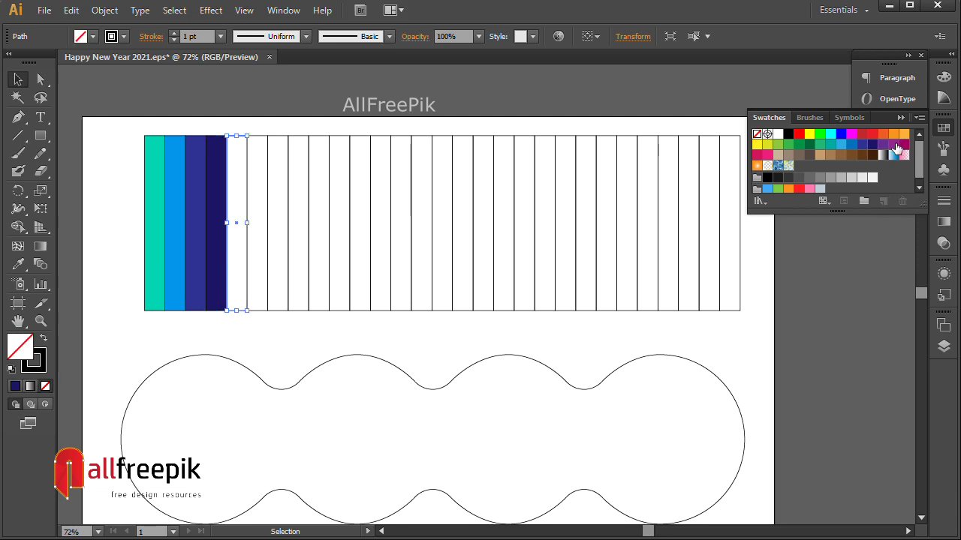
click(882, 144)
click(266, 141)
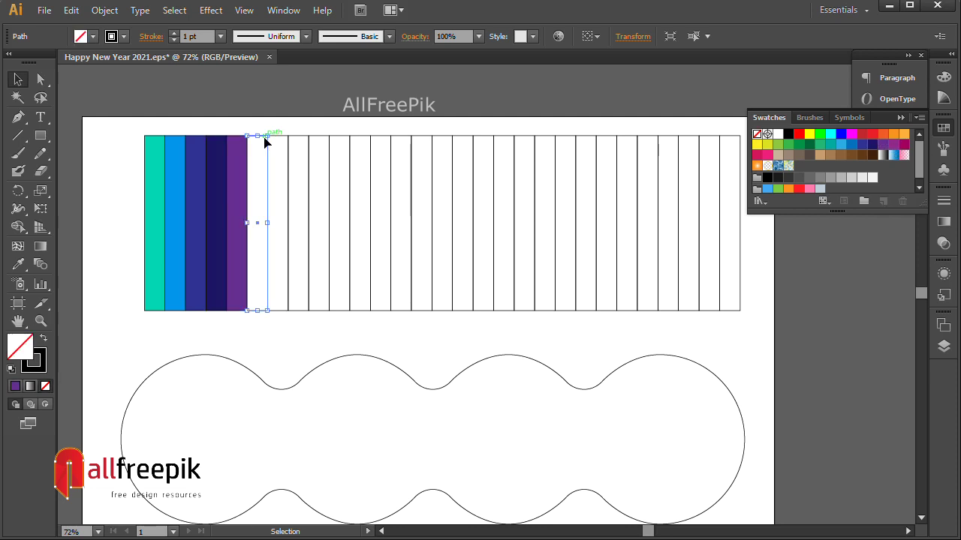
click(893, 146)
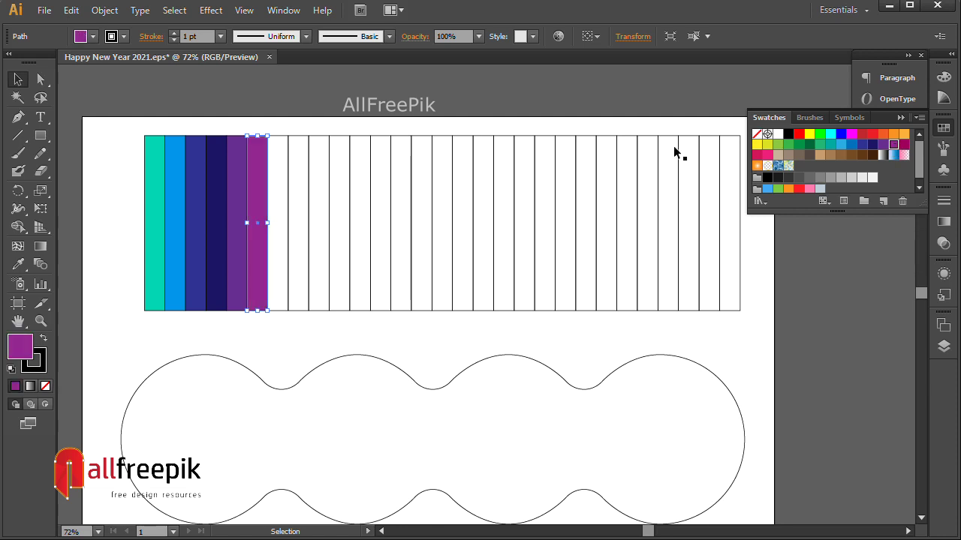
click(286, 136)
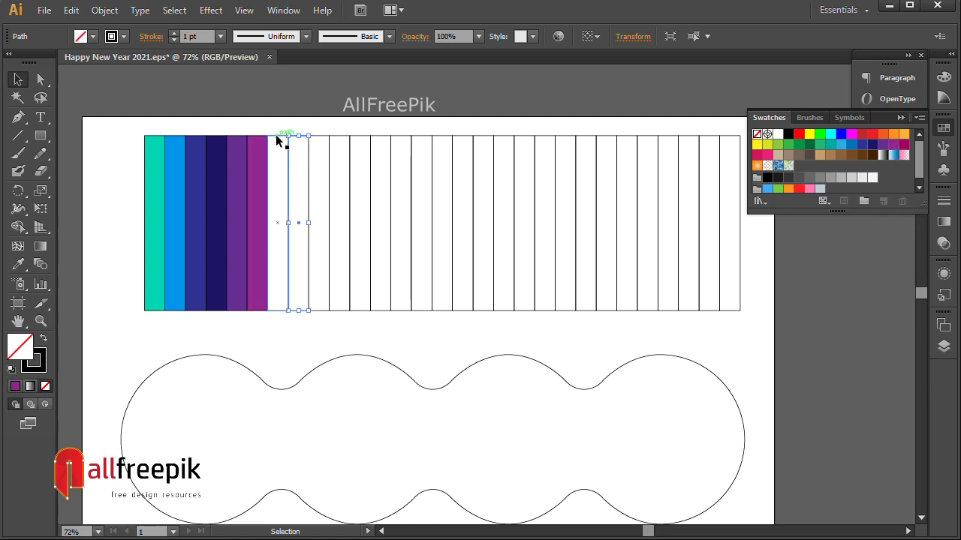
click(903, 145)
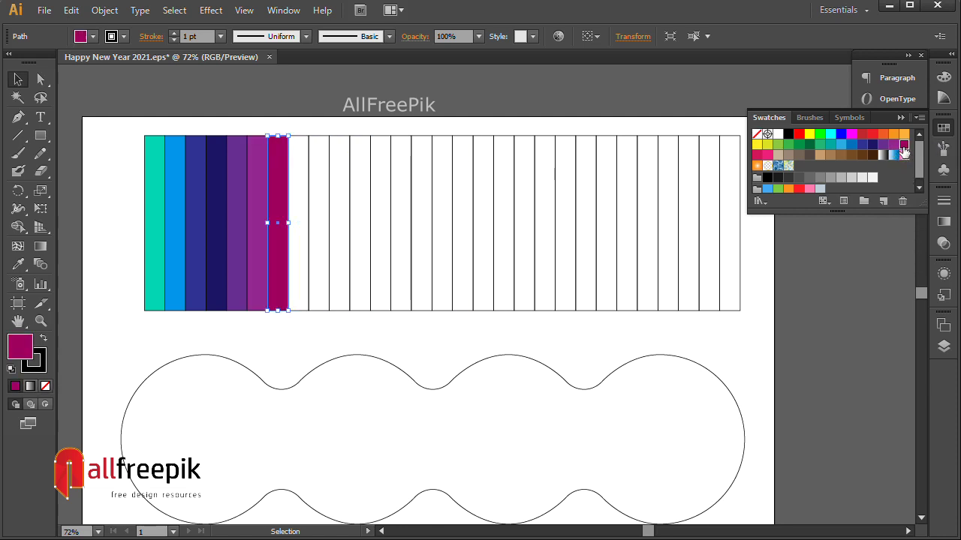
click(303, 146)
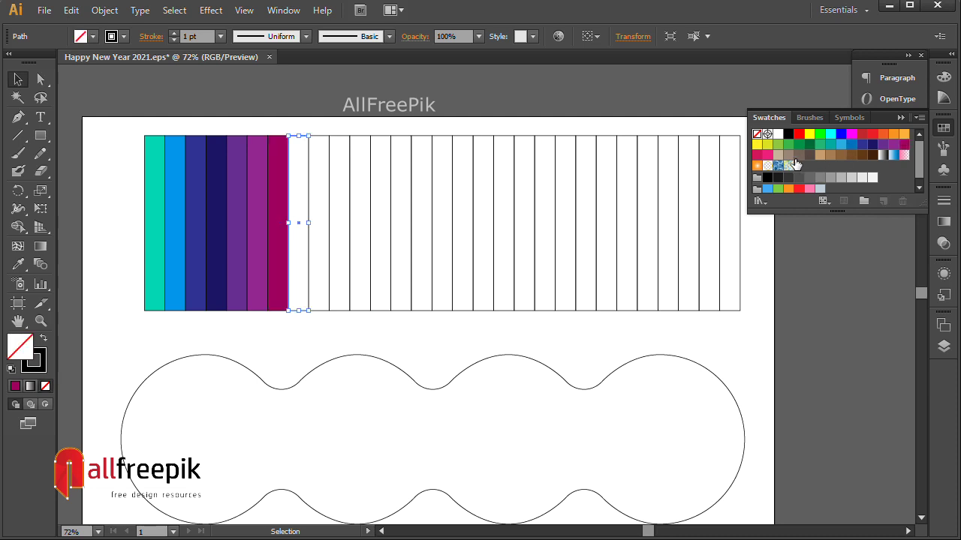
click(764, 158)
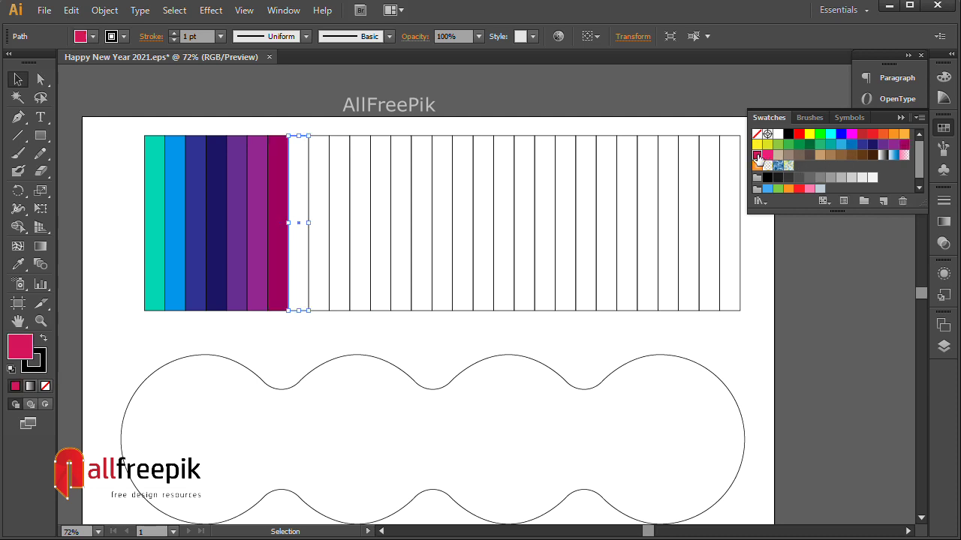
Step: Fill strips nine to twelve pink, yellow, yellow-green and light orange
click(325, 136)
click(767, 155)
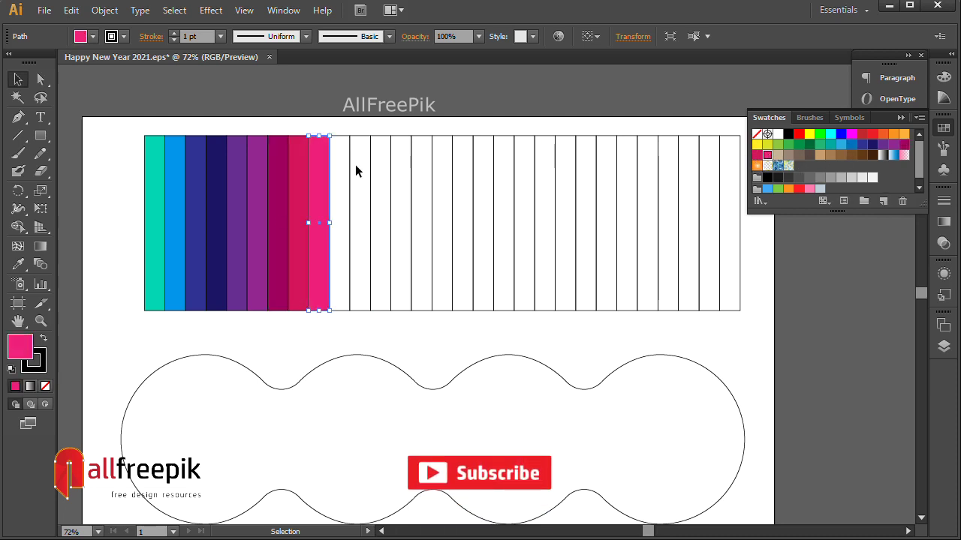
click(340, 140)
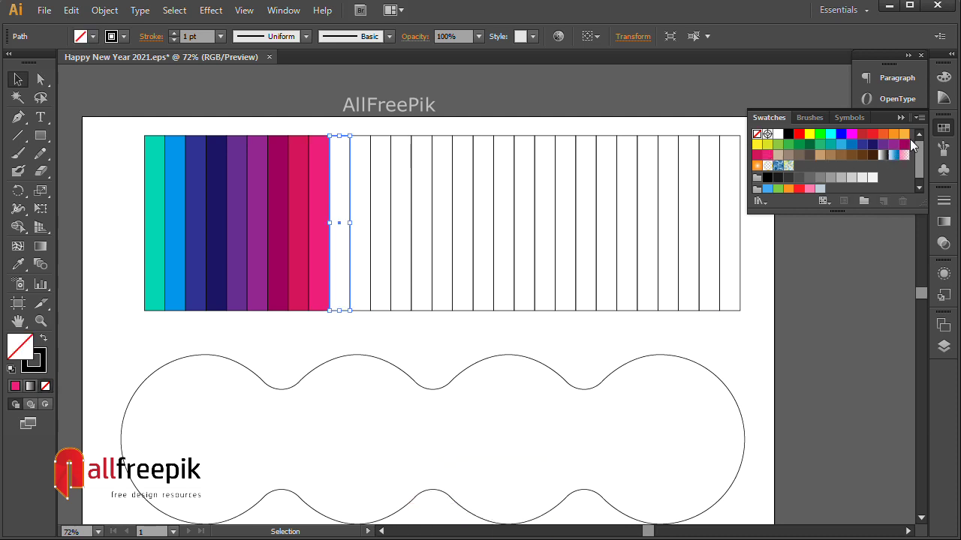
click(757, 145)
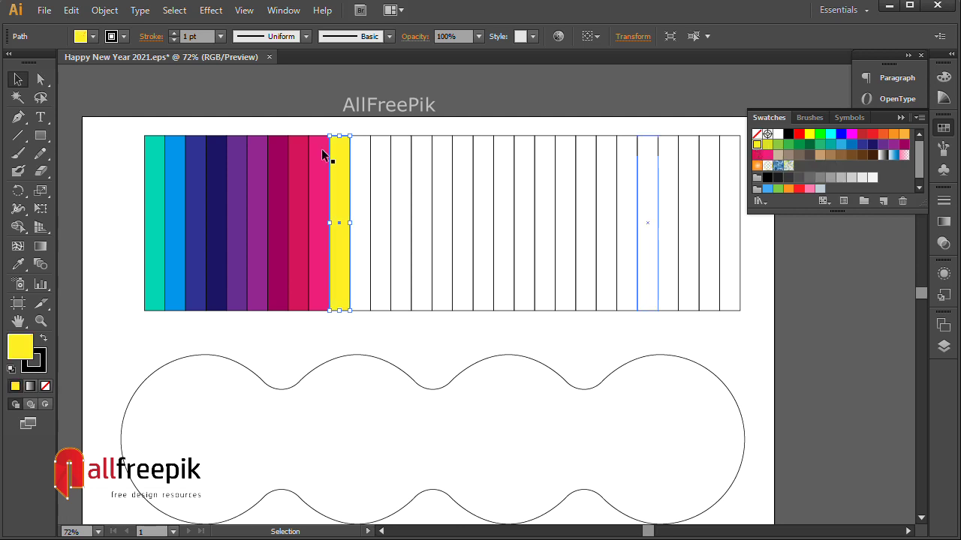
click(360, 136)
click(766, 145)
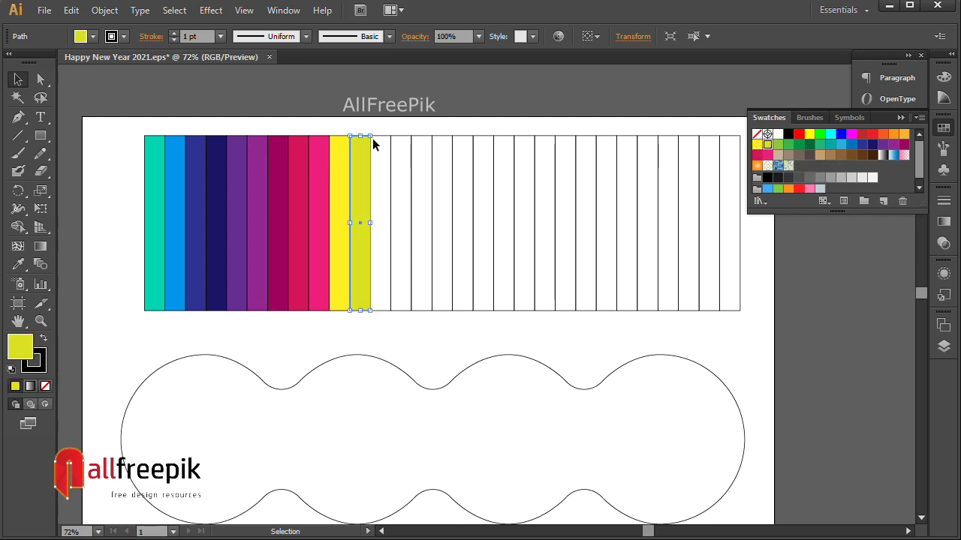
click(383, 136)
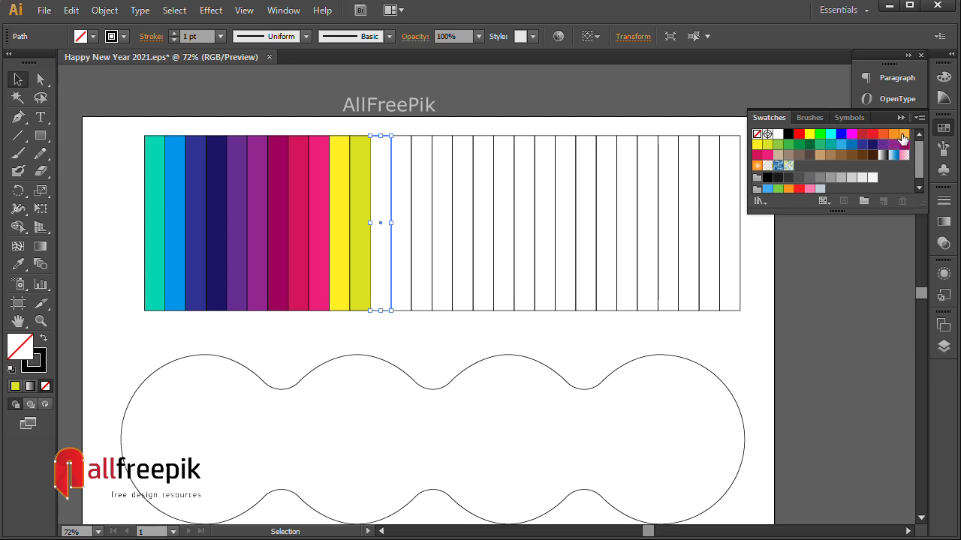
click(902, 134)
Step: Fill the next strips orange, red-orange, red and dark red, then select the empty columns
click(402, 135)
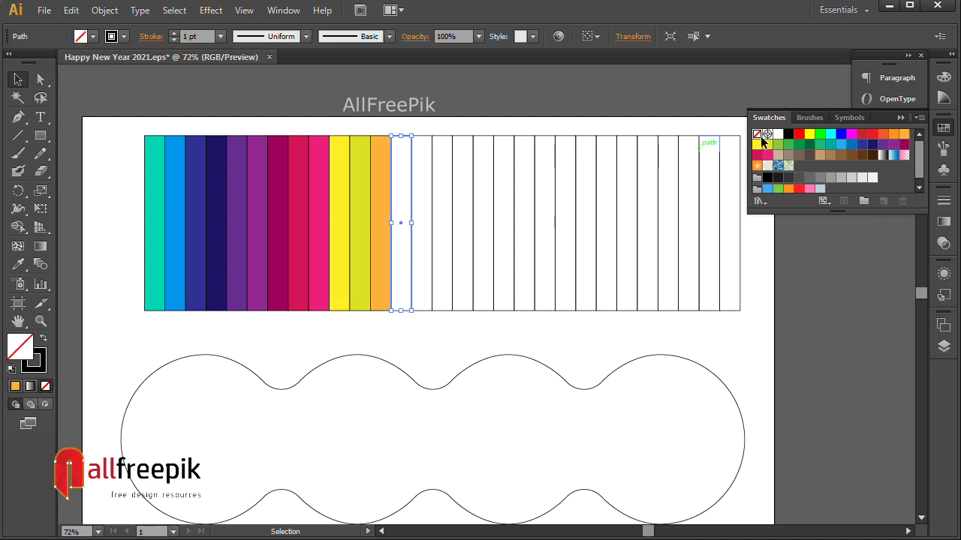
click(899, 135)
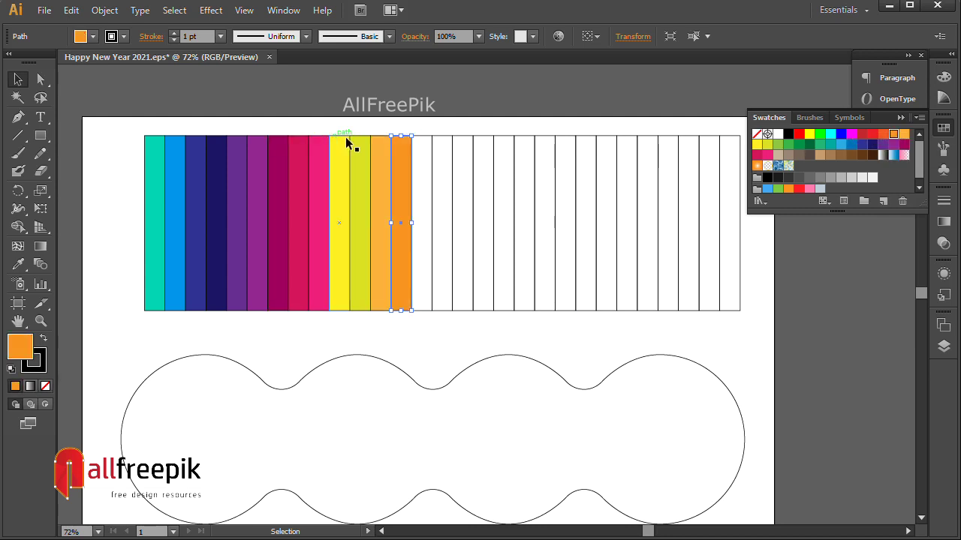
click(422, 137)
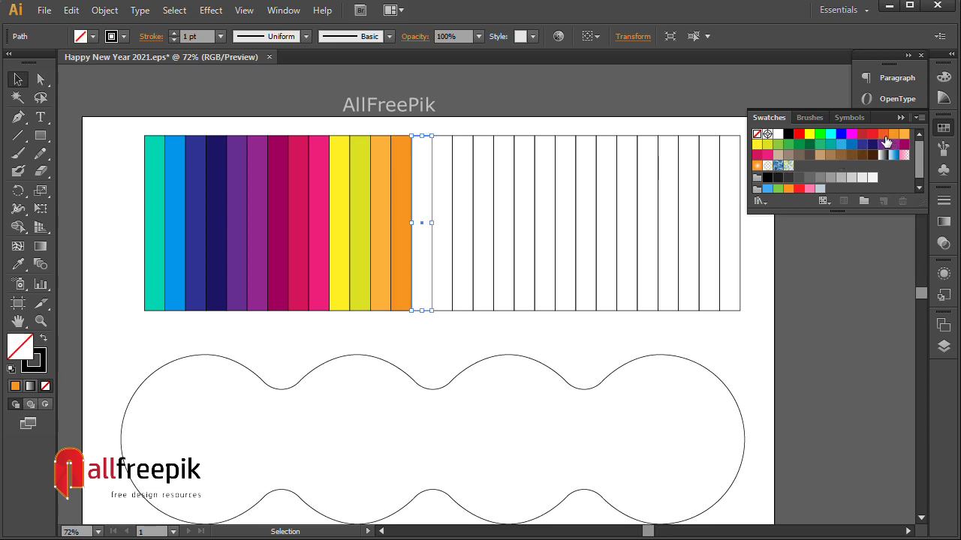
click(885, 139)
click(442, 137)
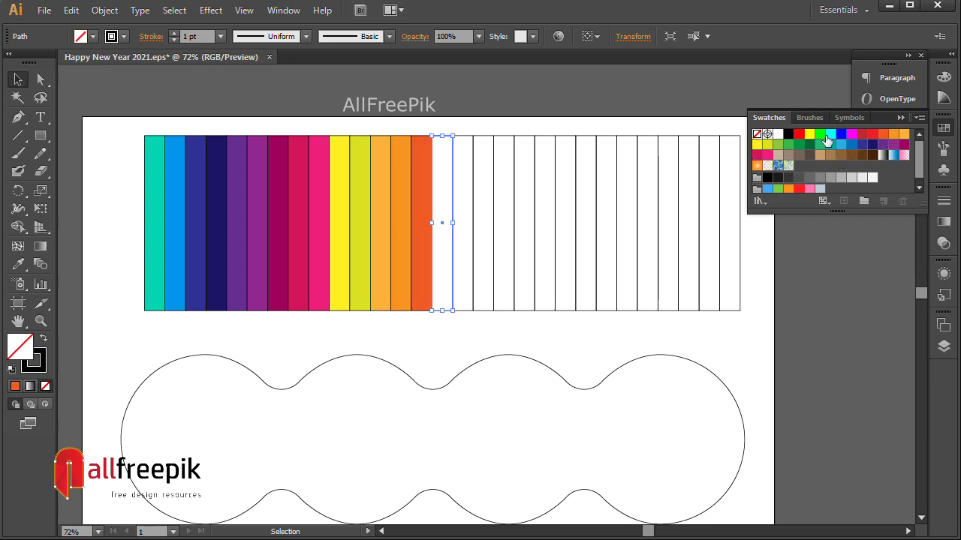
click(872, 136)
click(471, 138)
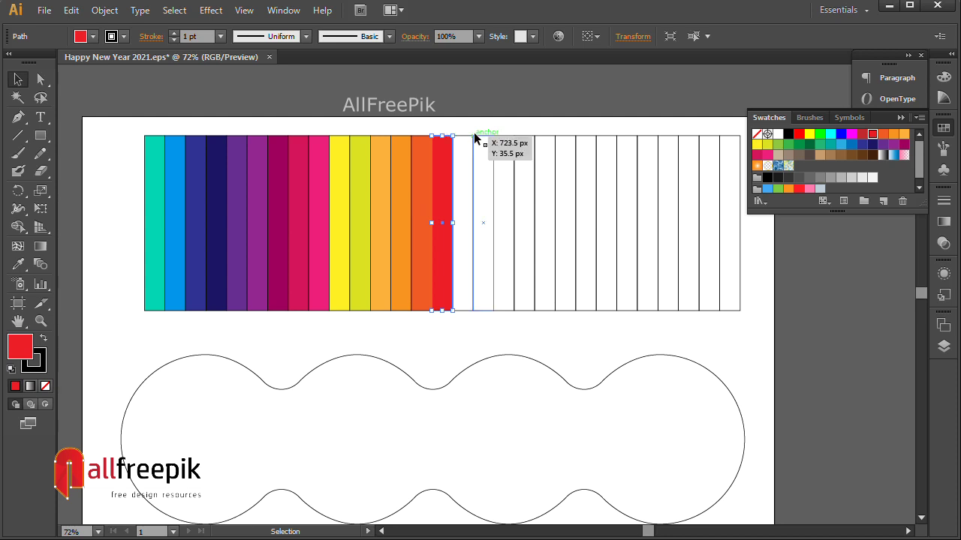
click(471, 137)
click(460, 137)
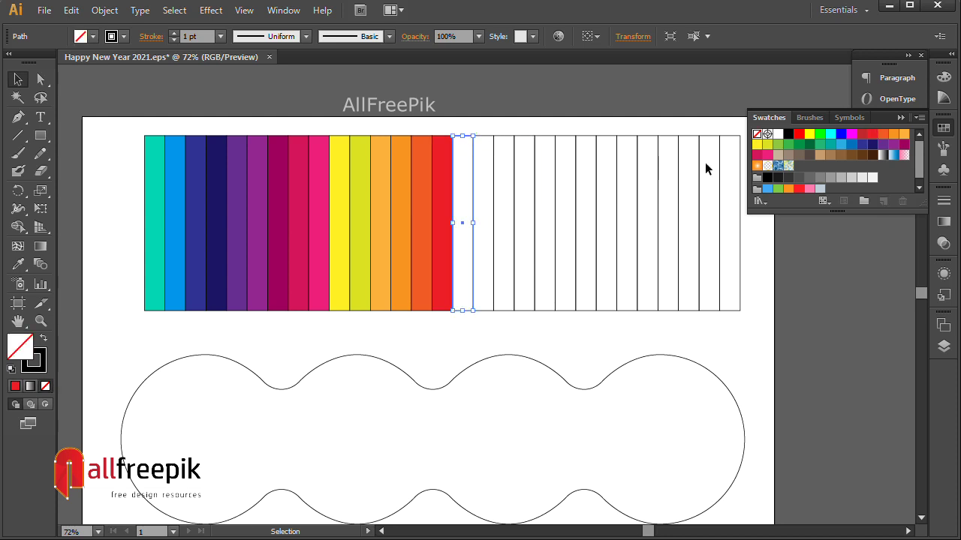
click(861, 135)
click(475, 118)
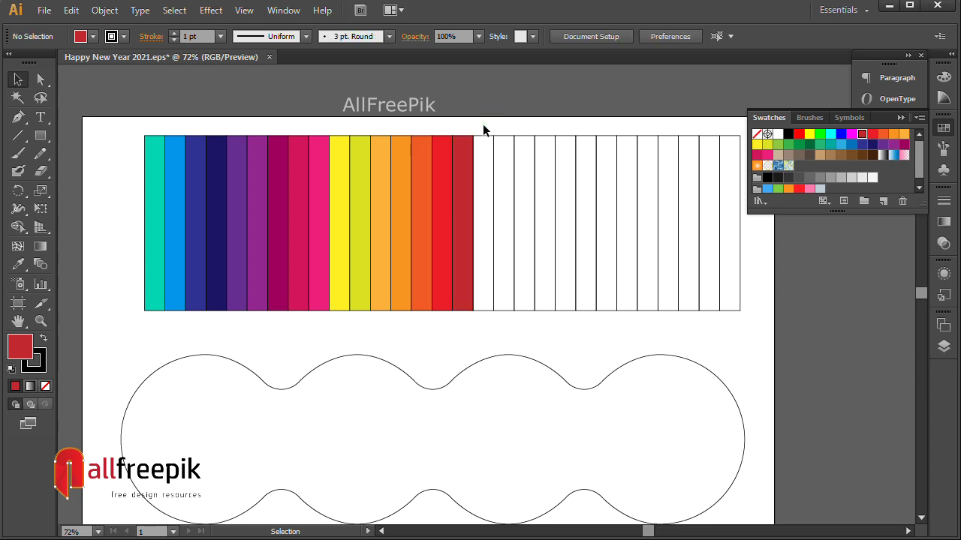
drag(482, 123, 761, 272)
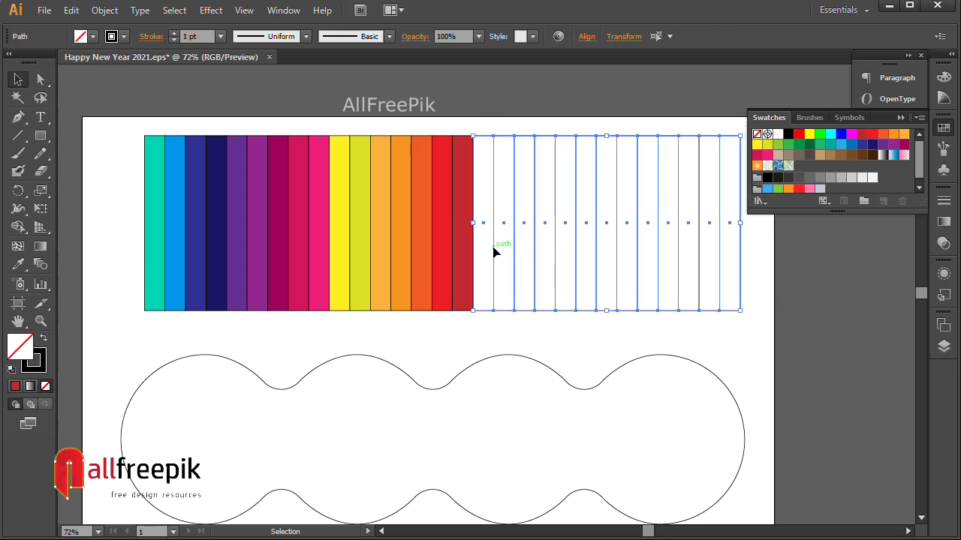
Step: Delete the empty white columns, widen the coloured stripes and remove their outlines
key(Delete)
drag(546, 212, 196, 269)
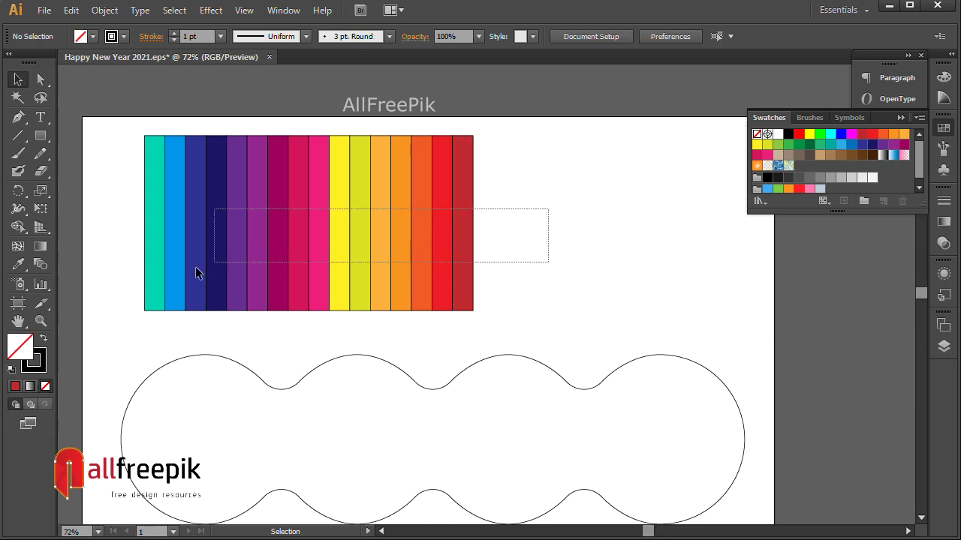
drag(476, 222, 714, 223)
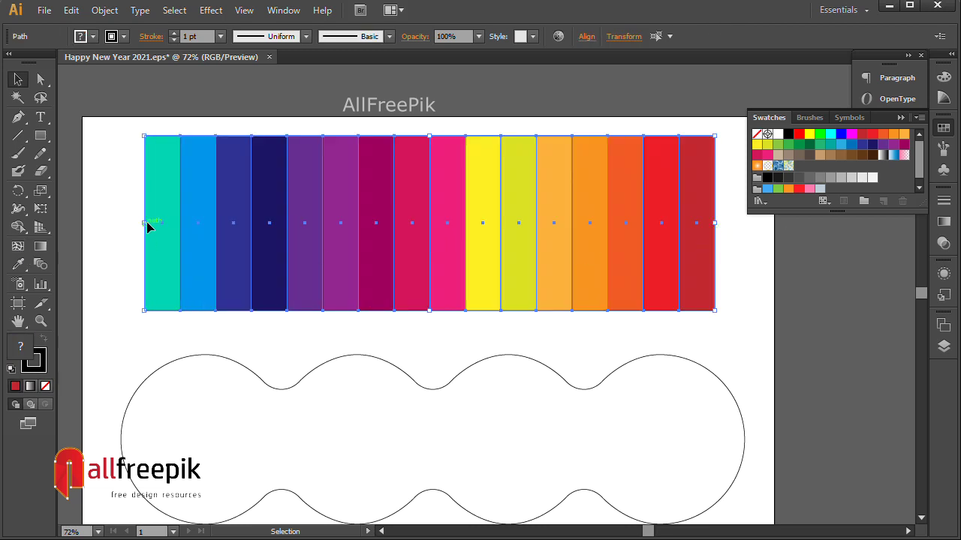
drag(145, 222, 125, 222)
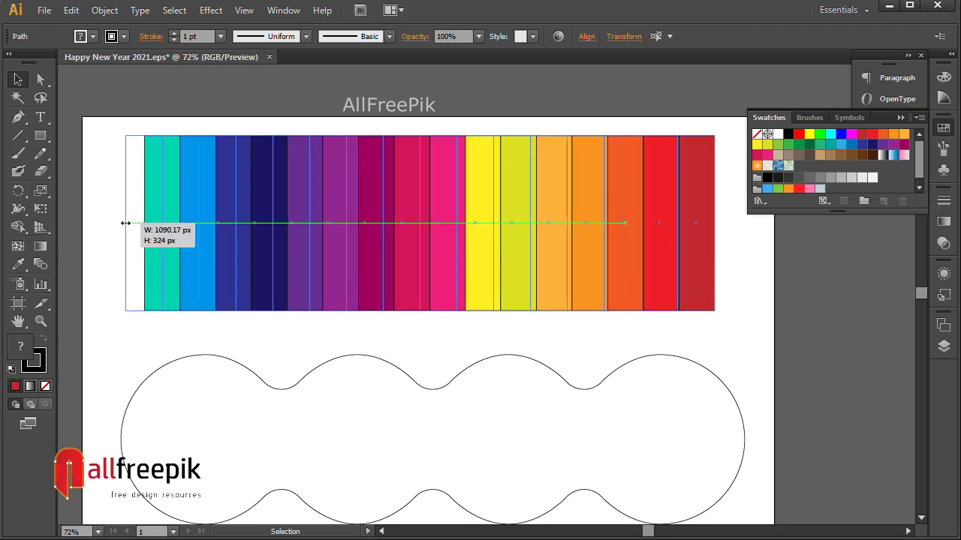
click(39, 370)
click(294, 107)
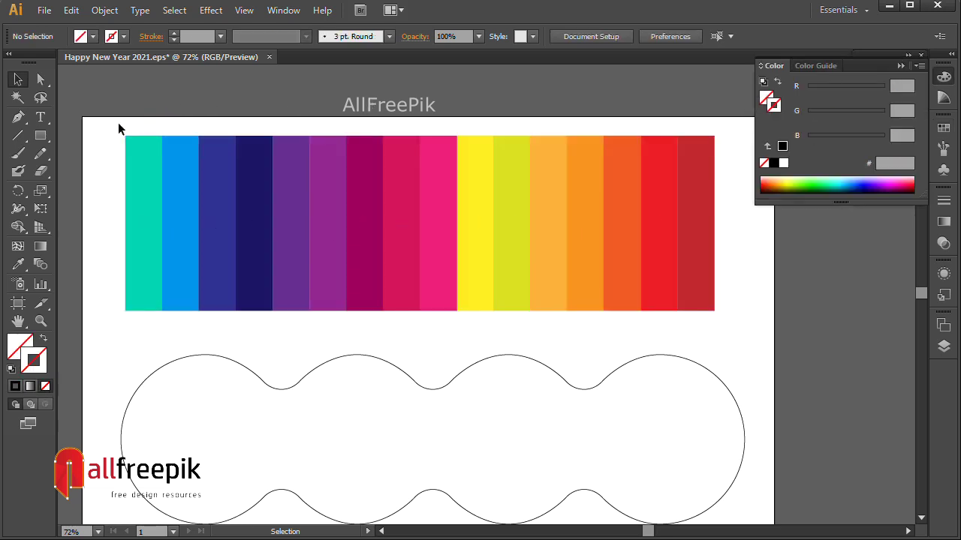
Step: Widen the stripes slightly more and darken the last red stripe to maroon
drag(118, 129, 725, 306)
drag(735, 274, 691, 279)
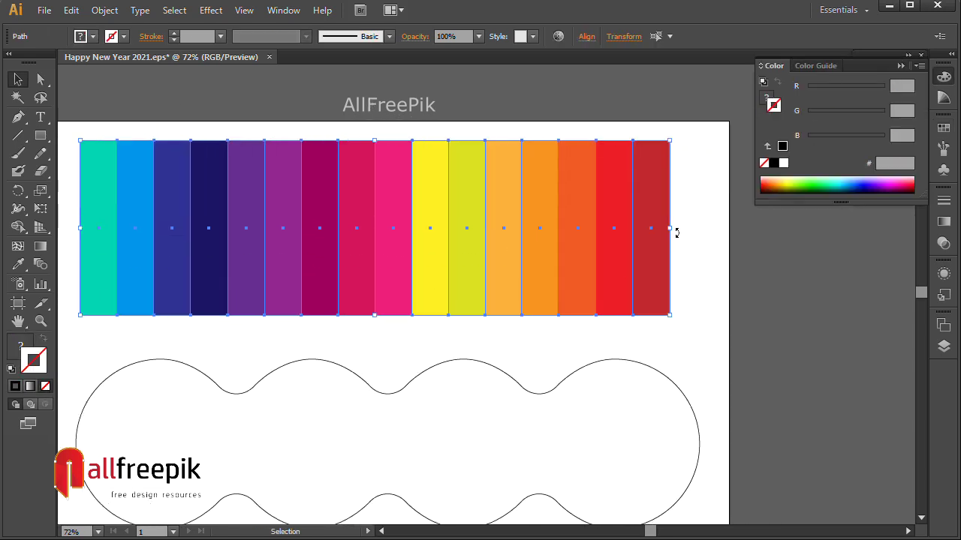
drag(676, 227, 689, 227)
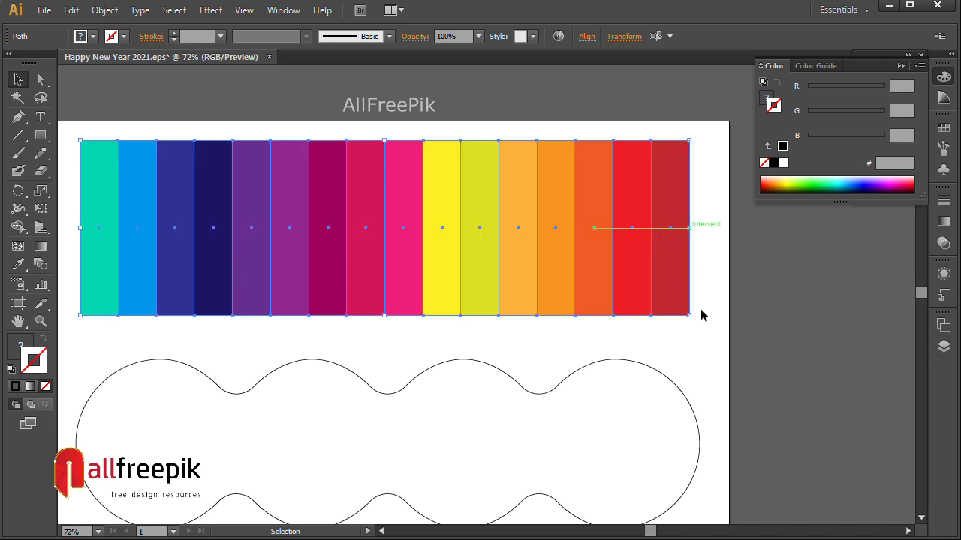
click(682, 300)
click(767, 96)
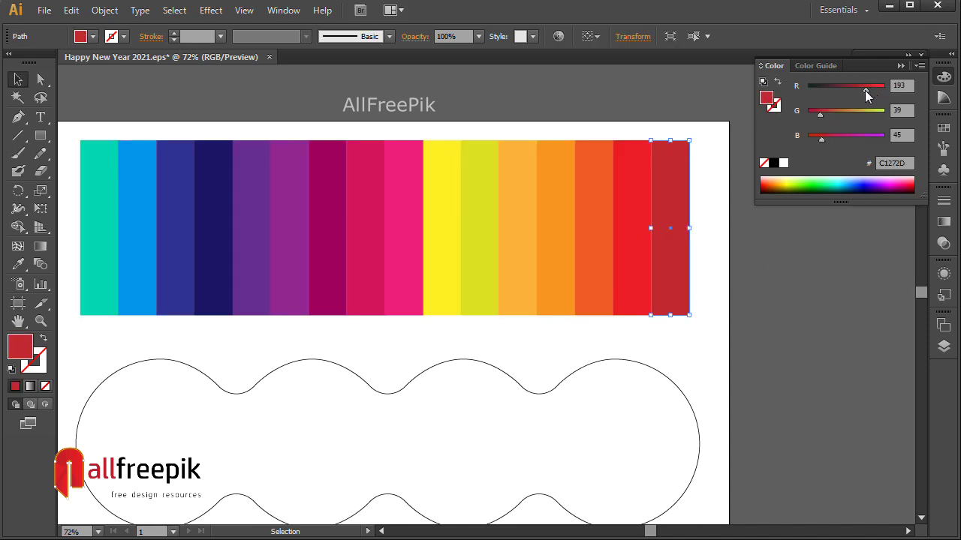
drag(865, 90, 853, 90)
click(825, 283)
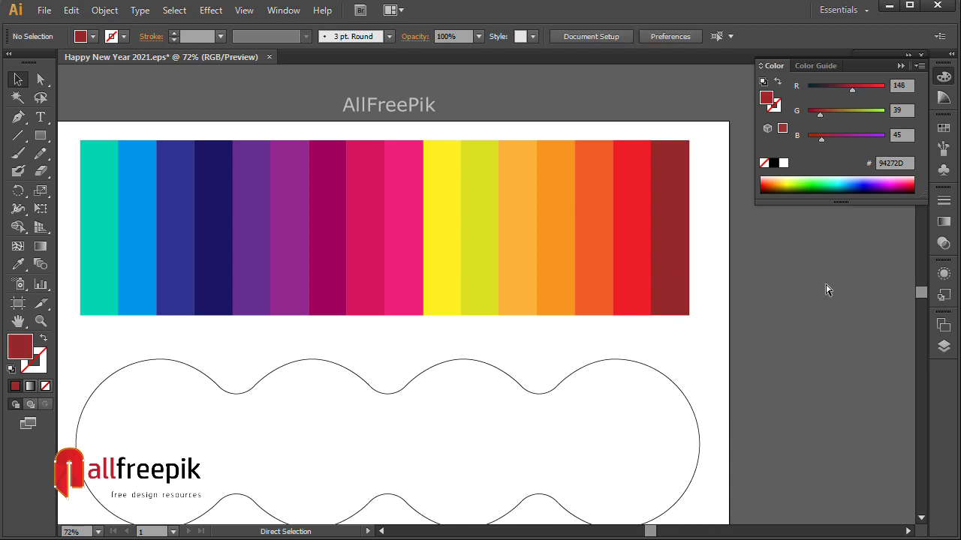
drag(117, 138, 795, 320)
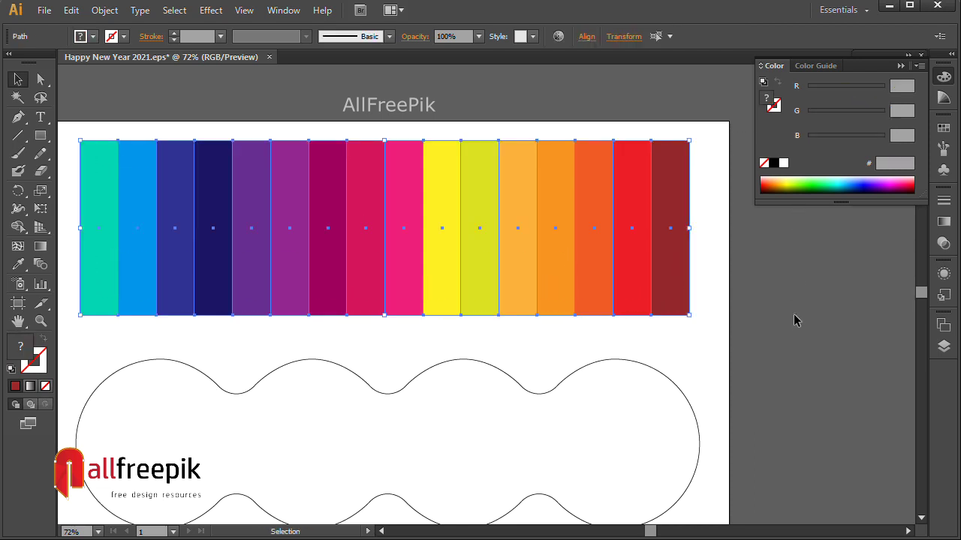
Step: Stretch the stripes taller and wider so they extend past both artboard sides
scroll(616, 277, up, 2)
scroll(616, 277, left, 2)
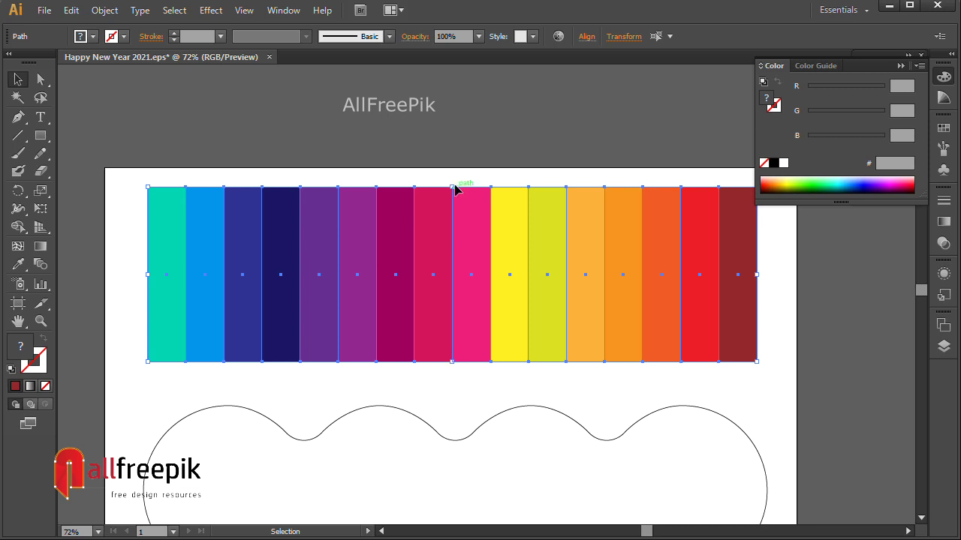
drag(453, 186, 453, 123)
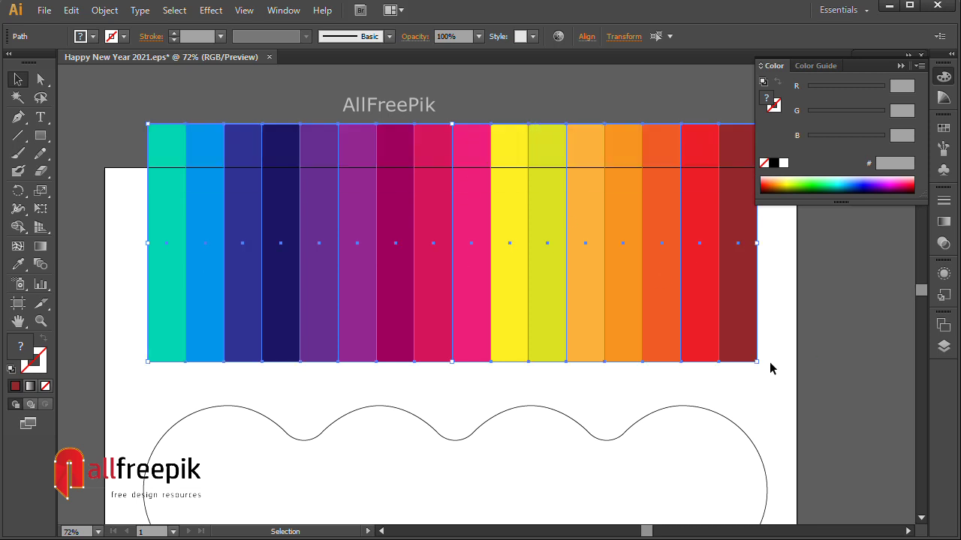
drag(756, 361, 800, 376)
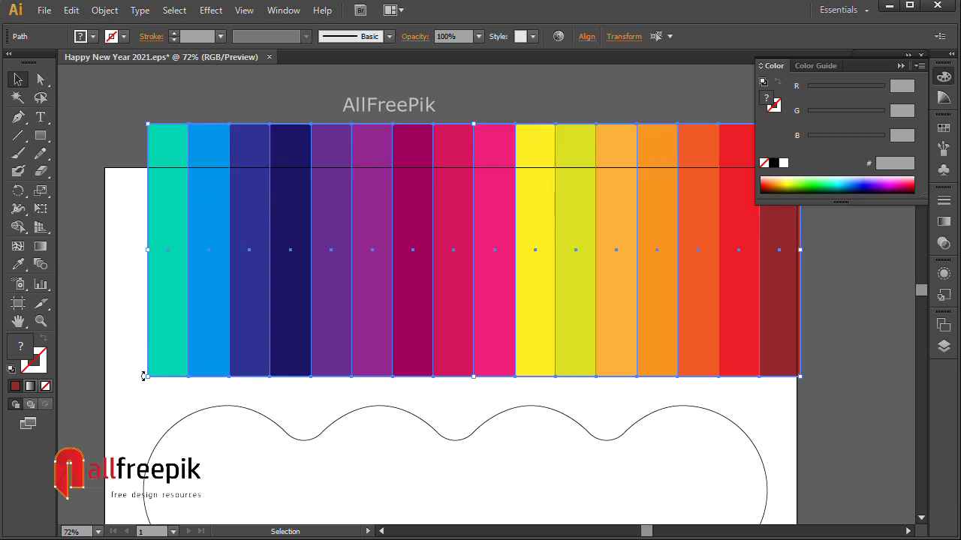
drag(147, 377, 93, 361)
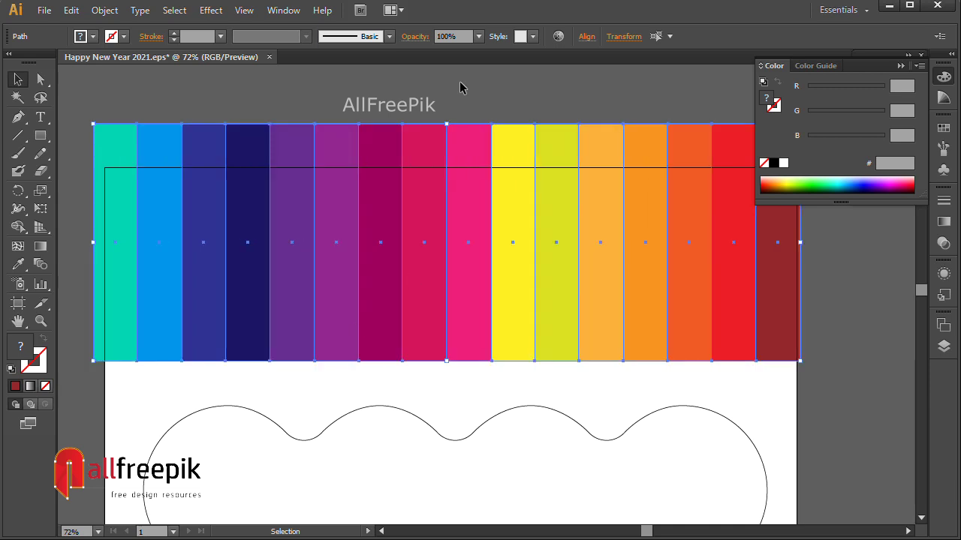
click(460, 88)
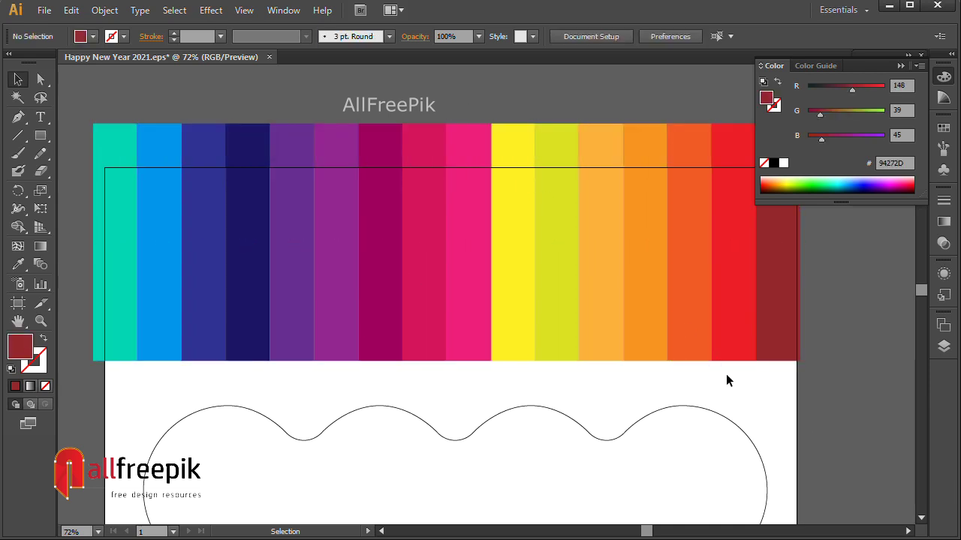
click(856, 276)
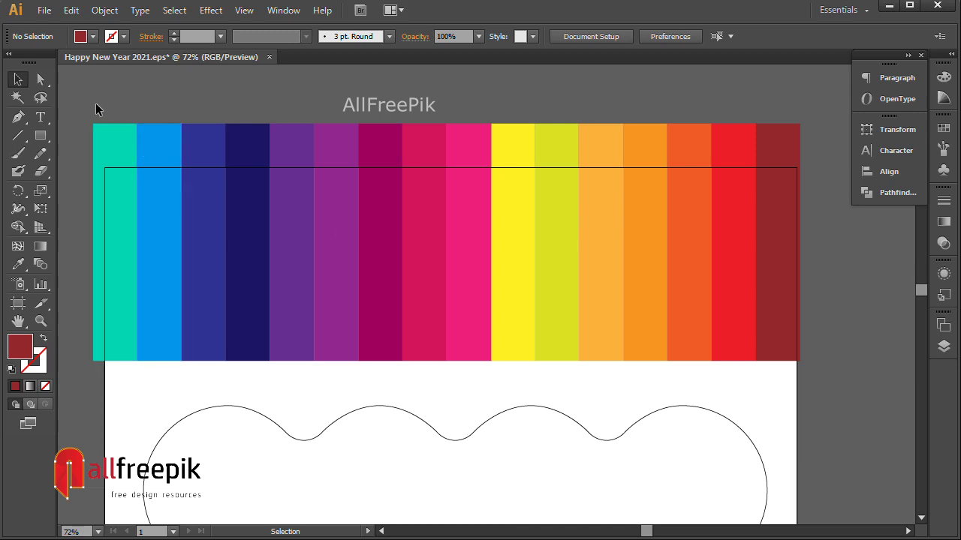
drag(94, 105, 815, 268)
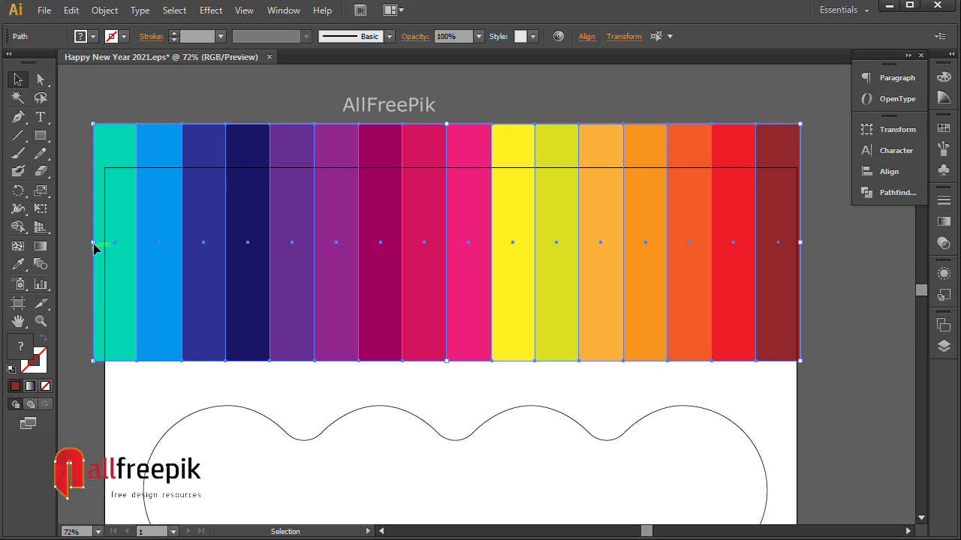
Step: Apply Envelope Distort > Make with Mesh using 8 rows and 4 columns to the stripes
click(105, 10)
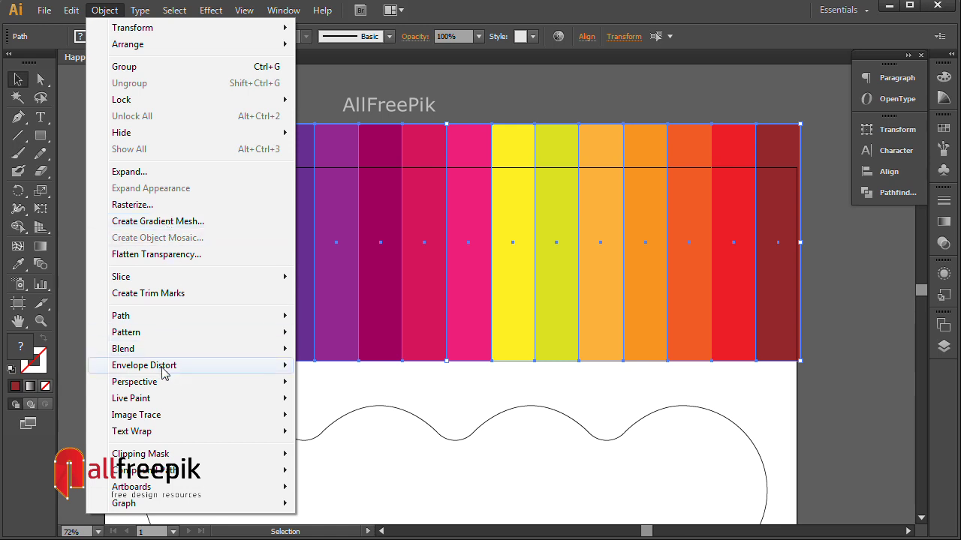
mouse_move(144, 366)
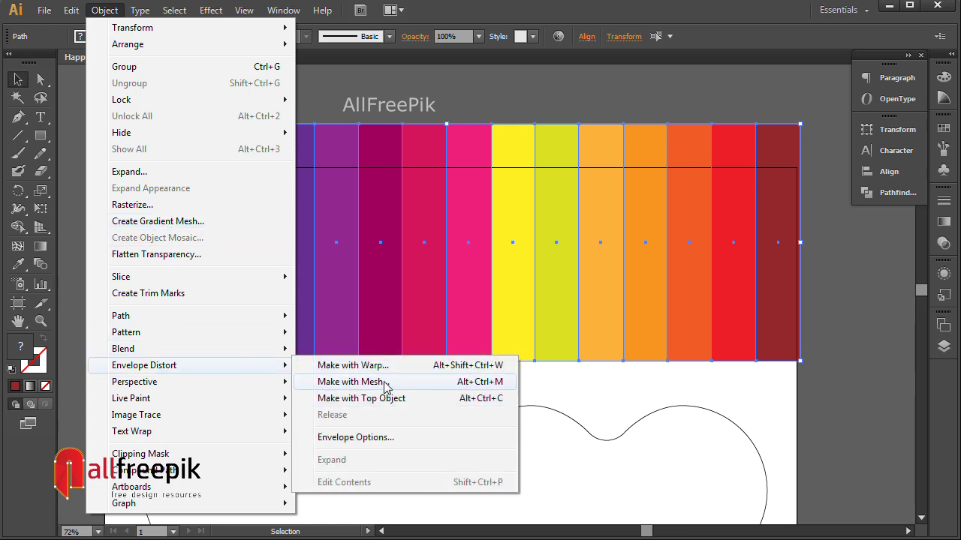
click(384, 384)
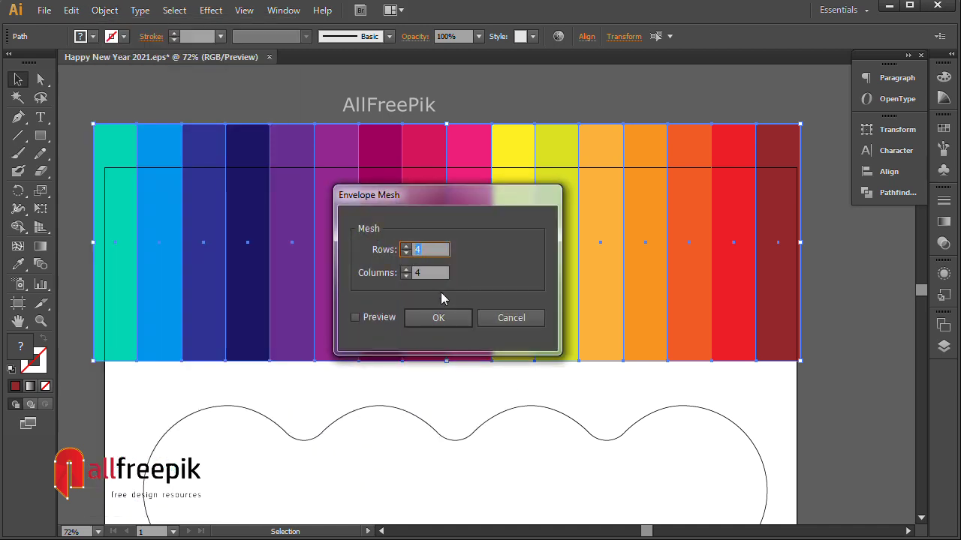
text(8)
key(Tab)
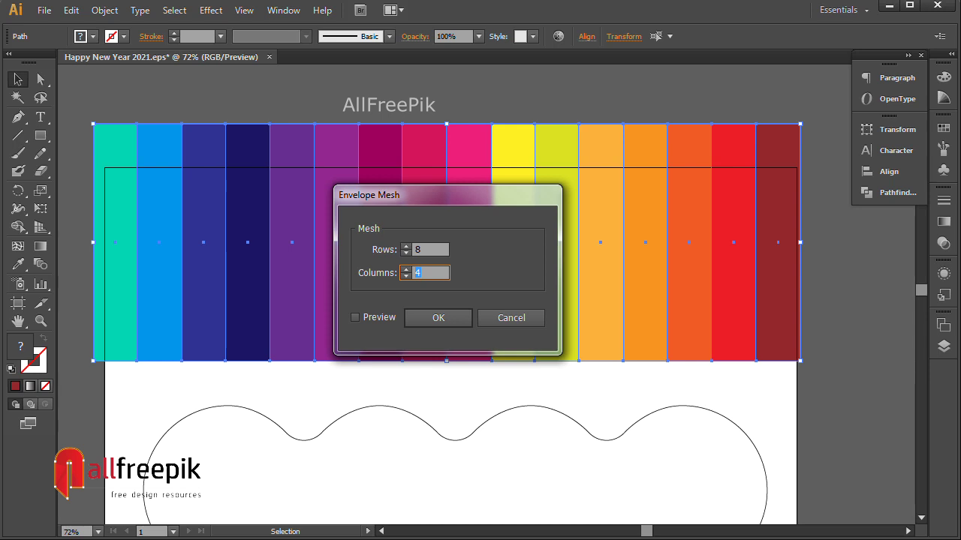
click(437, 319)
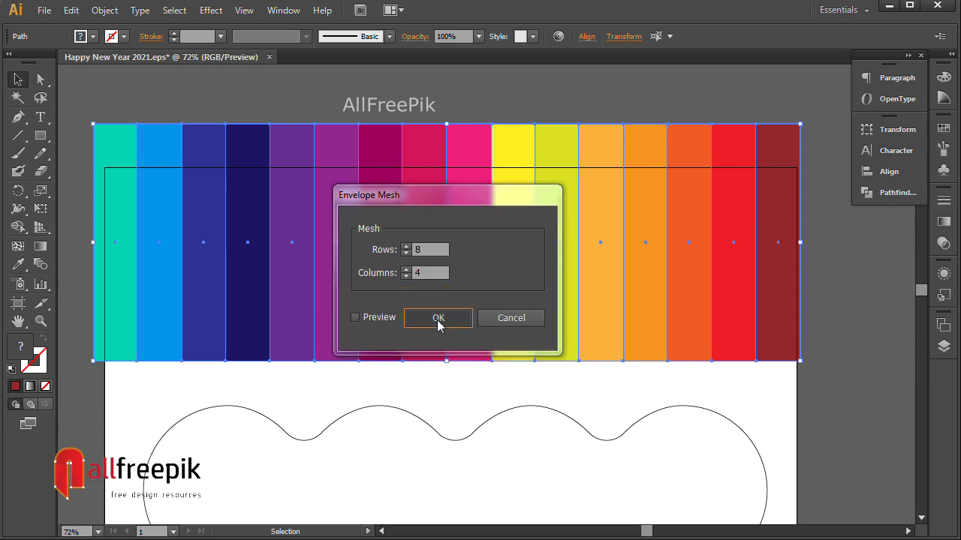
Step: Drag interior mesh points to bend the purple, dark-blue and pink stripes into waves
click(41, 79)
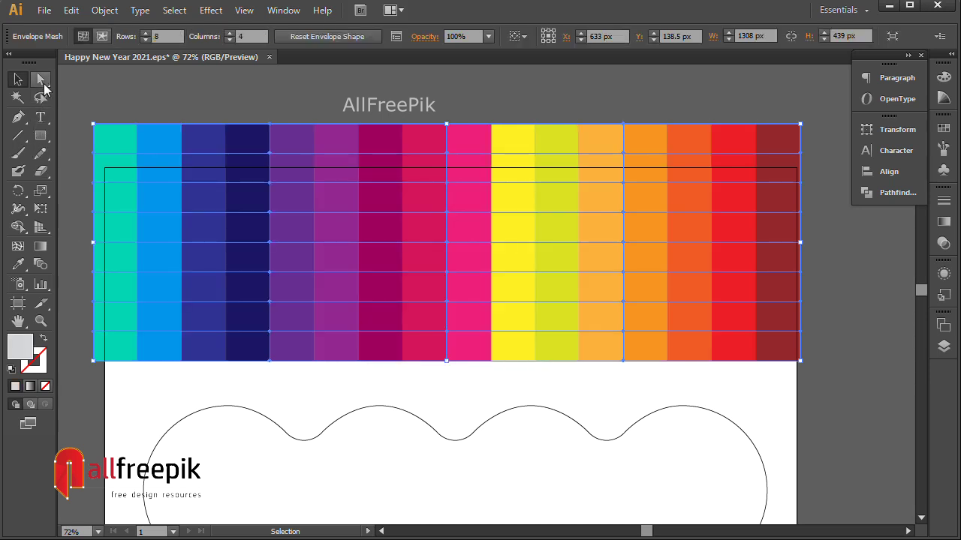
drag(271, 154, 302, 150)
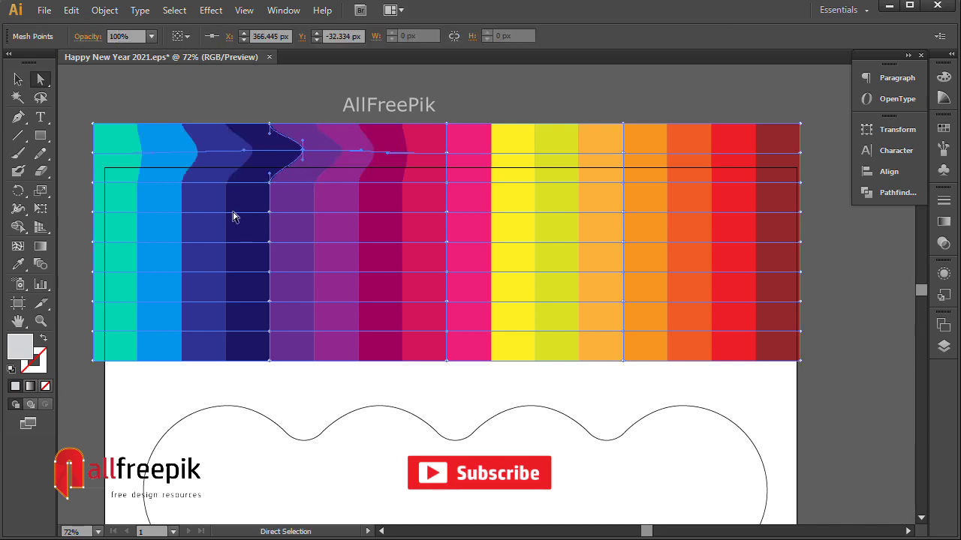
drag(269, 212, 224, 211)
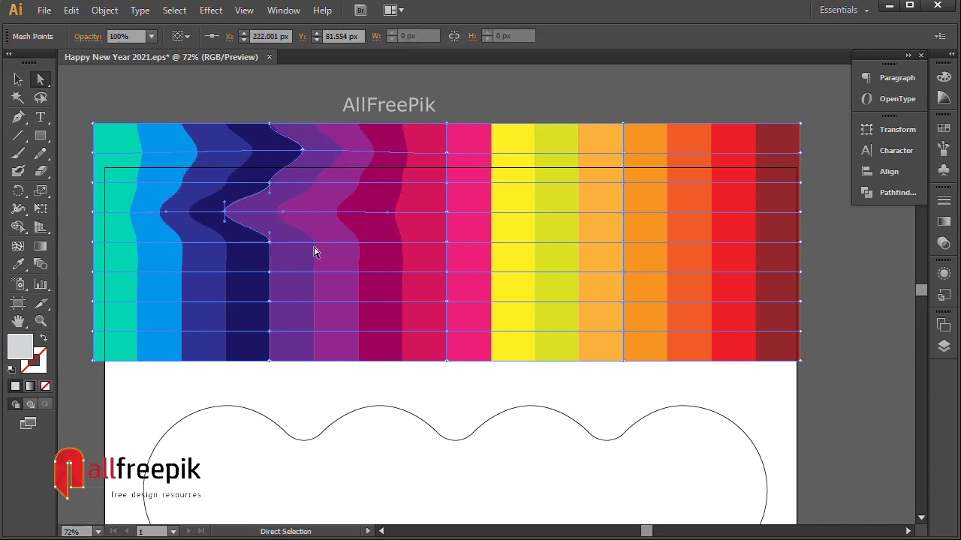
drag(384, 213, 386, 195)
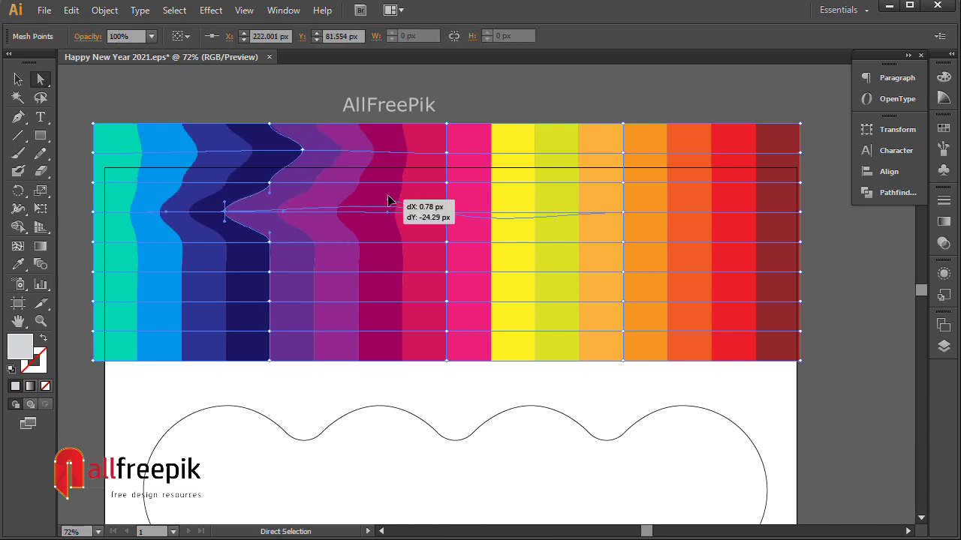
drag(446, 154, 451, 145)
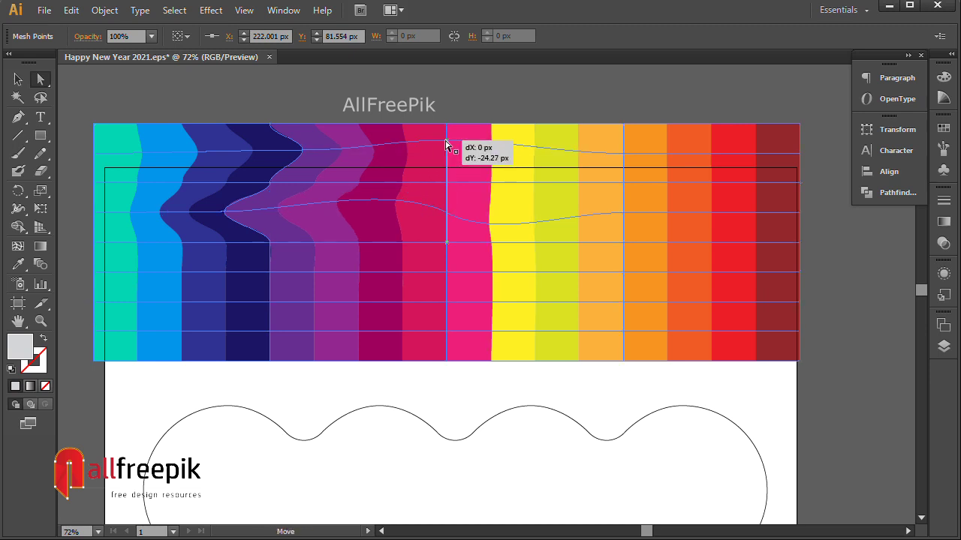
drag(448, 303, 471, 316)
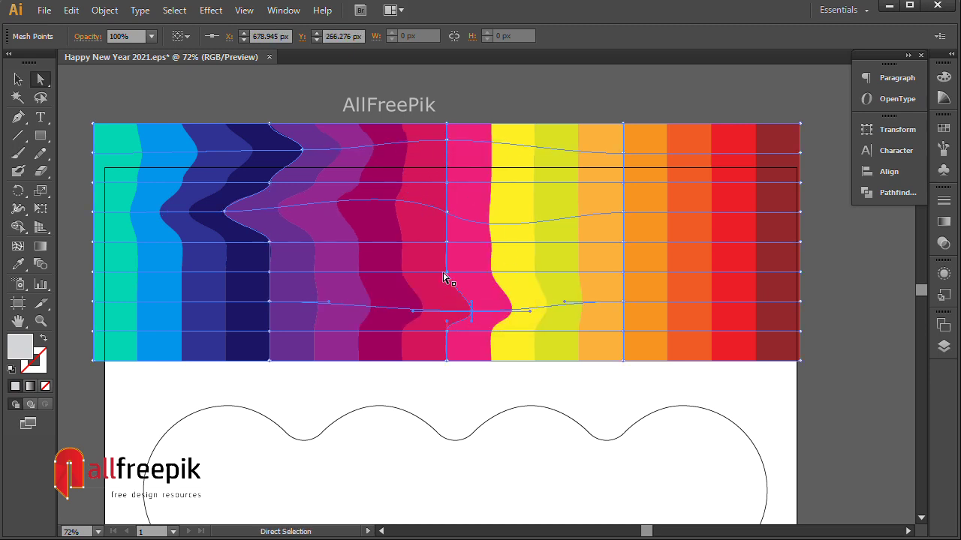
drag(450, 248, 424, 247)
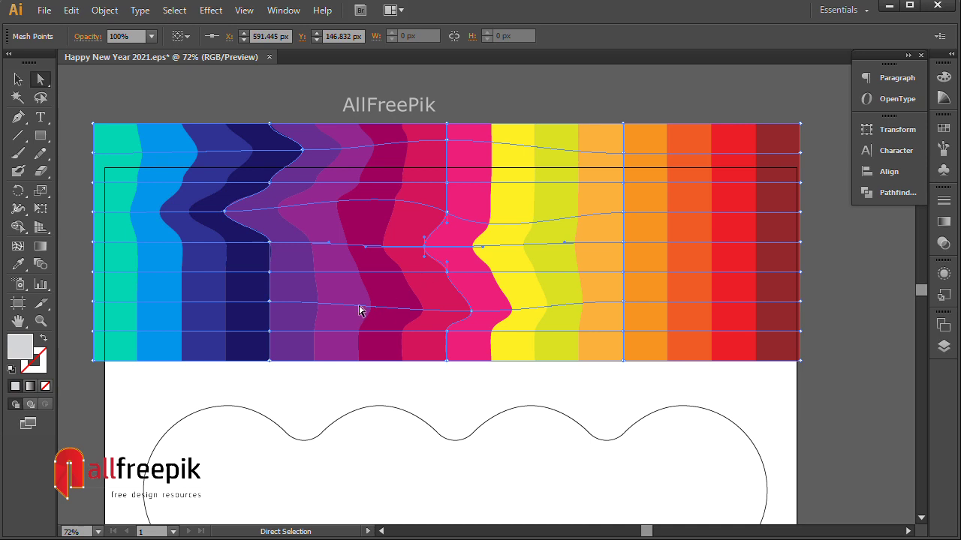
drag(270, 273, 284, 285)
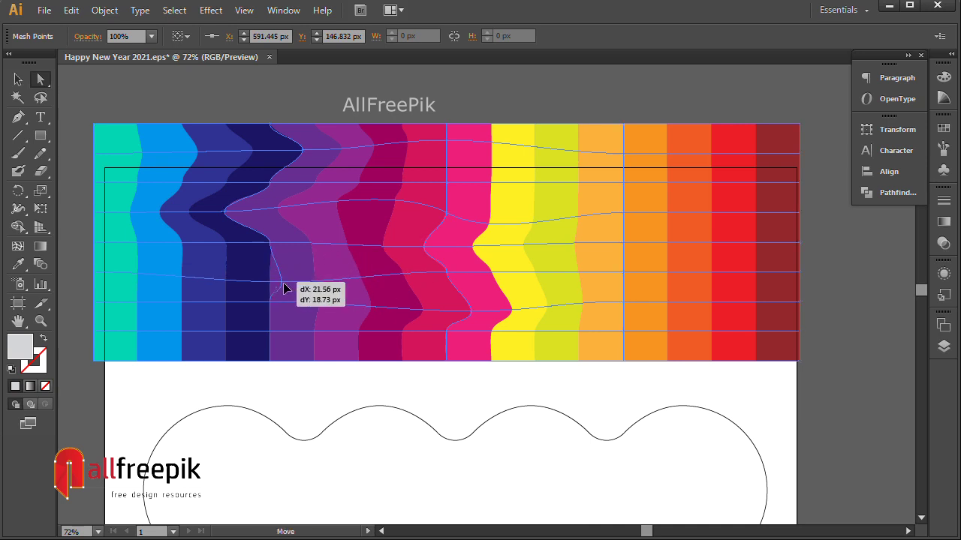
drag(270, 332, 255, 346)
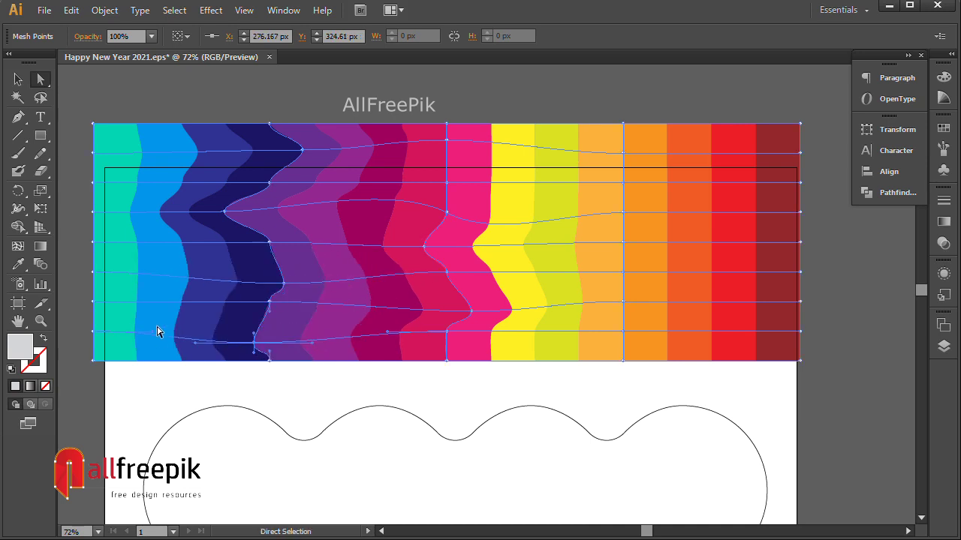
drag(136, 335, 122, 333)
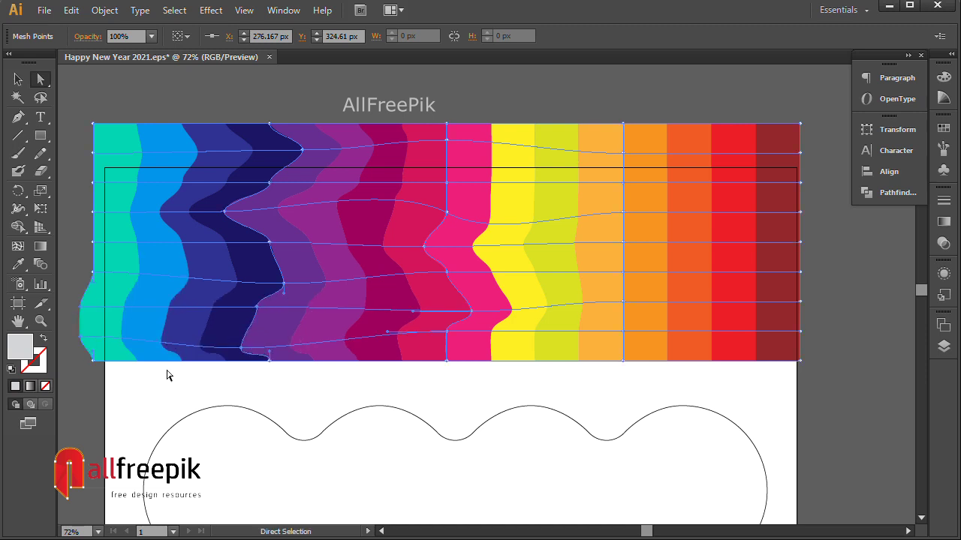
Step: Curve the orange and yellow bands and make the banner's right edge uneven
drag(622, 216, 631, 150)
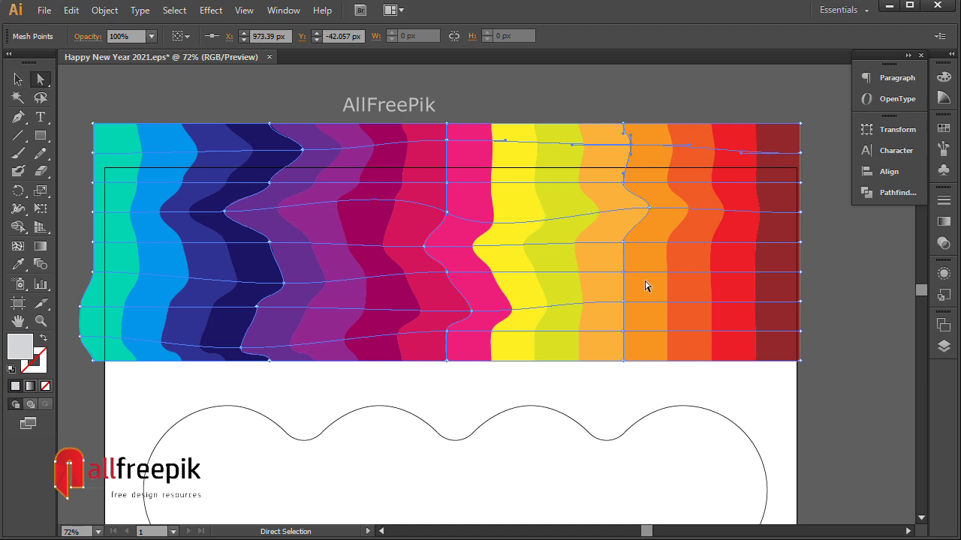
drag(624, 273, 592, 266)
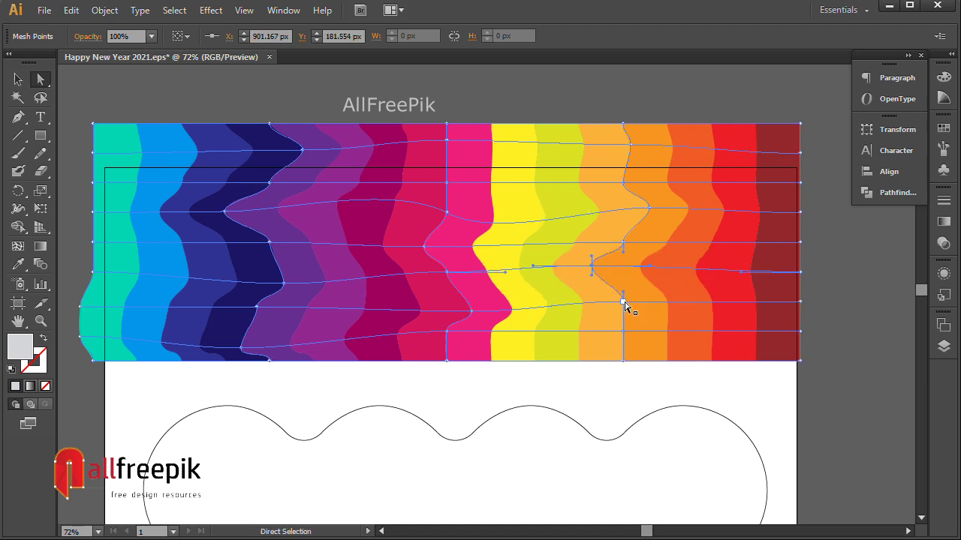
drag(624, 303, 644, 302)
drag(739, 311, 745, 288)
drag(800, 152, 822, 146)
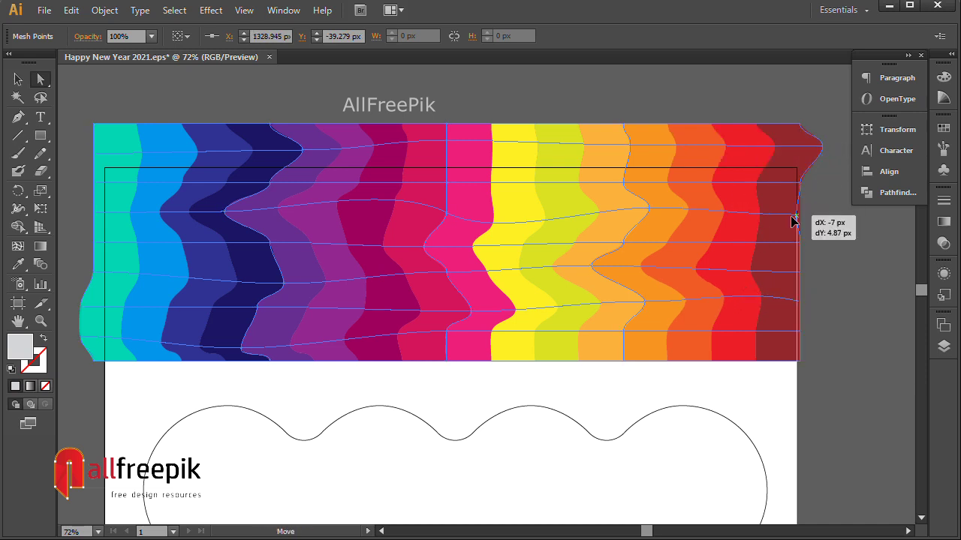
drag(800, 217, 752, 221)
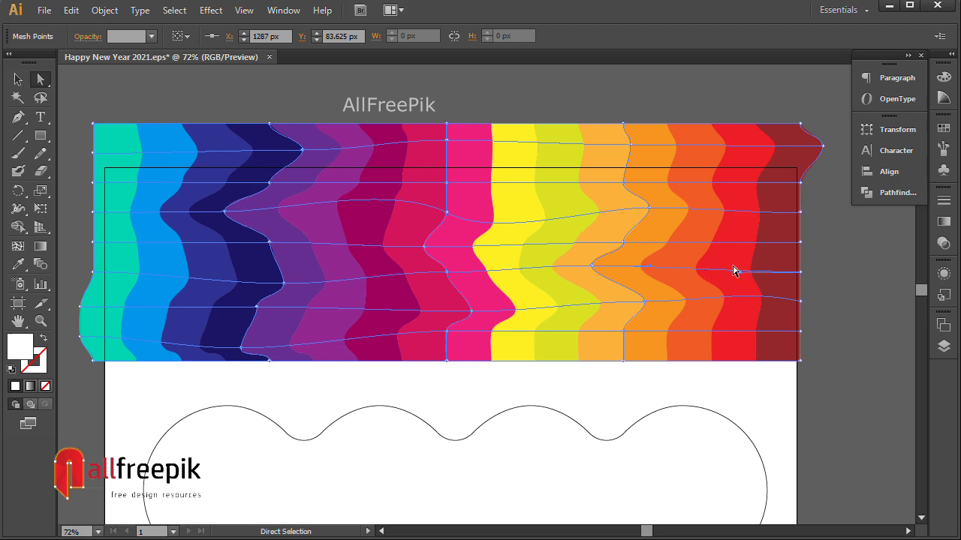
drag(802, 277, 800, 259)
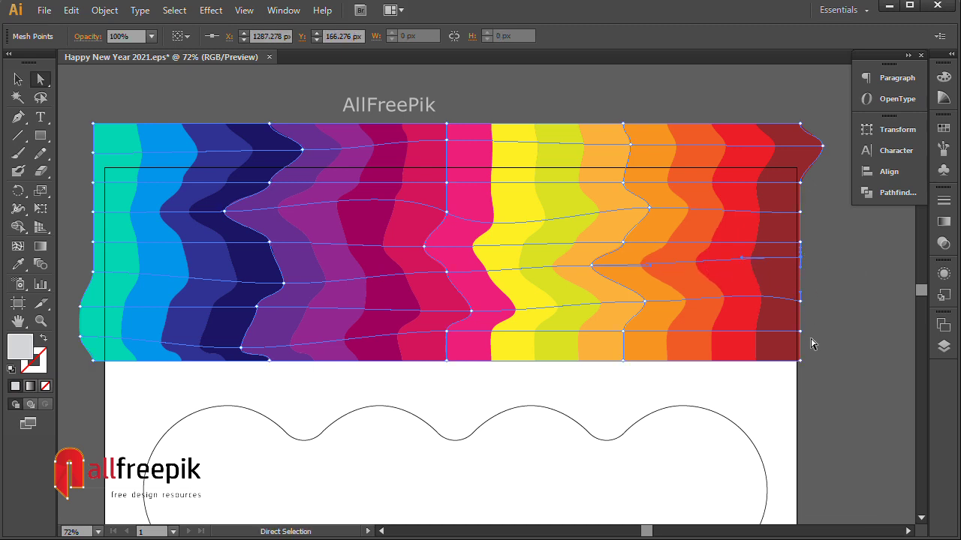
drag(801, 338, 807, 344)
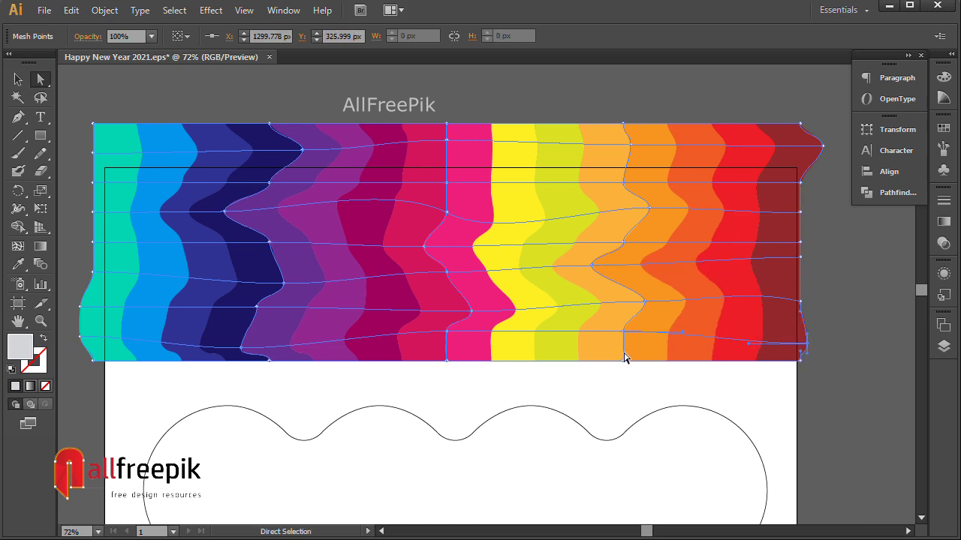
Step: Dip the bottom edge and bulge the top edge over the pink and orange bands
drag(622, 368, 622, 385)
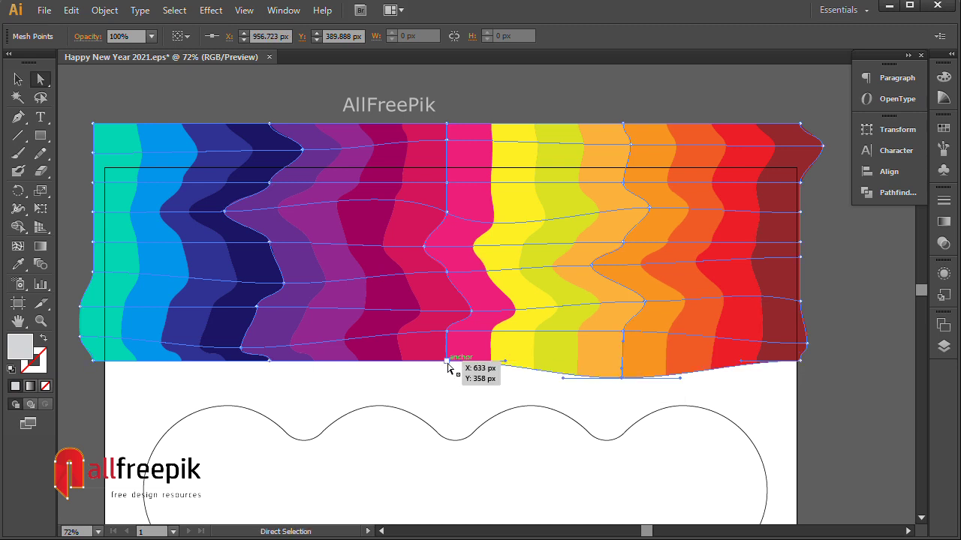
drag(451, 365, 417, 373)
drag(272, 362, 274, 382)
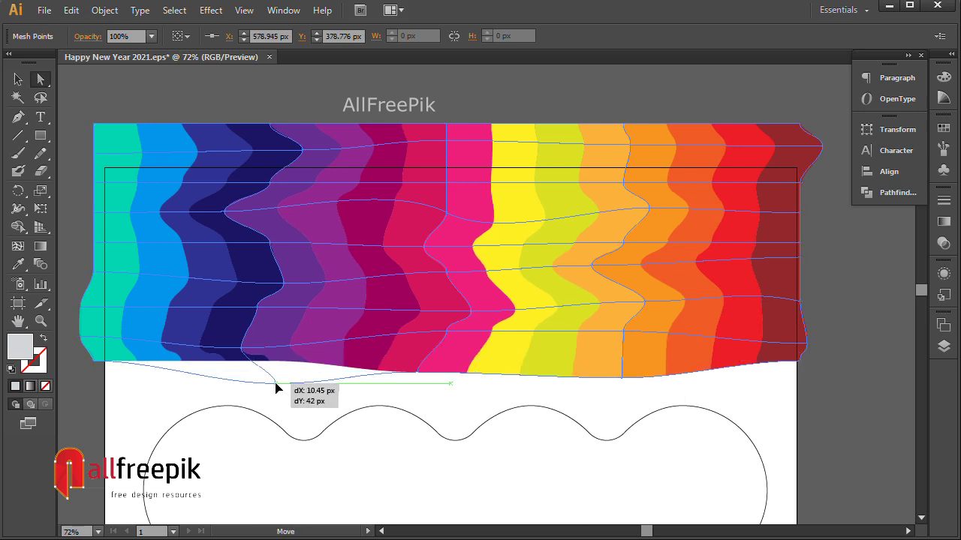
drag(446, 124, 493, 107)
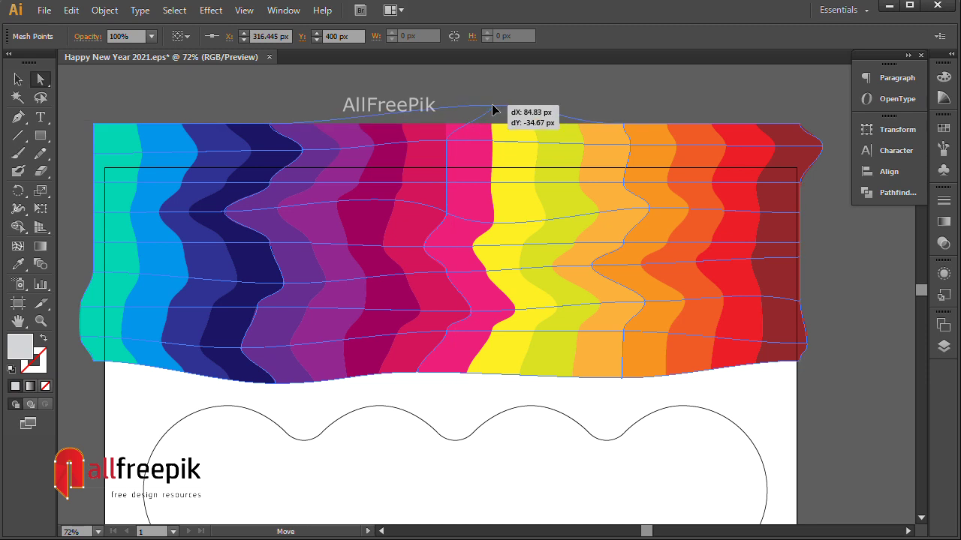
drag(610, 126, 642, 106)
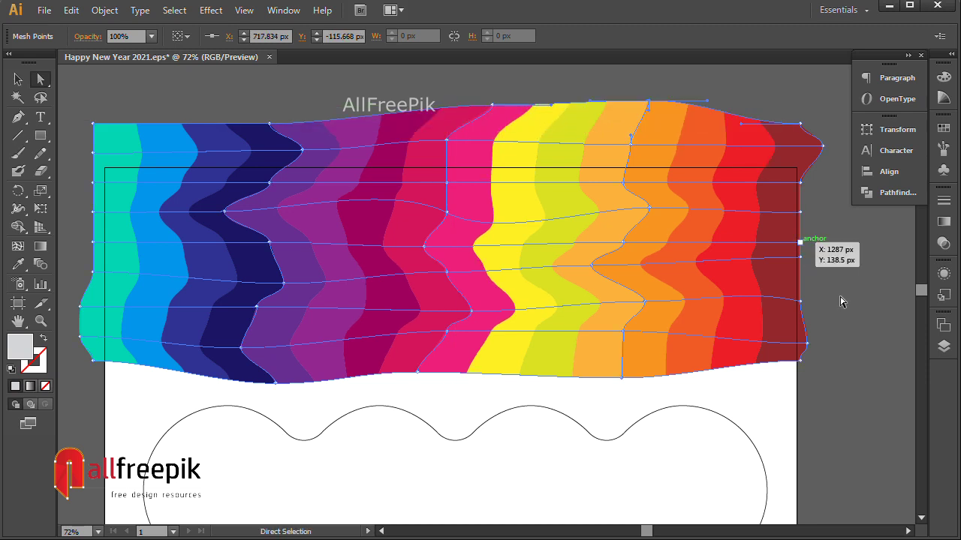
click(848, 294)
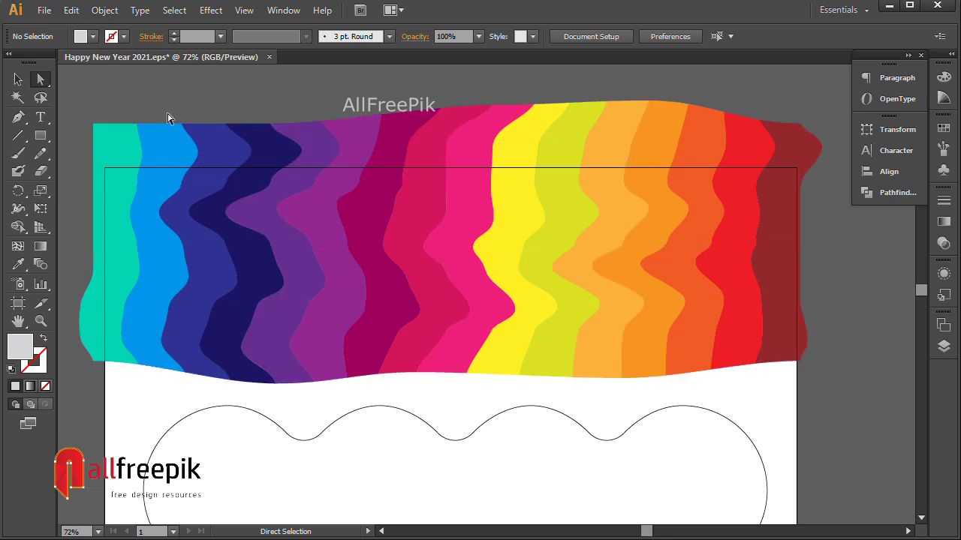
Step: Raise the top edge over the purple bands and widen the orange wave
drag(269, 124, 269, 108)
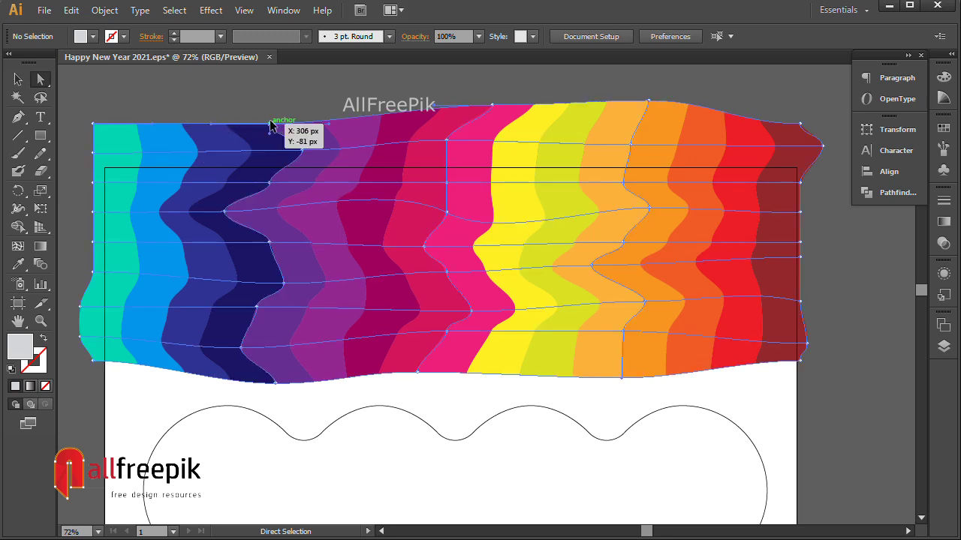
click(680, 87)
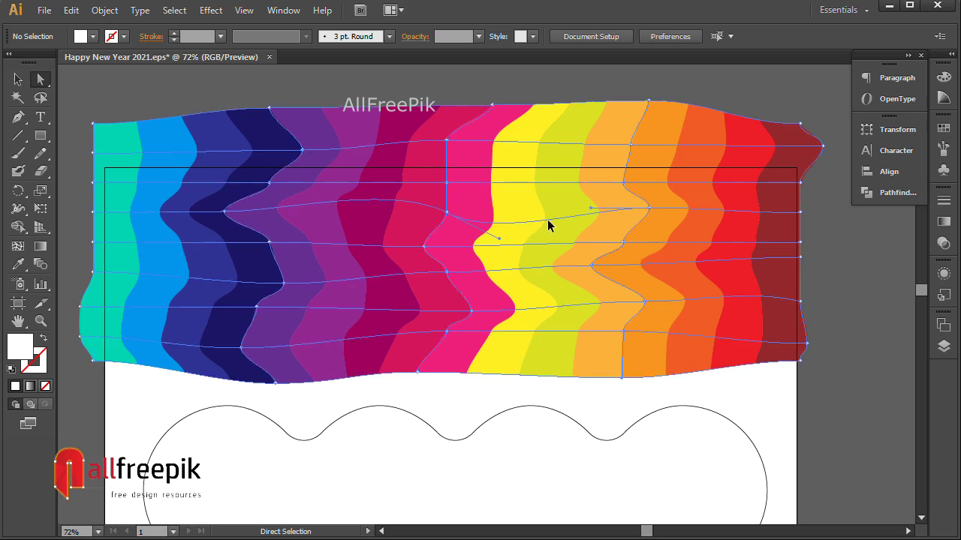
drag(651, 214, 662, 204)
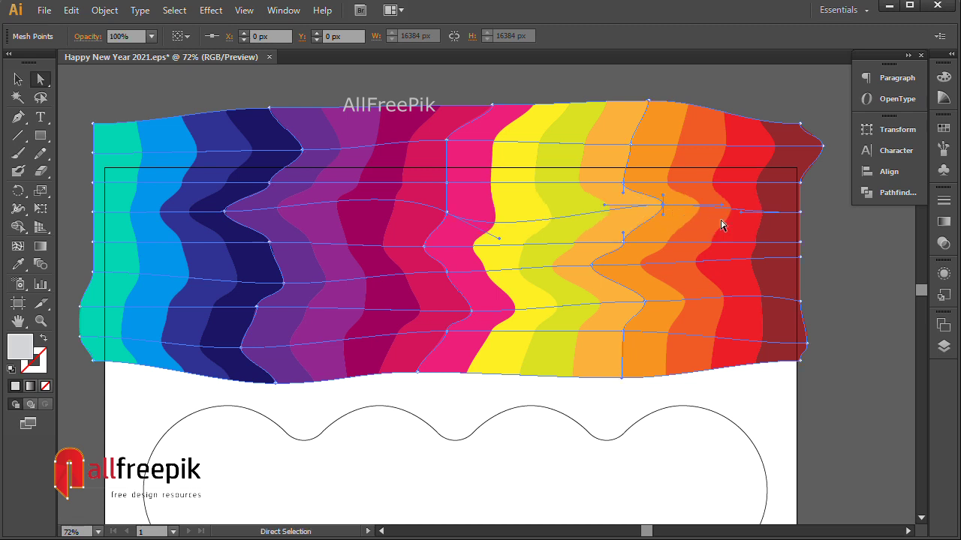
drag(743, 213, 782, 214)
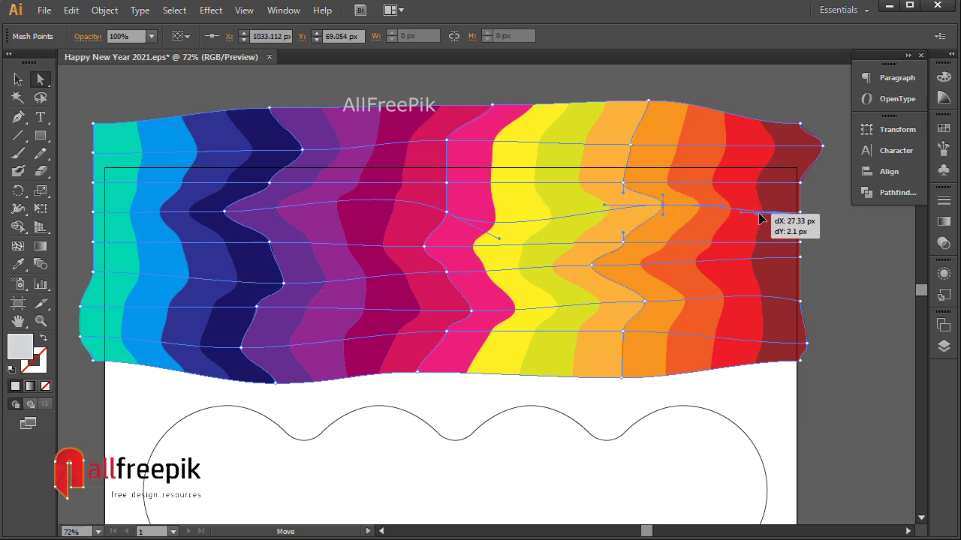
click(833, 253)
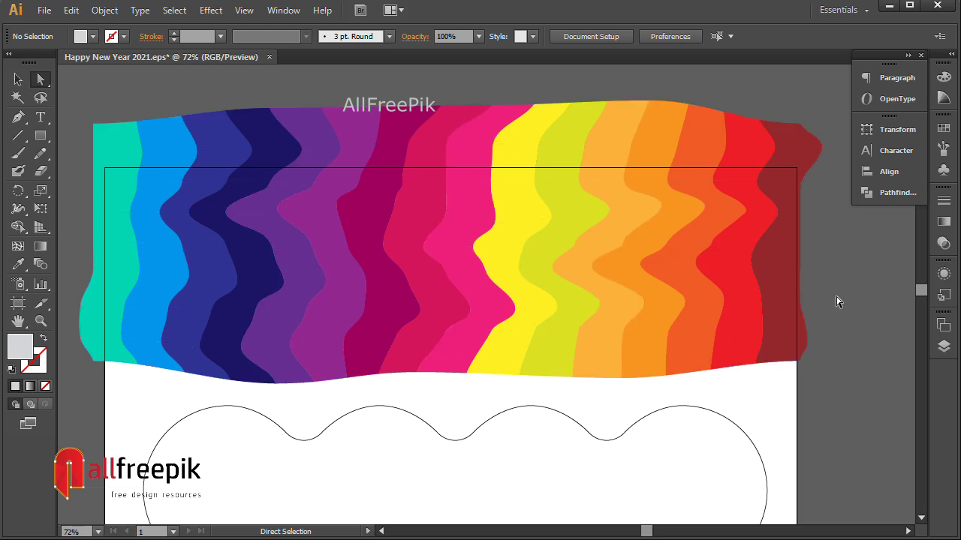
Step: Overlap the scalloped outline and rainbow banner, sending the banner to the back
click(18, 79)
click(426, 285)
drag(426, 285, 453, 199)
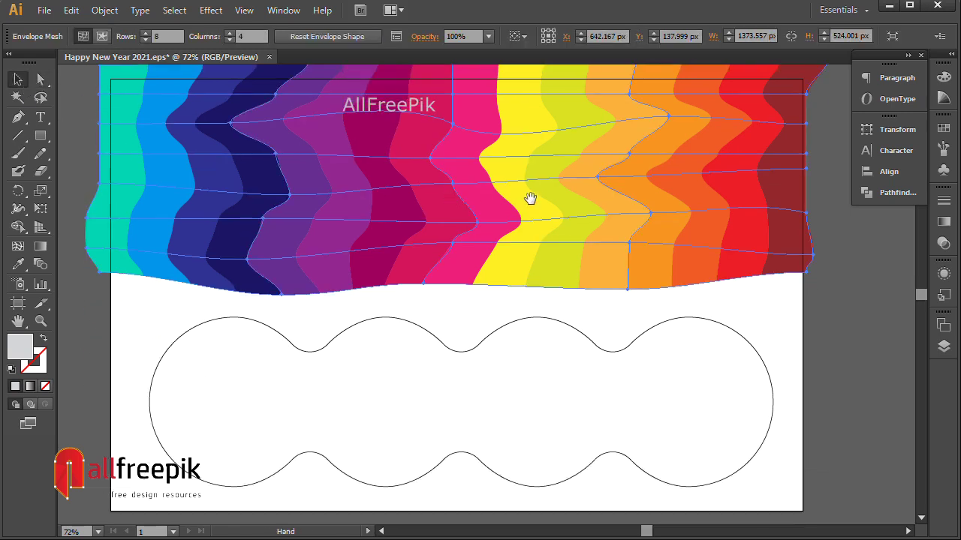
drag(553, 319, 553, 178)
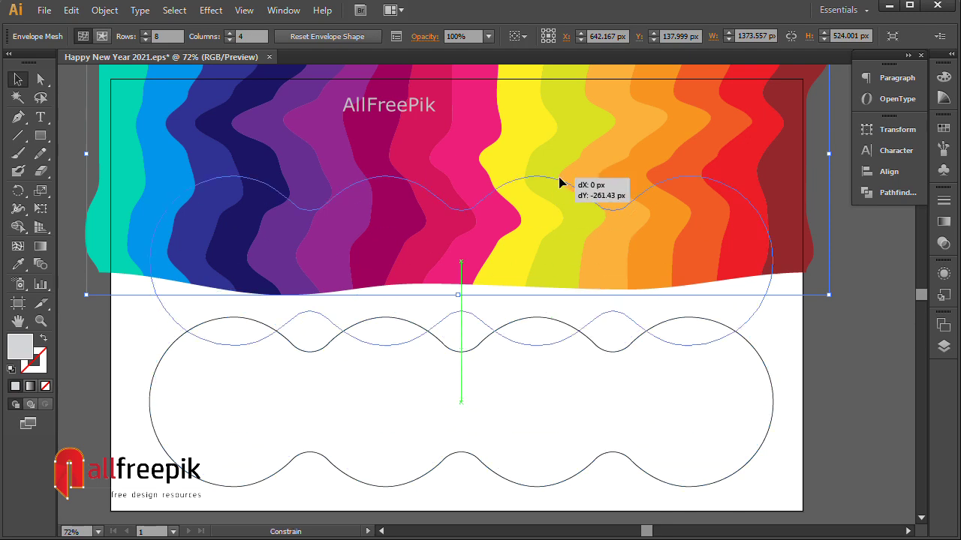
drag(620, 150, 621, 250)
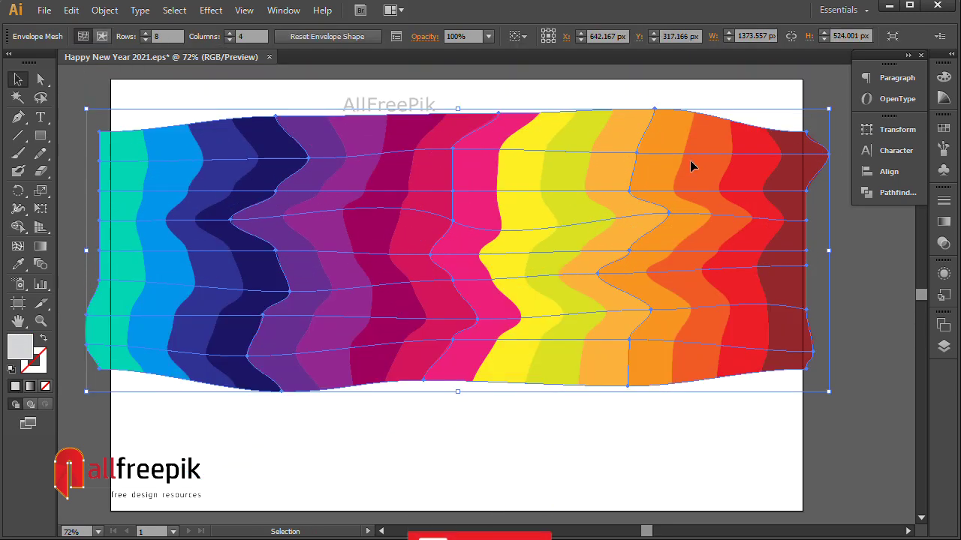
right_click(693, 144)
mouse_move(735, 253)
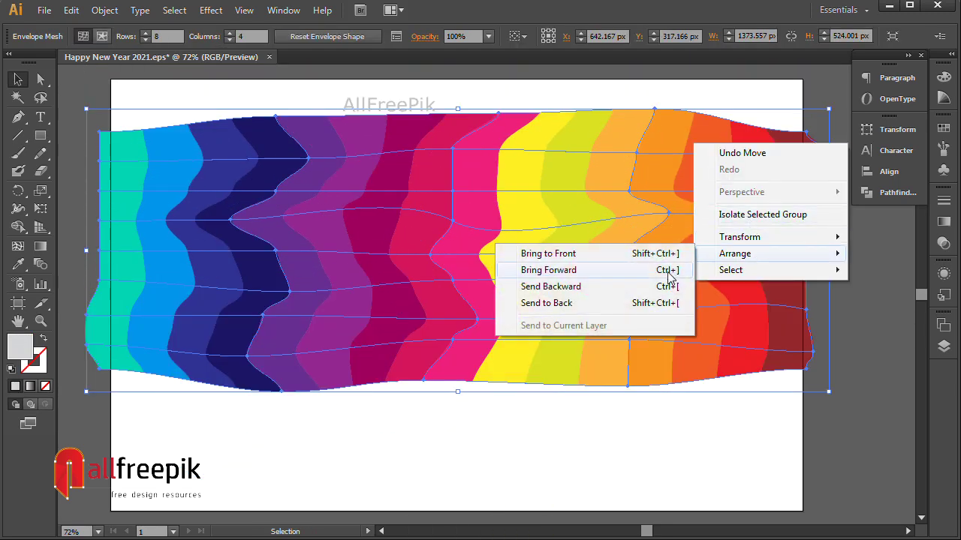
click(592, 304)
Step: Narrow the banner from both sides and lower it slightly to cover the outline
click(592, 459)
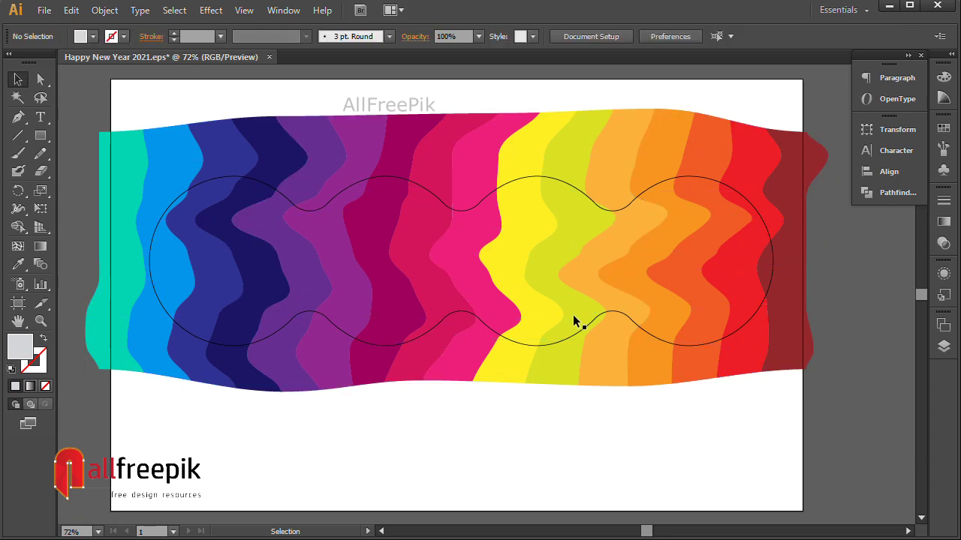
click(623, 151)
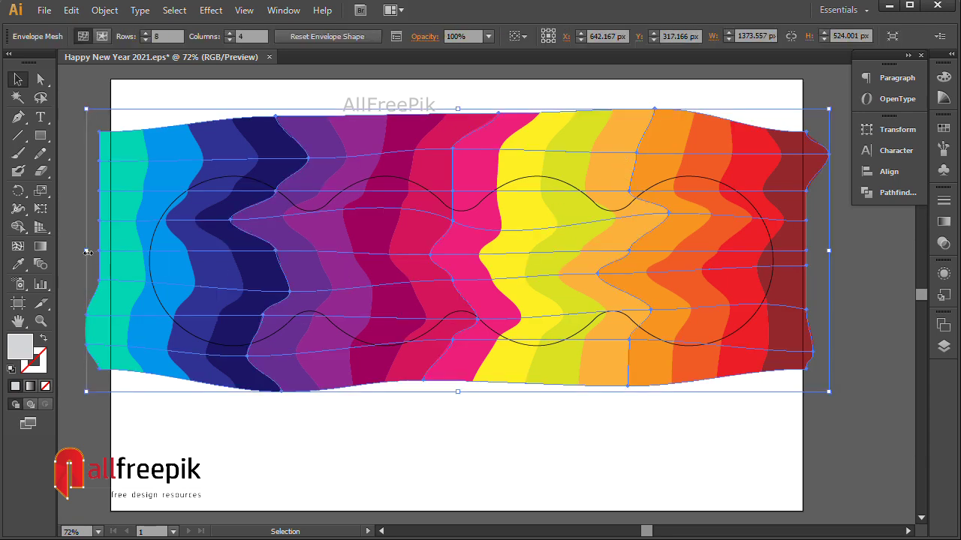
drag(87, 252, 139, 252)
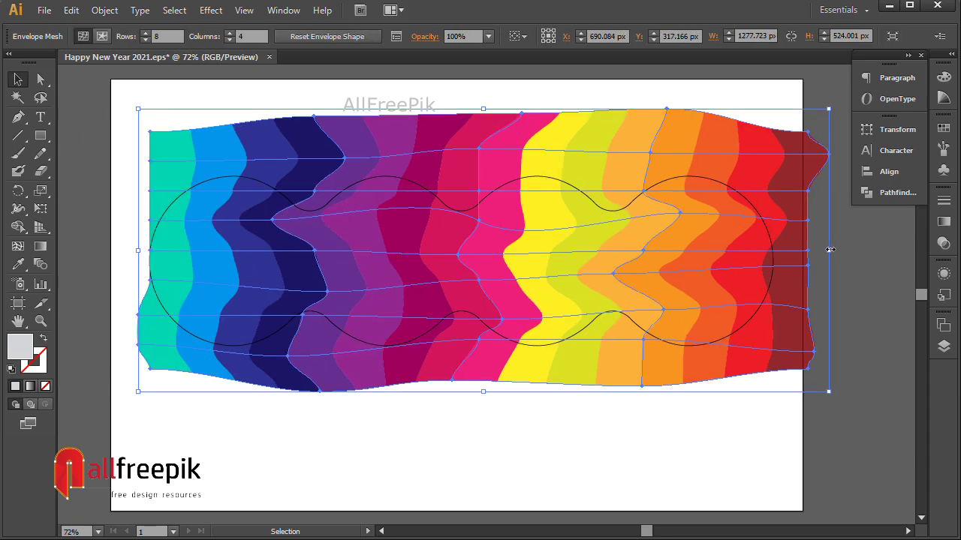
drag(831, 253, 805, 252)
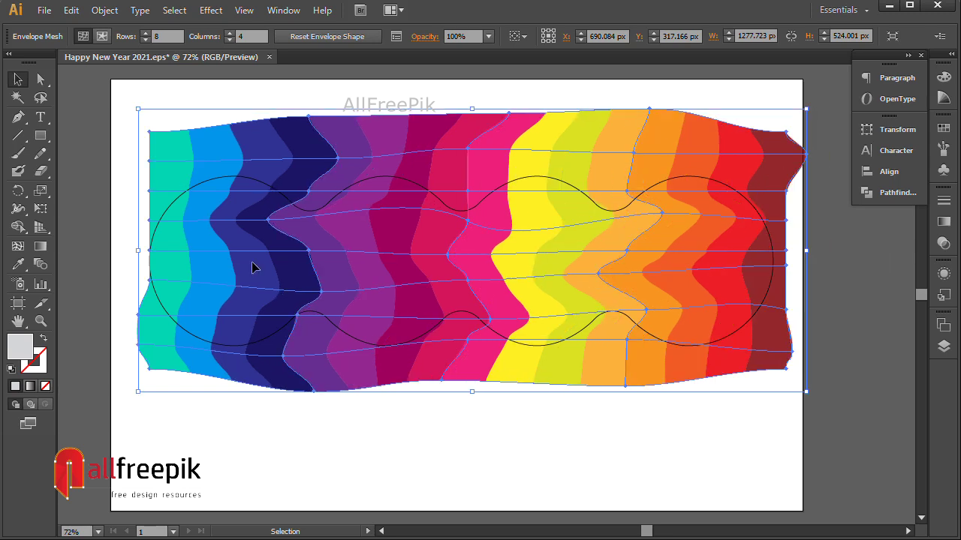
click(366, 411)
drag(530, 354, 533, 372)
click(516, 428)
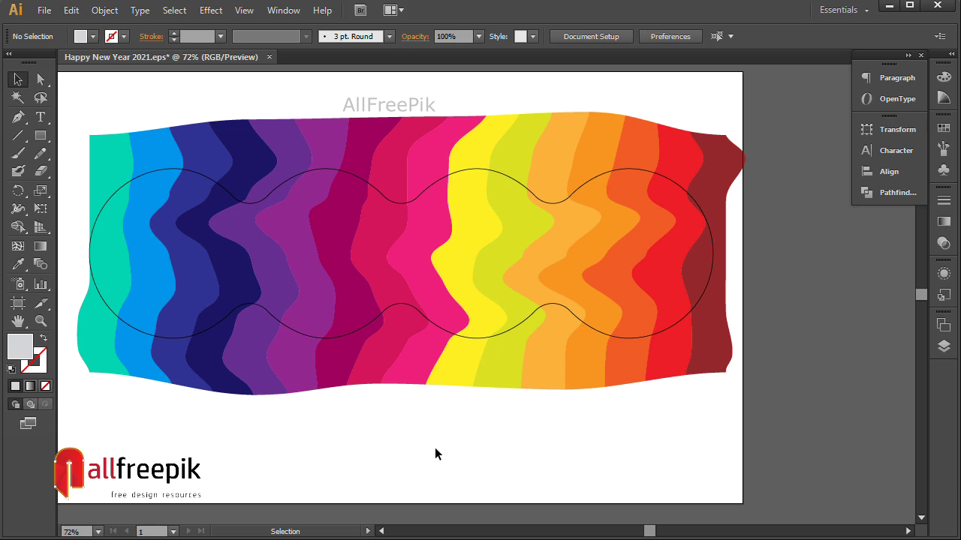
Step: Copy the scalloped outline, then clip the rainbow banner inside it
click(689, 194)
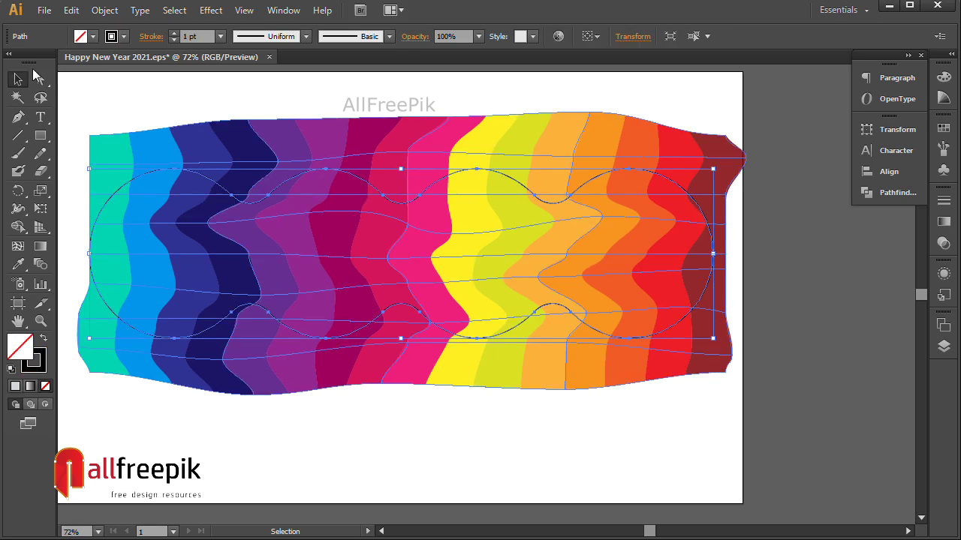
click(71, 10)
click(91, 83)
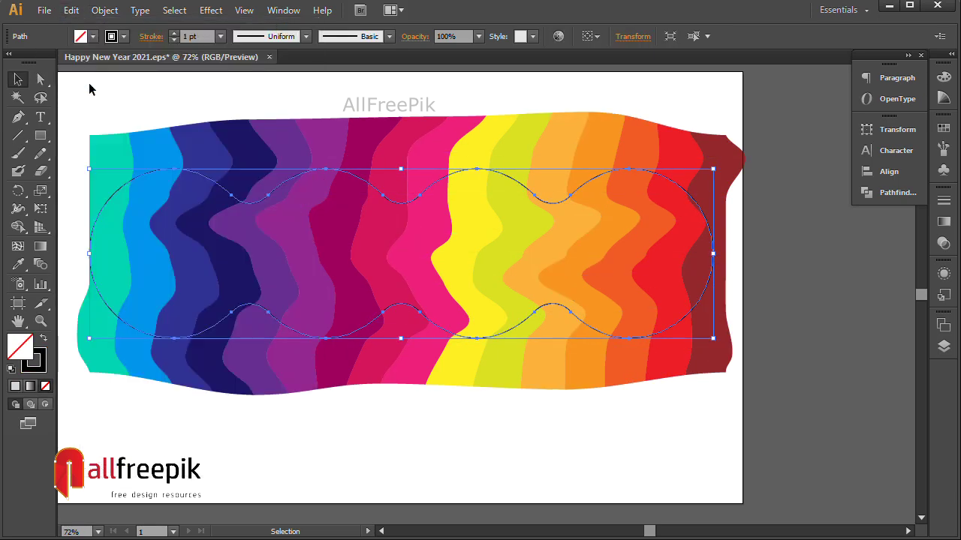
shift+click(711, 147)
right_click(709, 147)
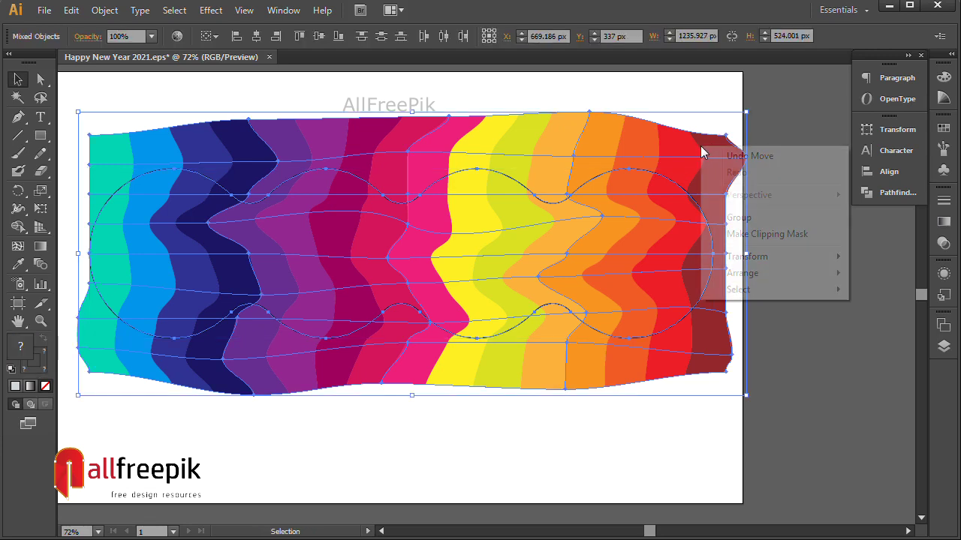
click(742, 235)
click(483, 133)
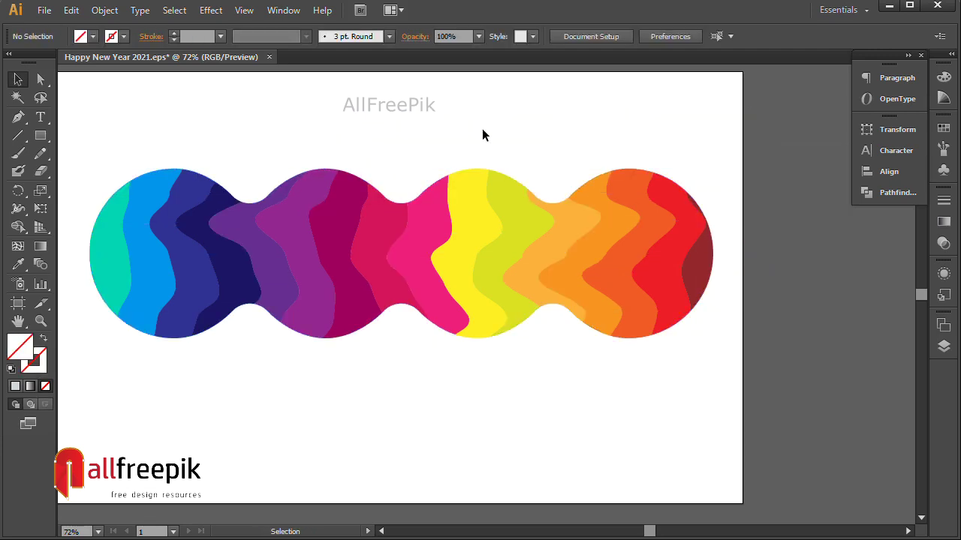
Step: Paste the outline copy in place on top with a 6 pt stroke
click(71, 11)
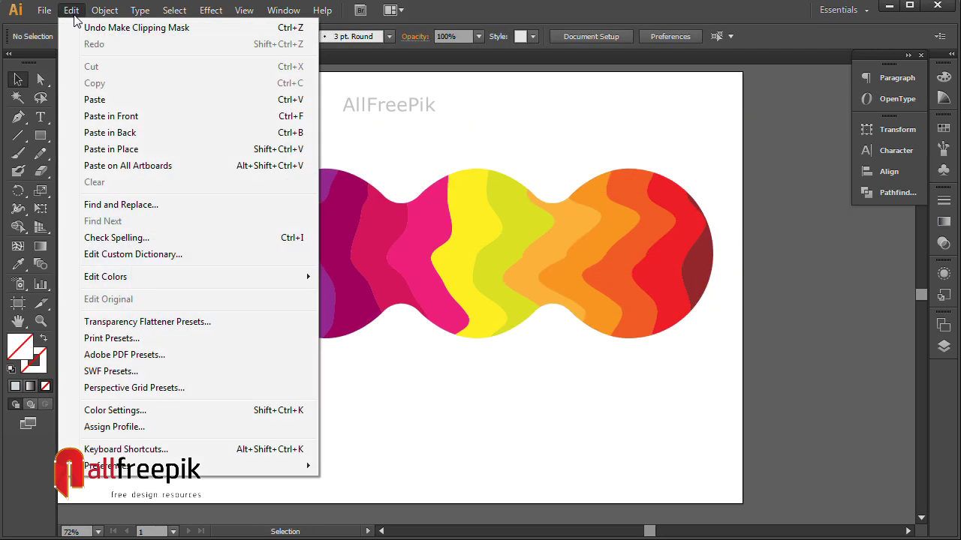
click(137, 117)
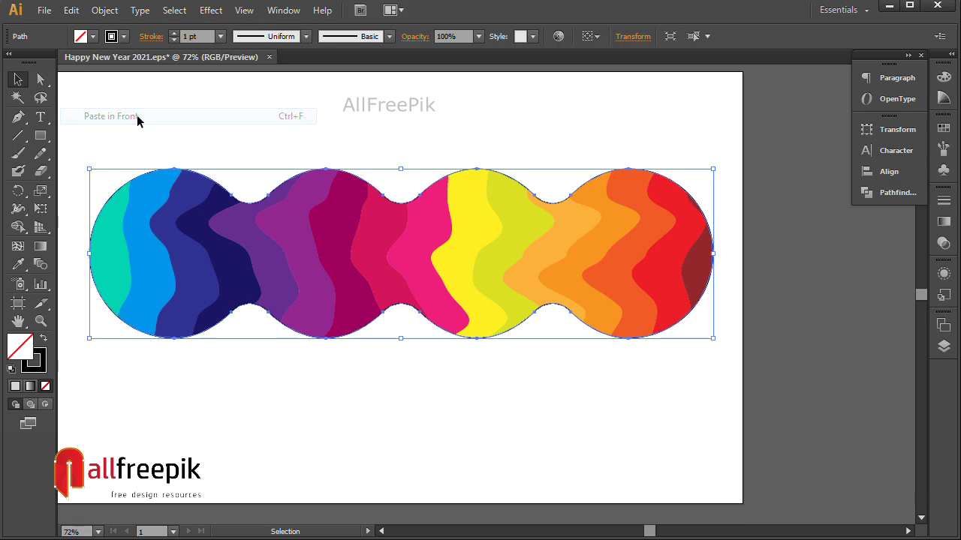
click(209, 37)
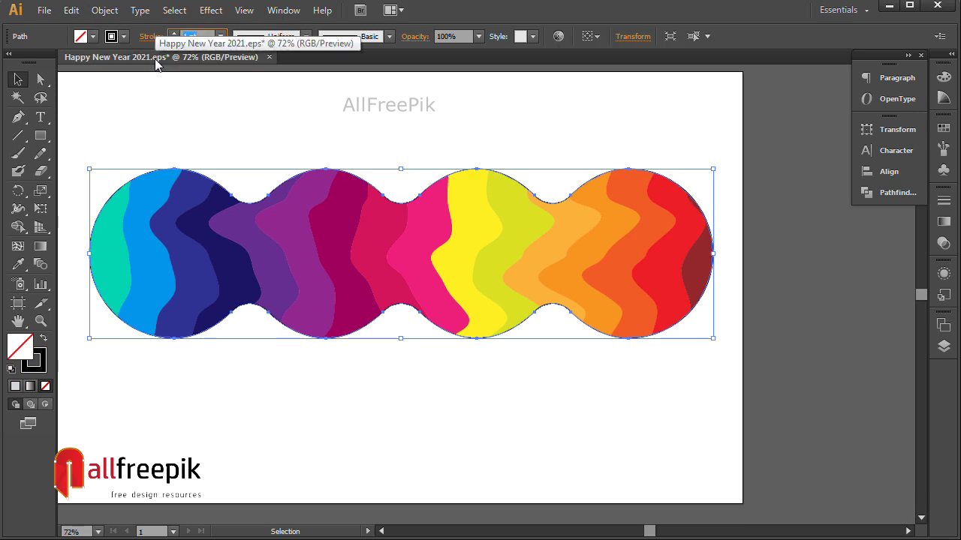
text(6)
key(Tab)
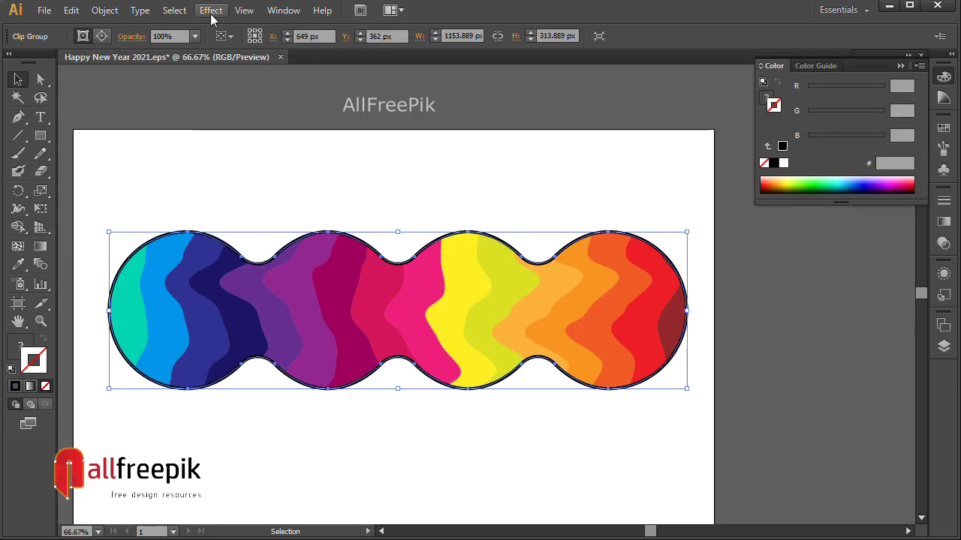
Step: Add a black Inner Glow with Multiply blending to the banner
click(211, 10)
mouse_move(230, 180)
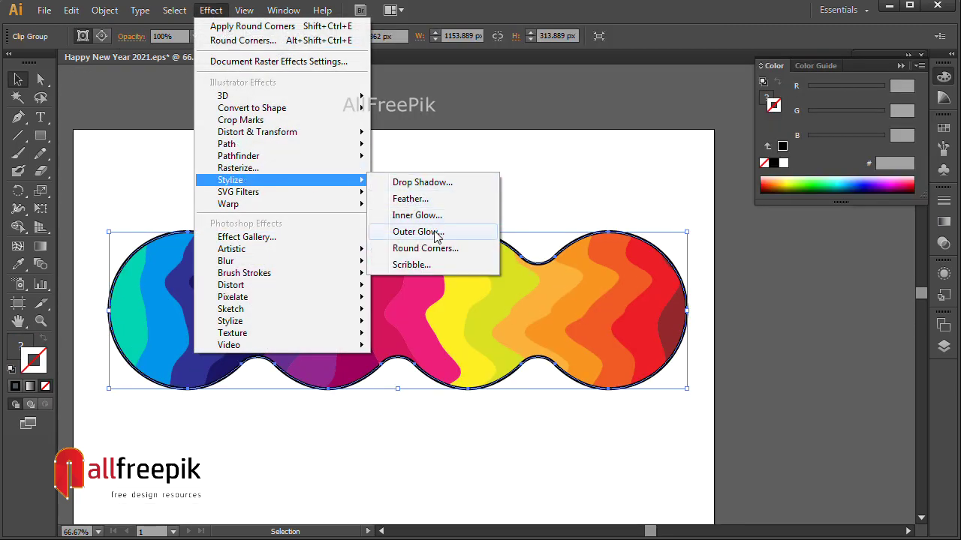
click(417, 215)
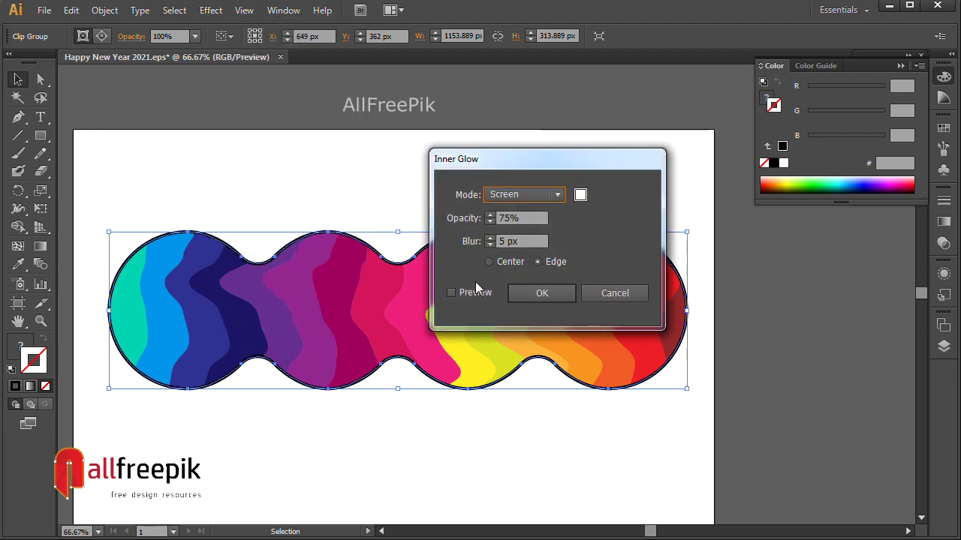
click(580, 197)
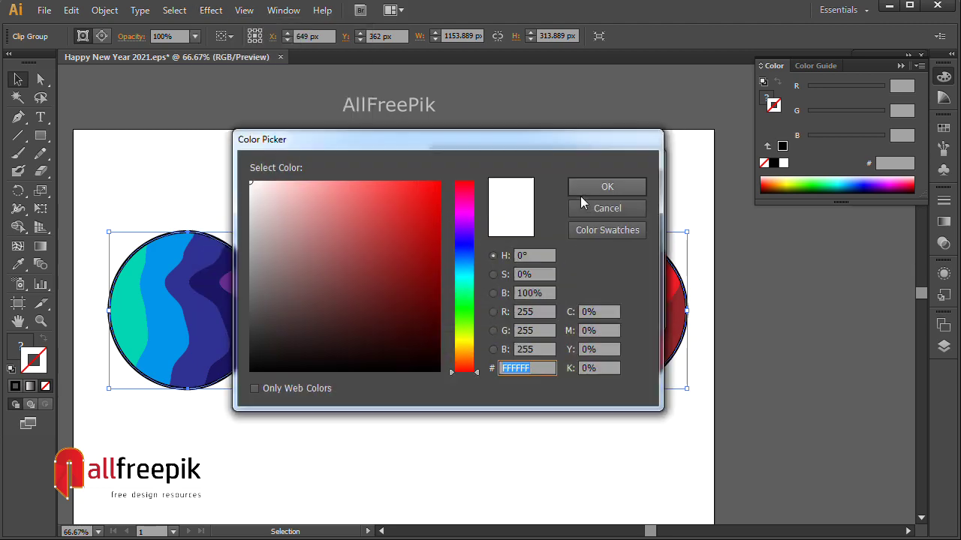
drag(400, 286, 459, 390)
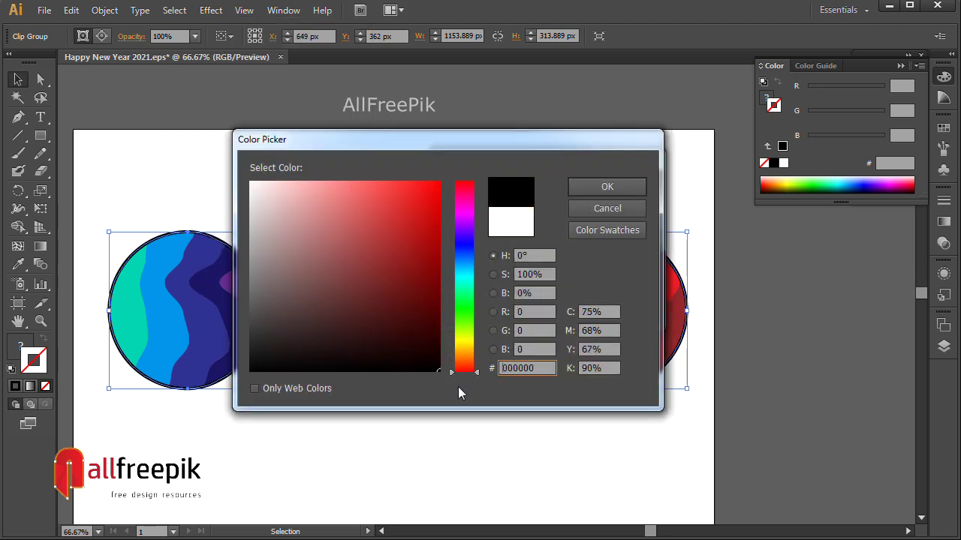
click(605, 188)
drag(530, 159, 695, 160)
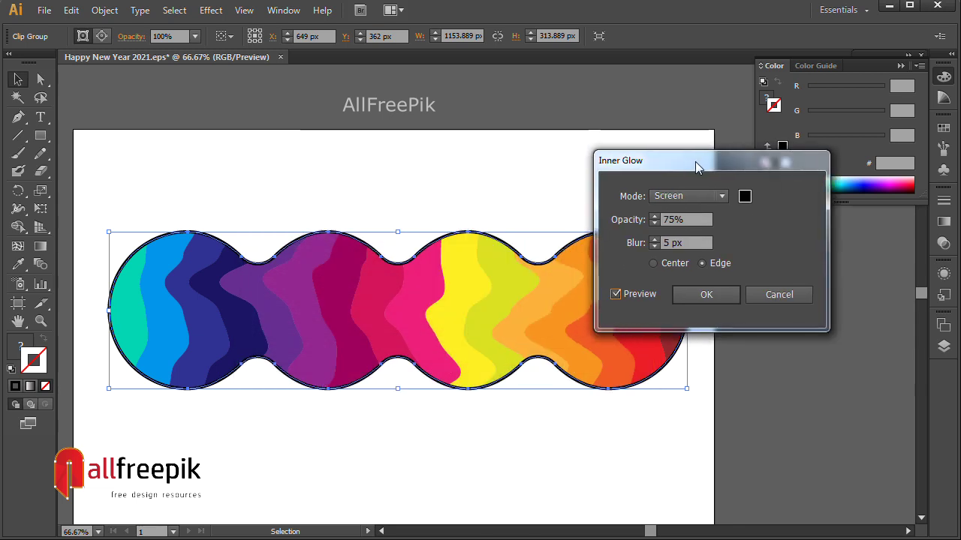
click(719, 197)
click(684, 233)
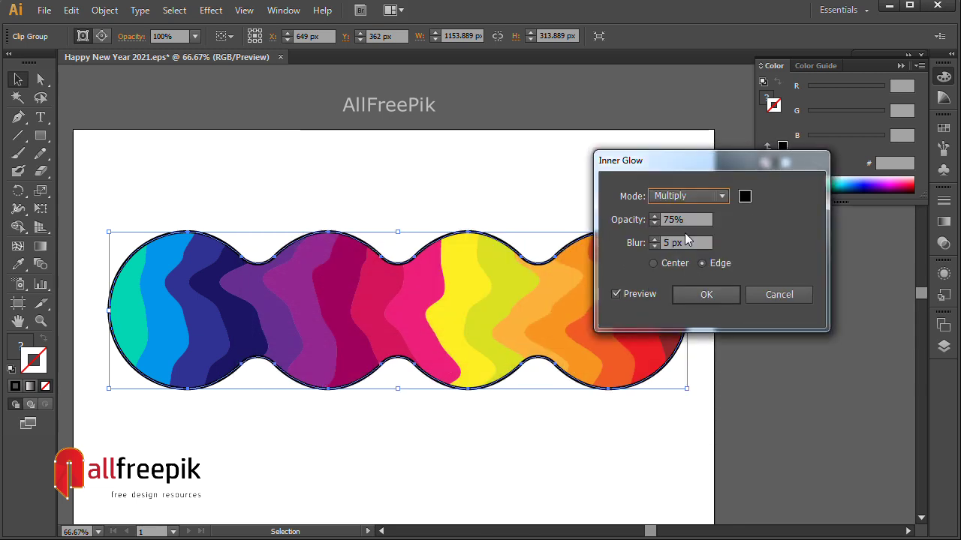
Step: Set the inner glow blur to 20 px and apply it
click(653, 239)
click(653, 239)
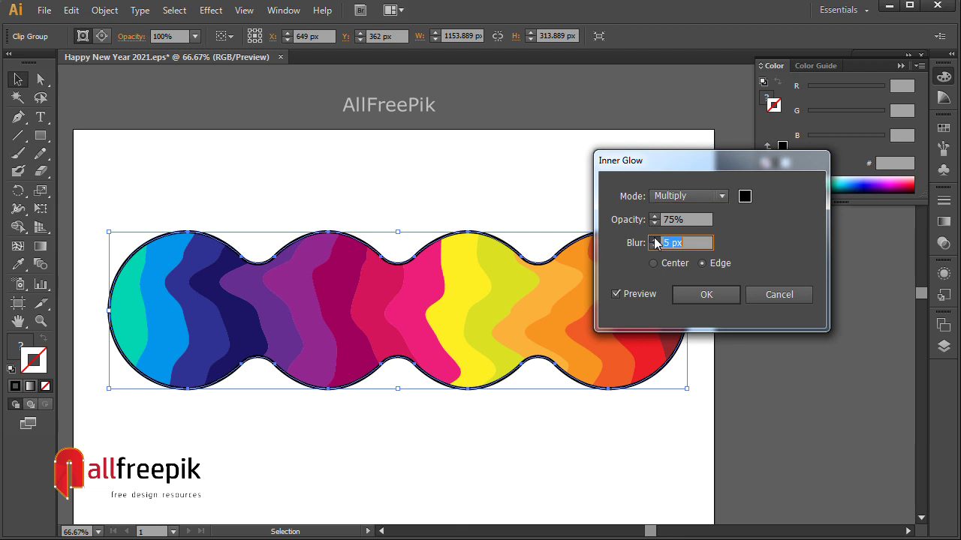
click(653, 239)
click(654, 240)
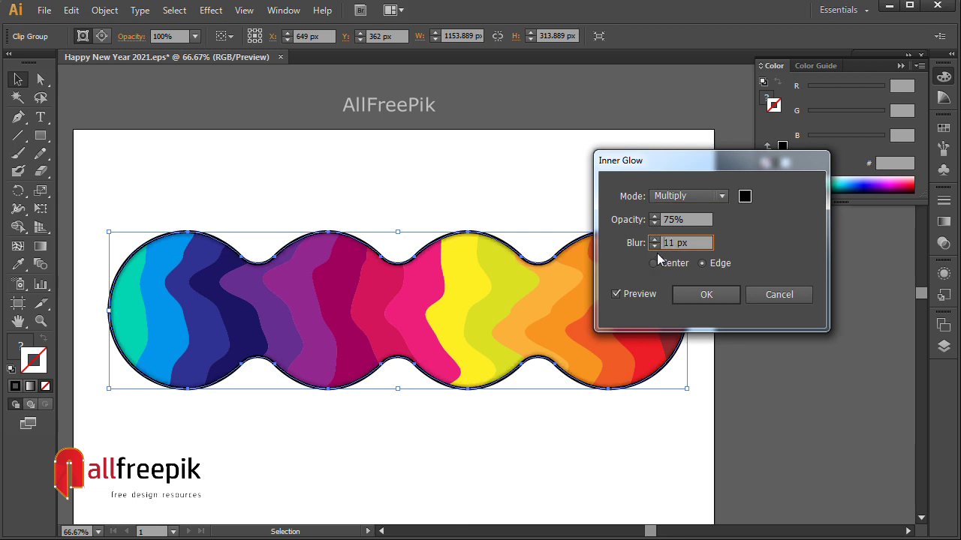
click(654, 241)
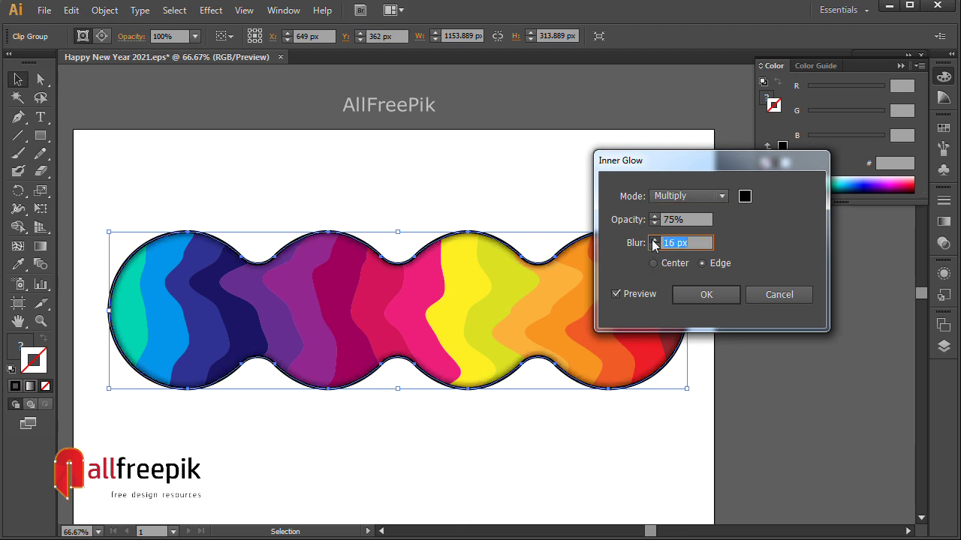
click(654, 240)
drag(693, 243, 613, 245)
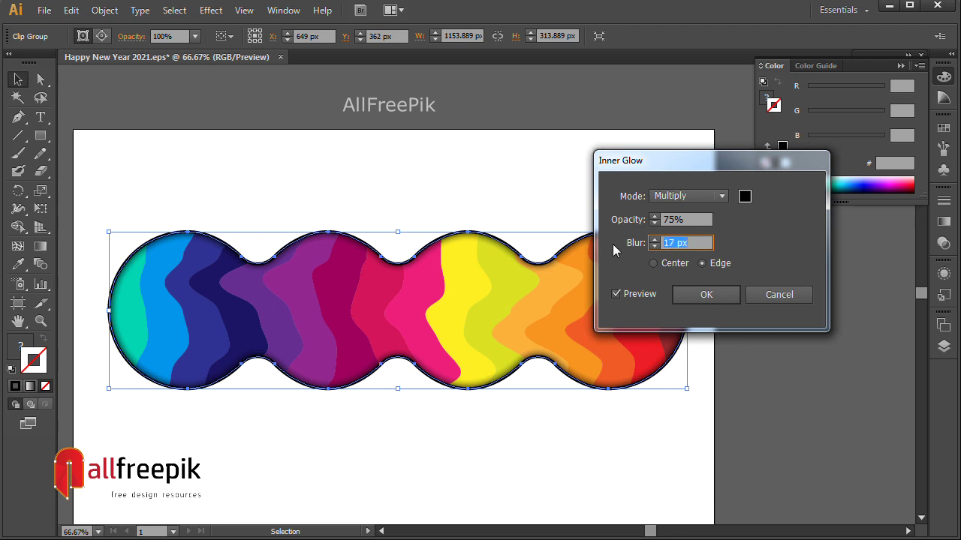
text(20)
key(Tab)
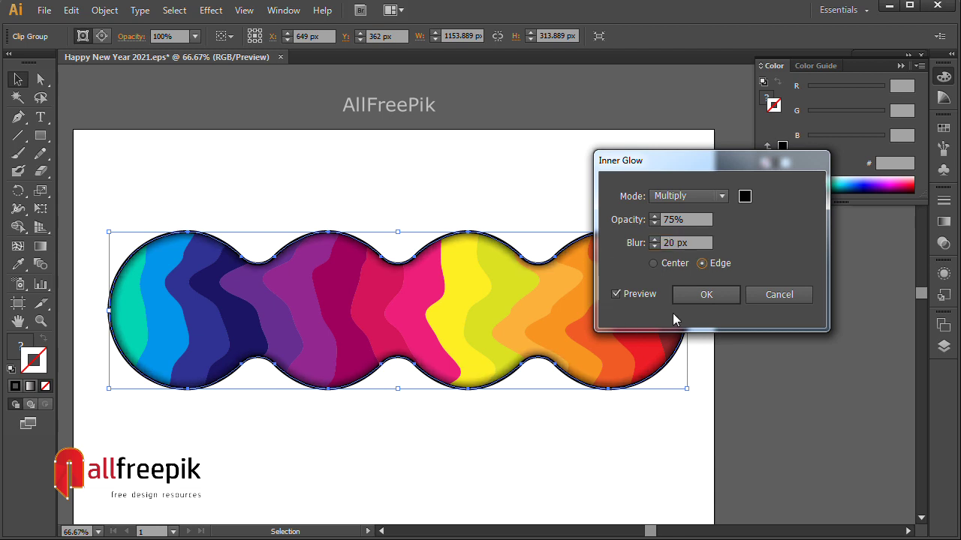
click(687, 302)
Step: Make the banner's outline white and draw a rectangle covering the artboard
click(480, 196)
click(496, 239)
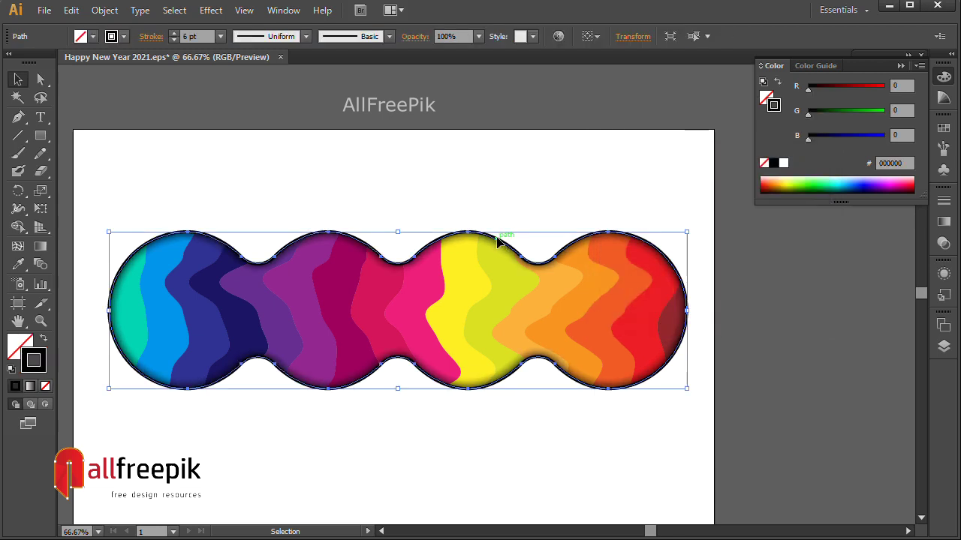
click(785, 164)
click(777, 353)
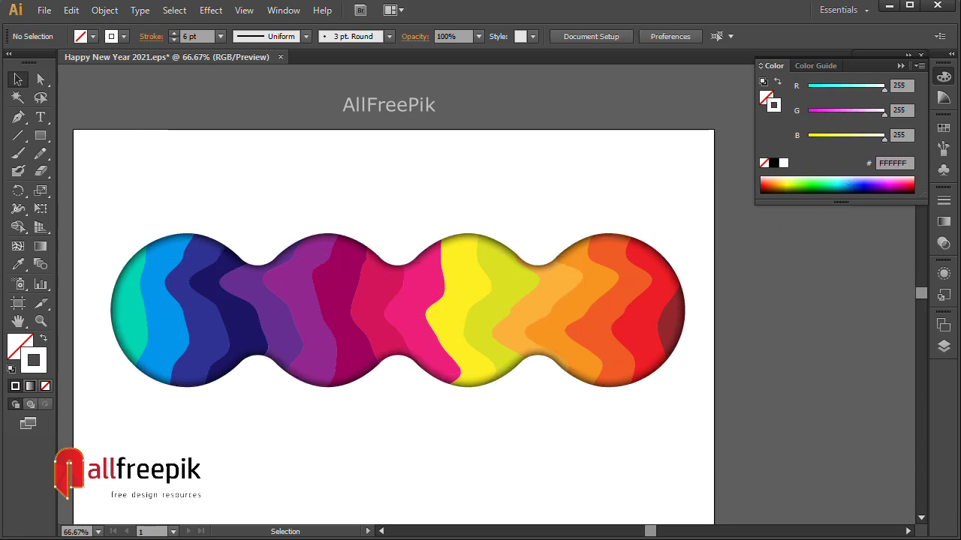
click(40, 135)
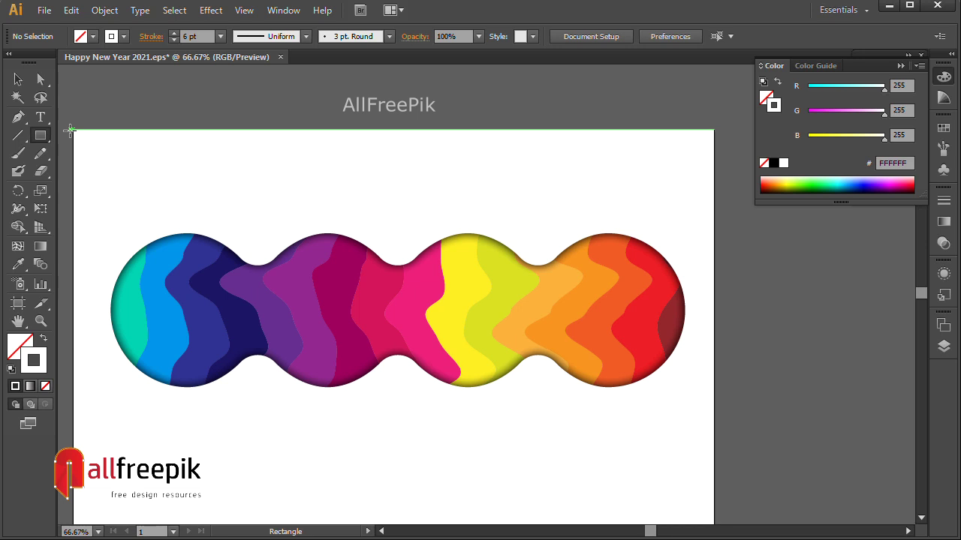
drag(70, 129, 712, 518)
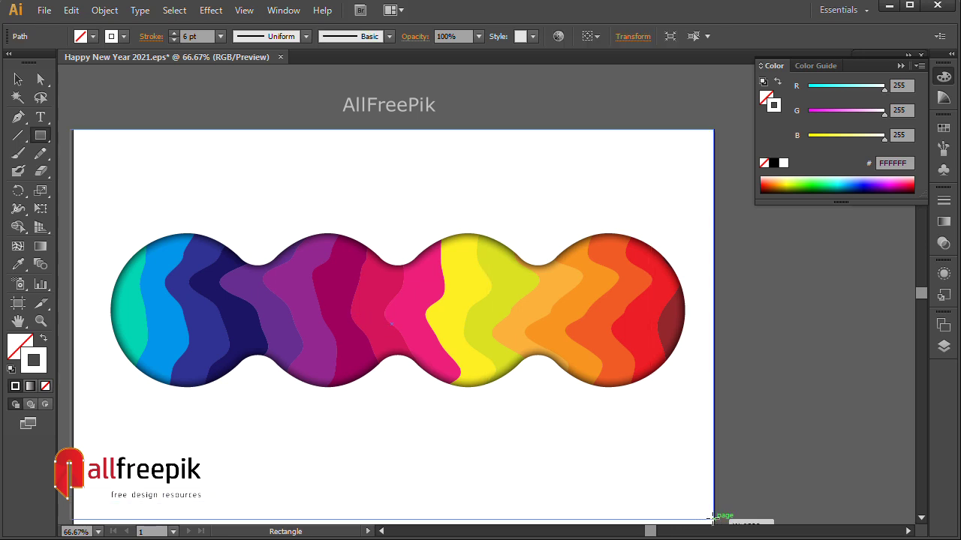
Step: Give the rectangle no stroke and a light blue-grey fill, and send it to back
click(18, 79)
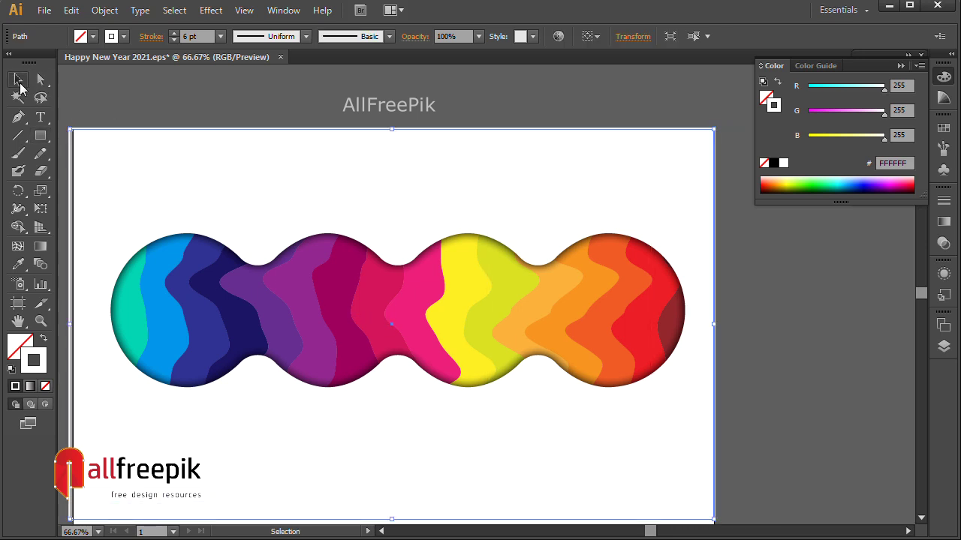
click(45, 387)
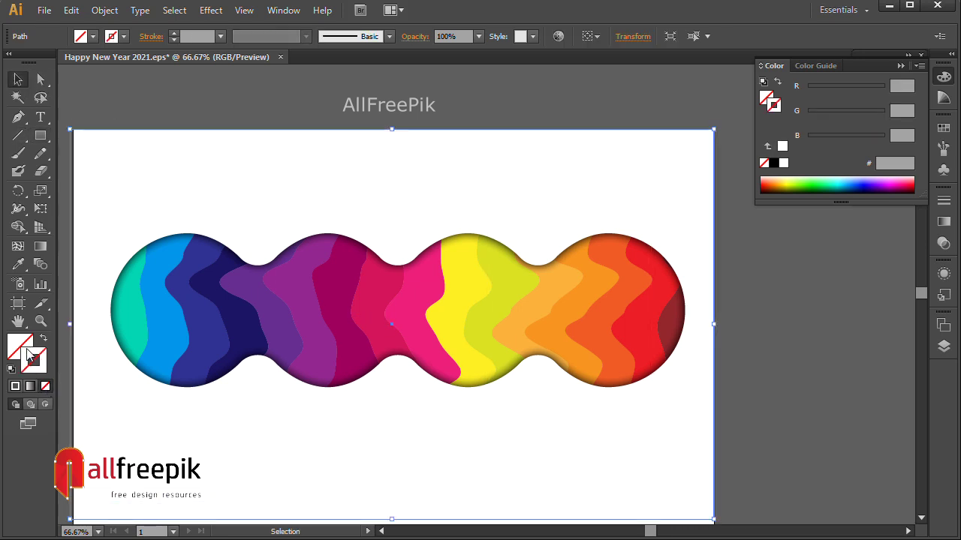
click(109, 36)
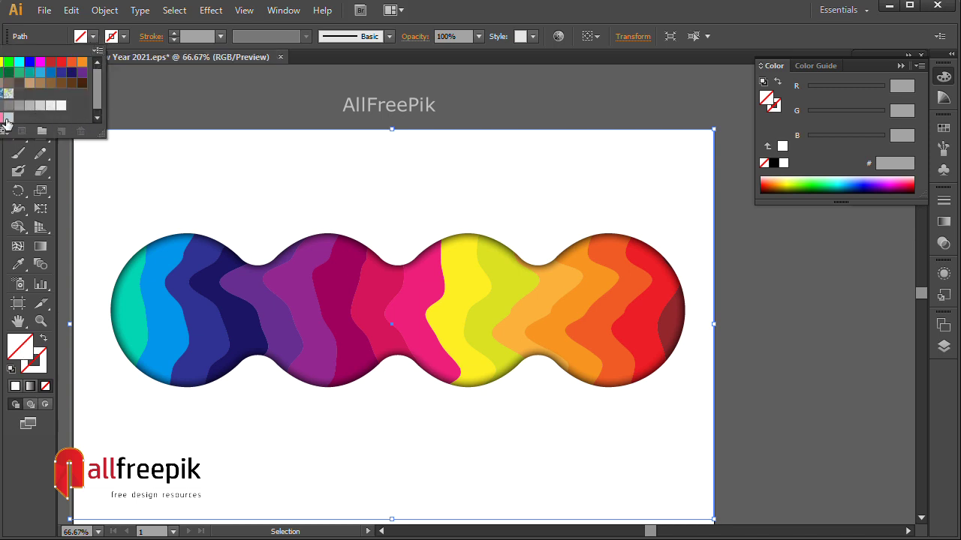
click(7, 121)
click(402, 182)
right_click(439, 189)
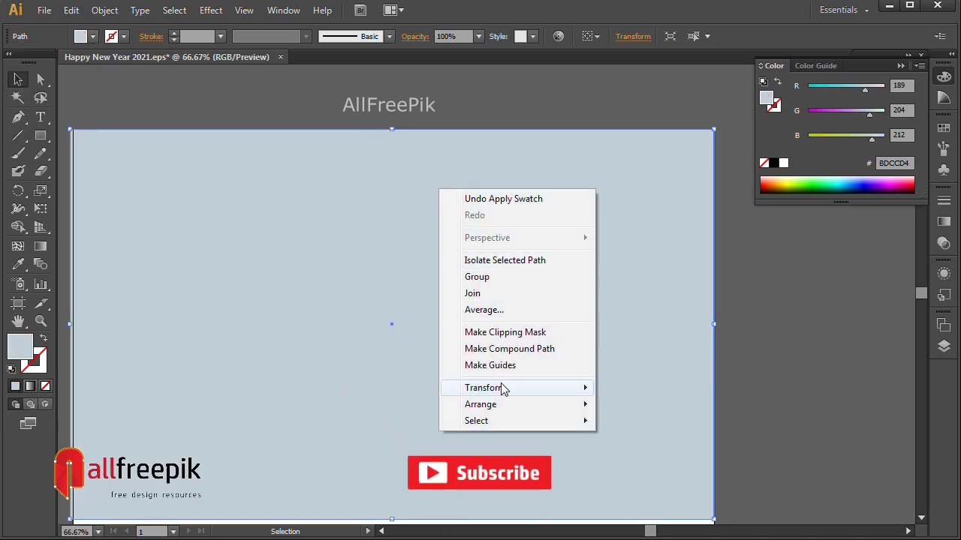
click(675, 454)
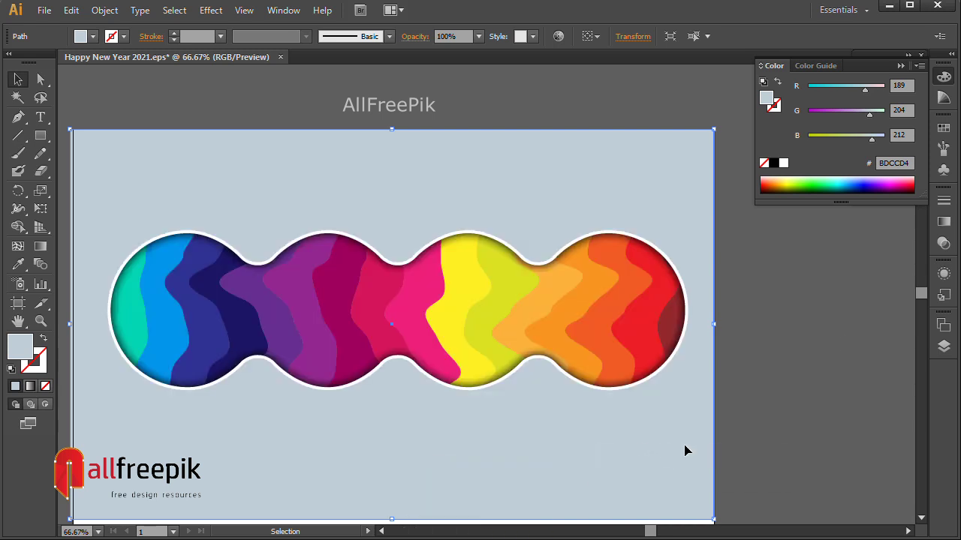
Step: Select the whole banner artwork and nudge it slightly lower on the background
scroll(728, 399, down, 3)
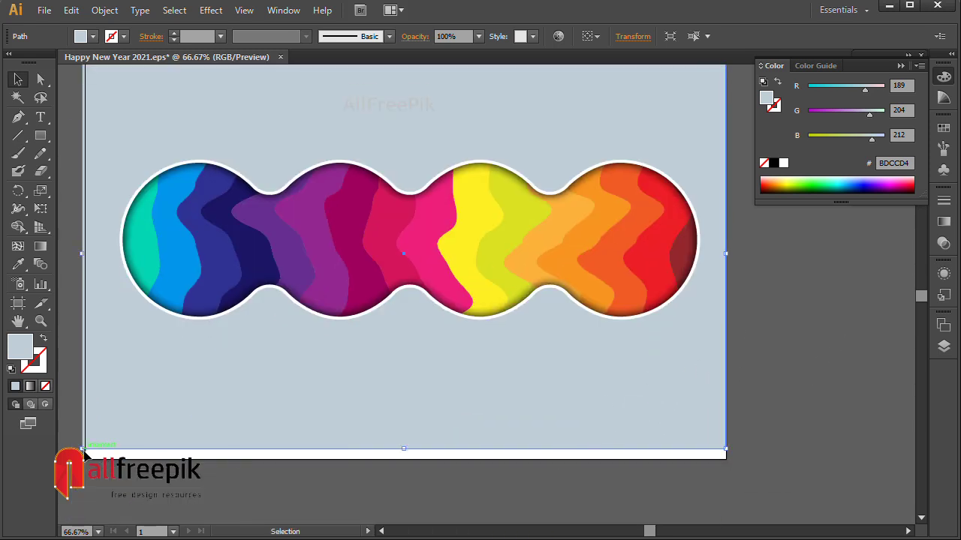
drag(84, 452, 85, 459)
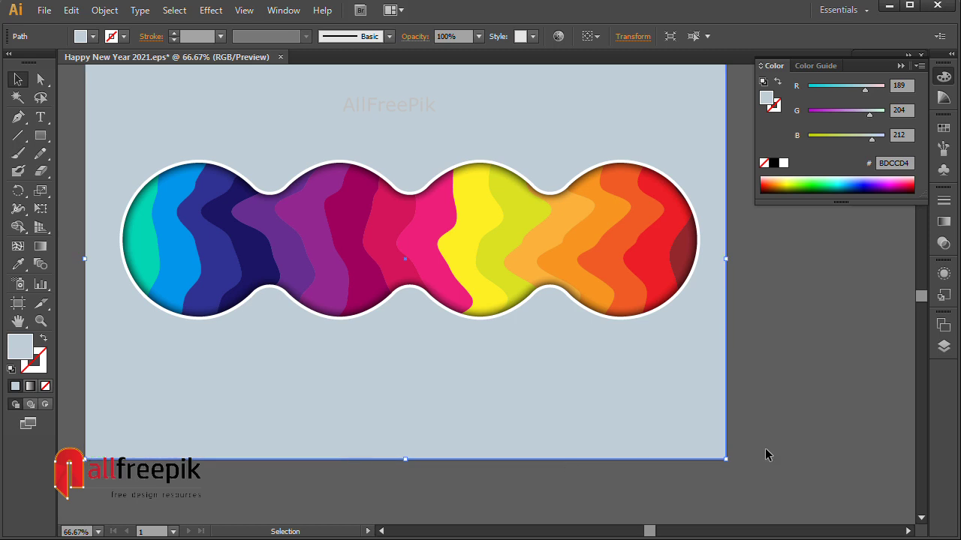
scroll(788, 300, up, 2)
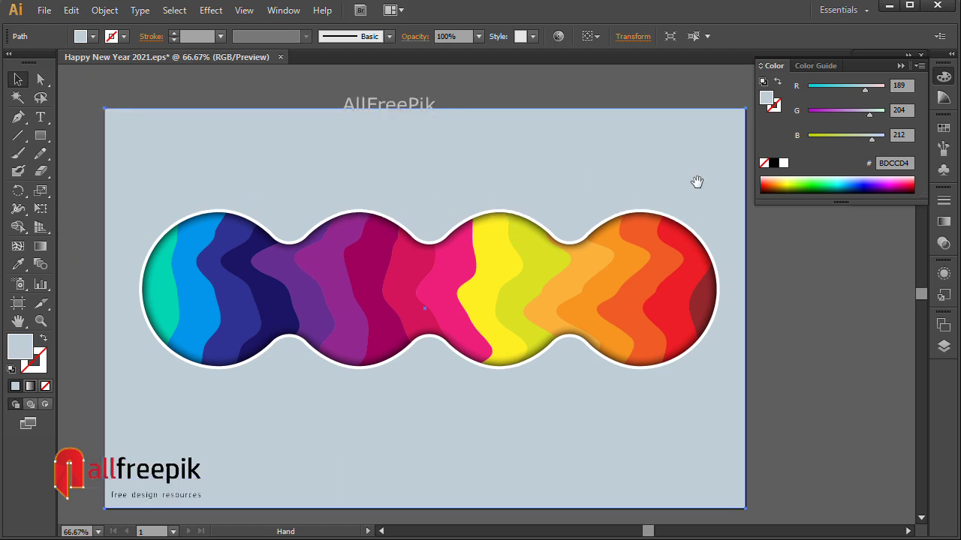
click(693, 95)
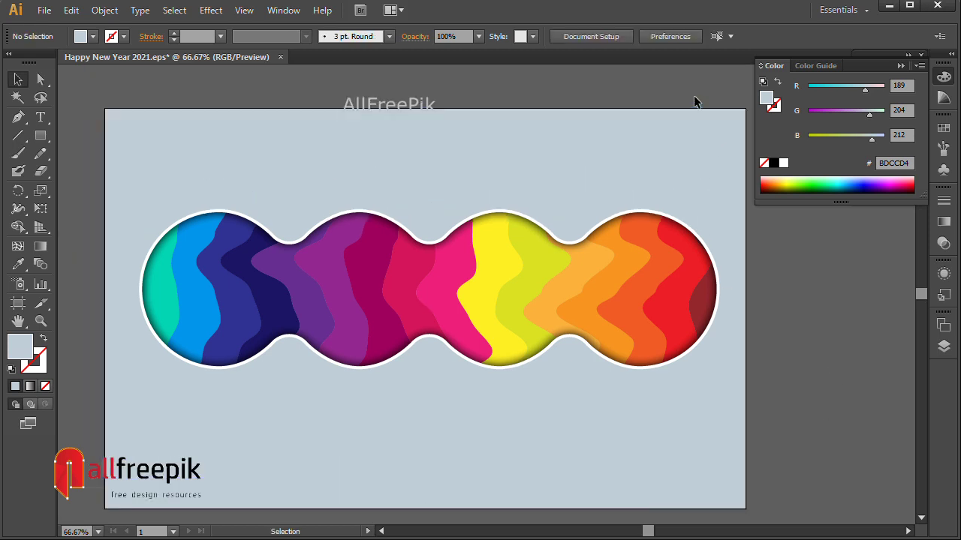
click(657, 151)
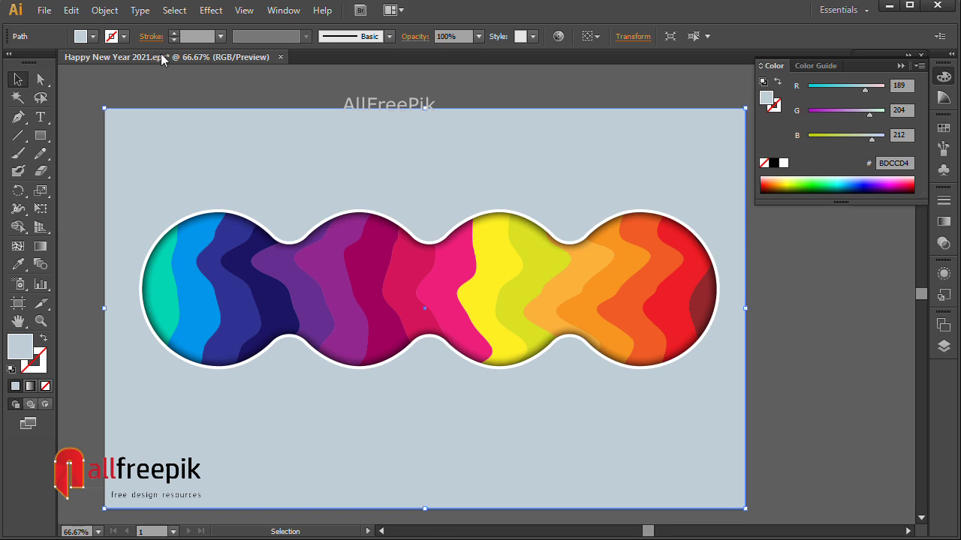
drag(784, 406, 122, 182)
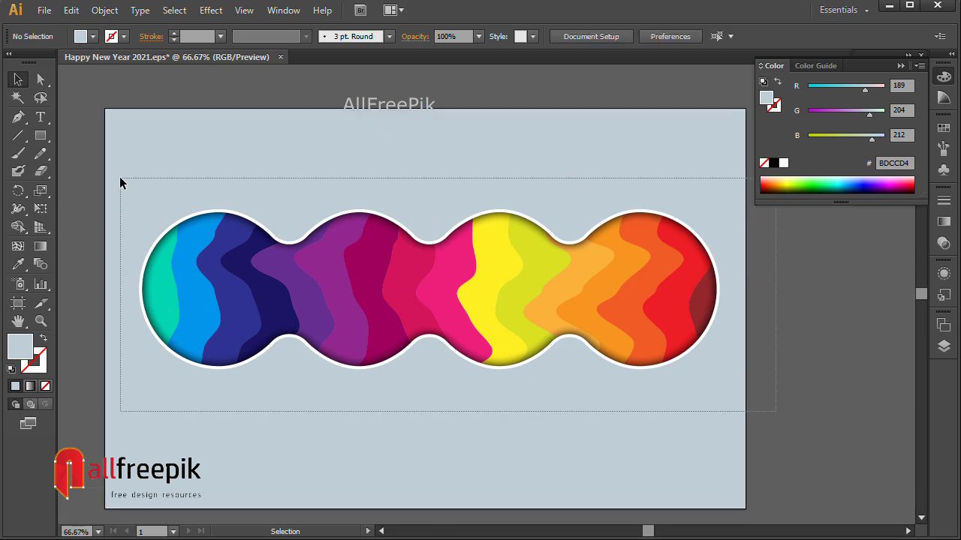
drag(493, 291, 494, 301)
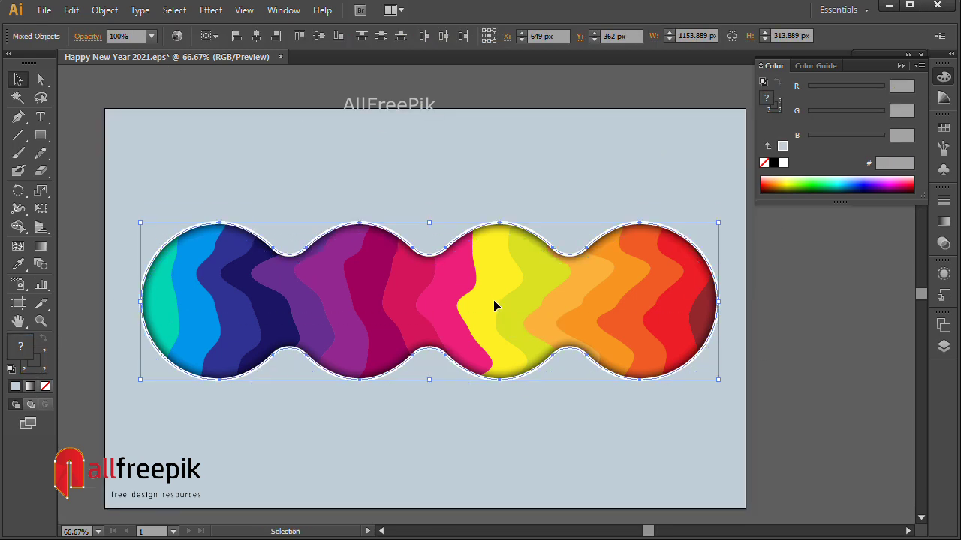
drag(493, 300, 489, 308)
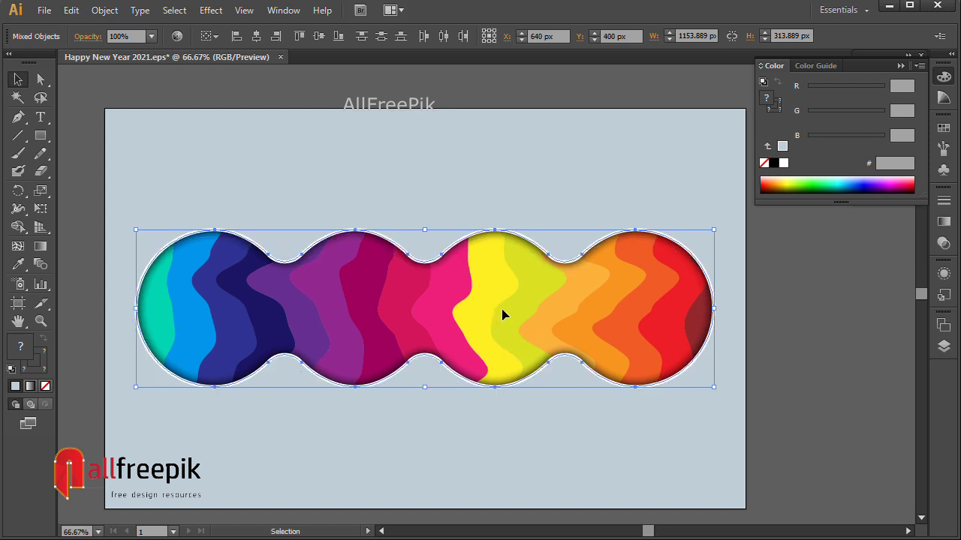
drag(502, 309, 501, 293)
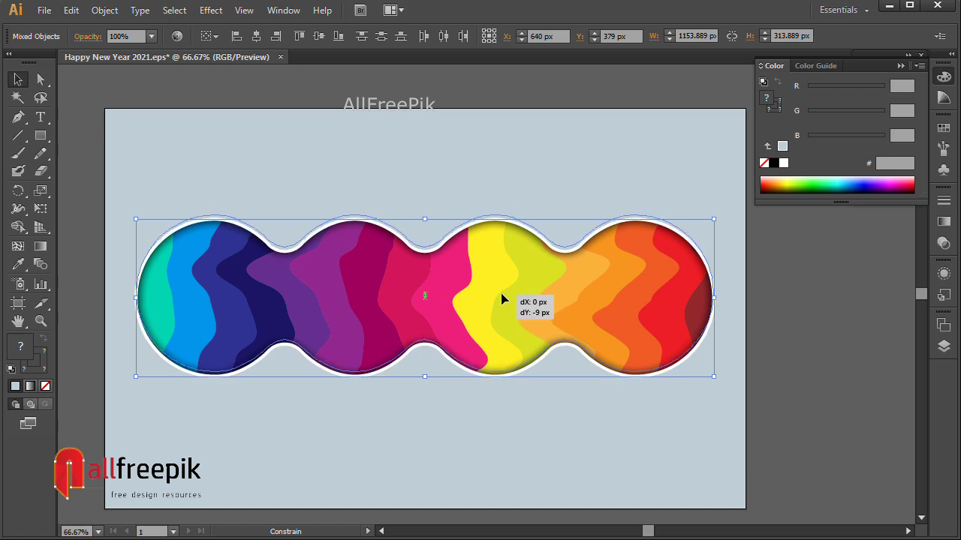
click(811, 346)
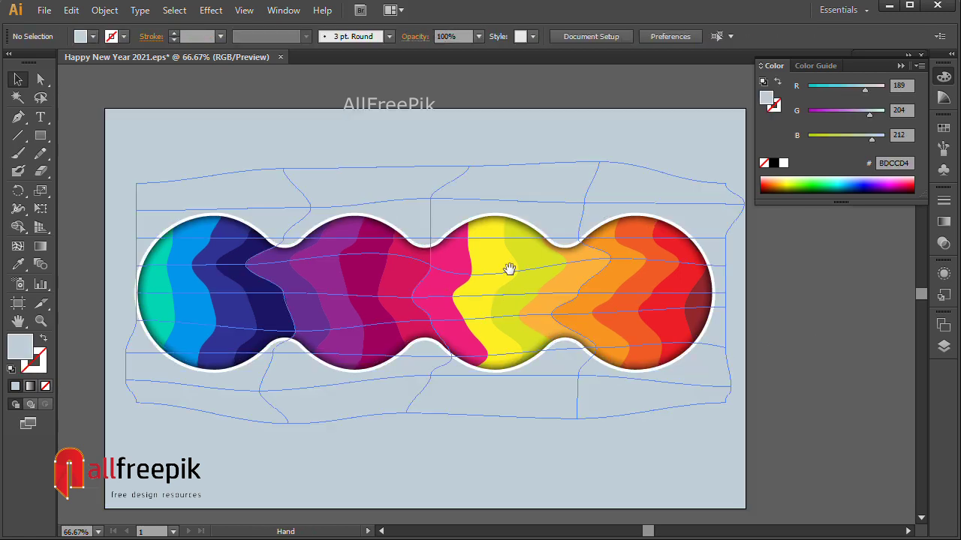
drag(374, 91, 374, 184)
Step: Create a large bold '2' text object above the artboard
key(space)
key(t)
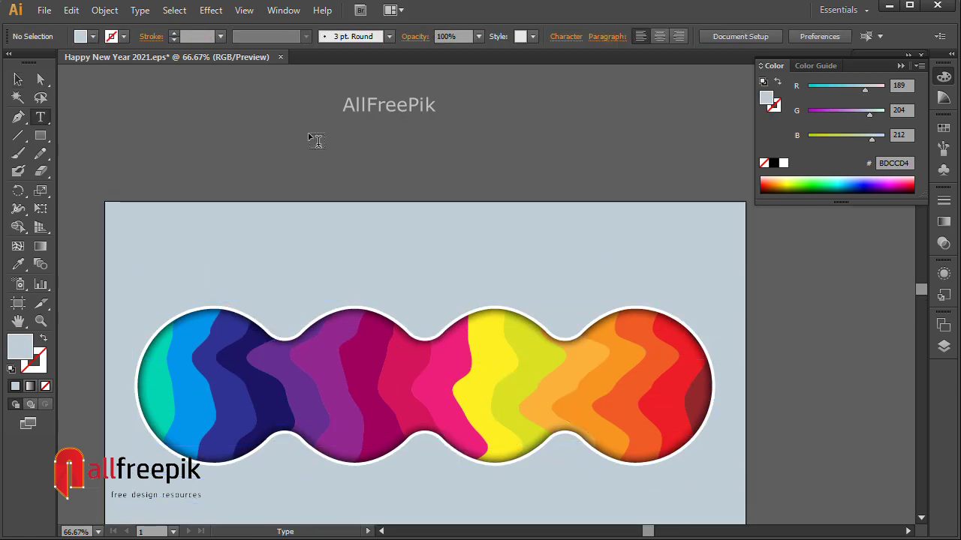
click(286, 140)
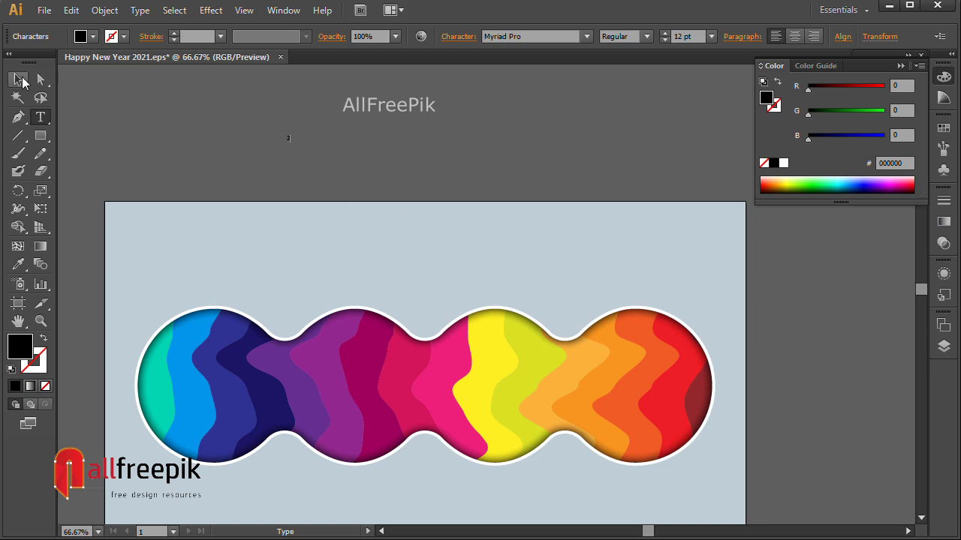
click(18, 79)
mouse_move(292, 143)
mouse_down()
mouse_move(412, 278)
mouse_move(372, 241)
mouse_up()
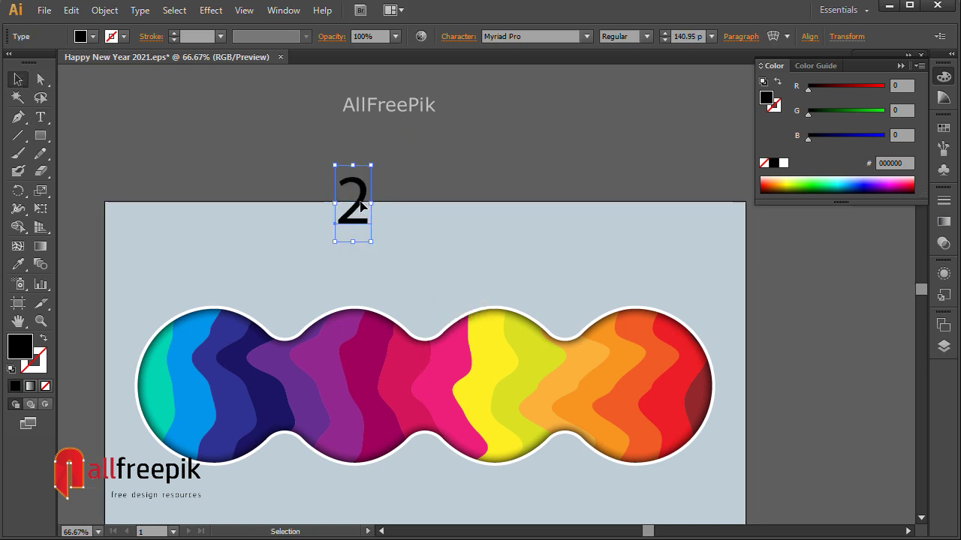
click(646, 36)
click(630, 183)
Step: Move and scale the '2' into the first circle and make it white
click(484, 124)
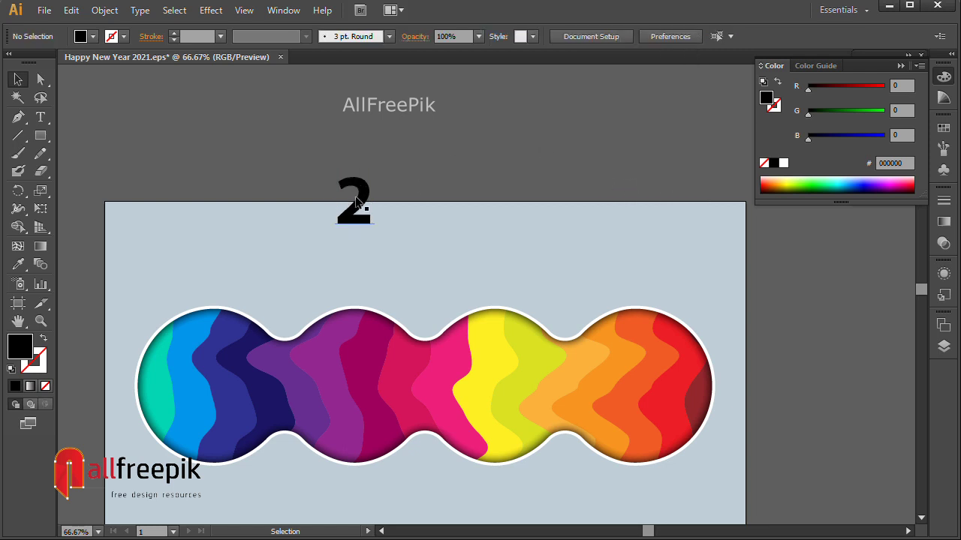
drag(359, 201, 212, 390)
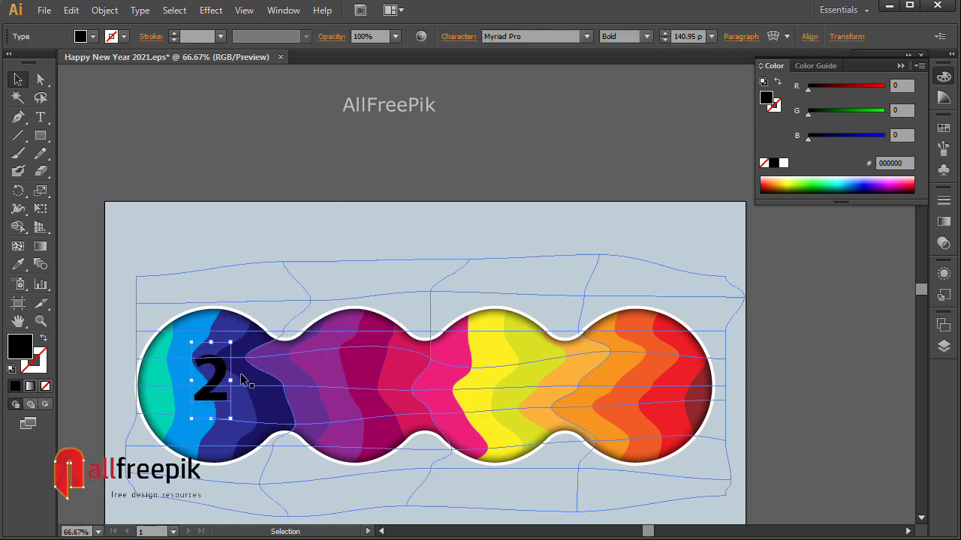
drag(237, 339, 255, 316)
drag(218, 353, 218, 368)
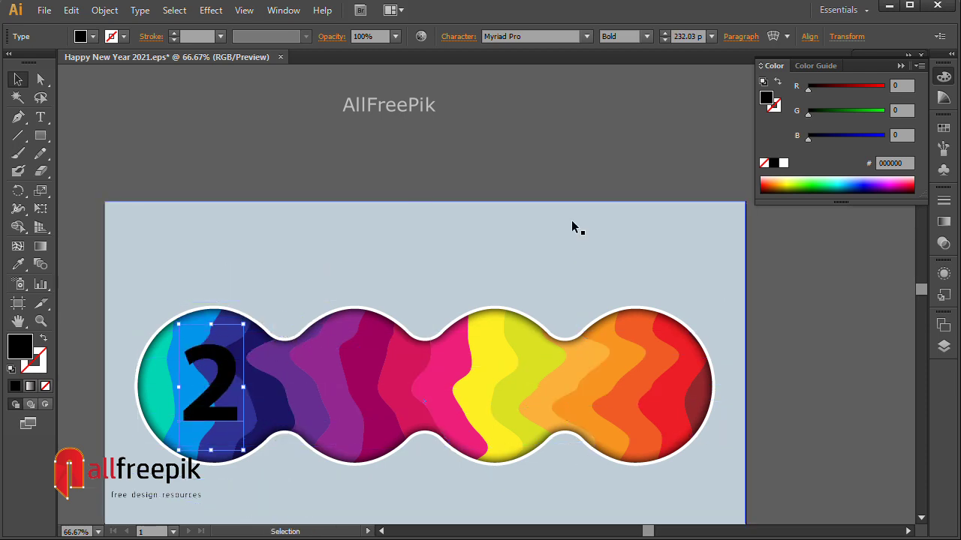
click(782, 162)
click(473, 175)
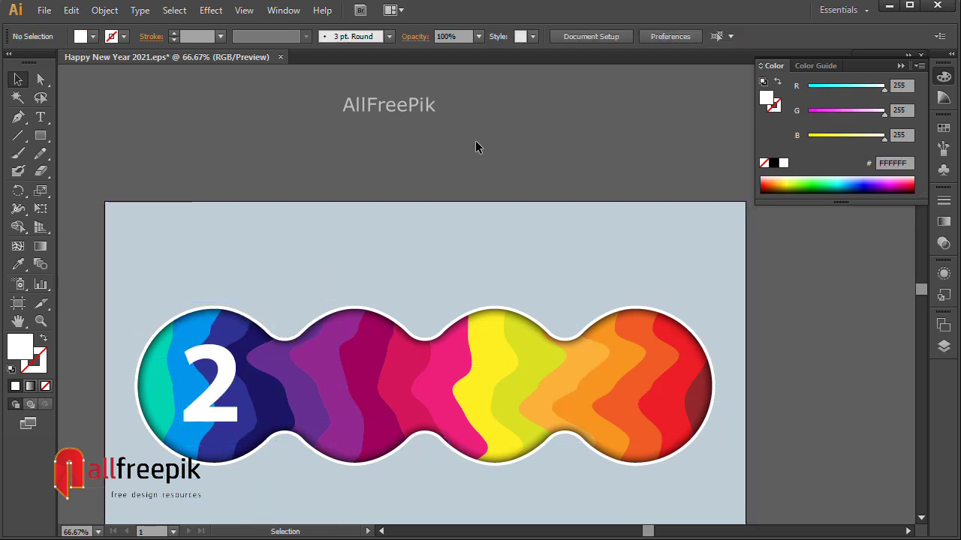
Step: Copy the '2' into the second circle and change it to '0'
drag(226, 392, 370, 390)
double_click(369, 389)
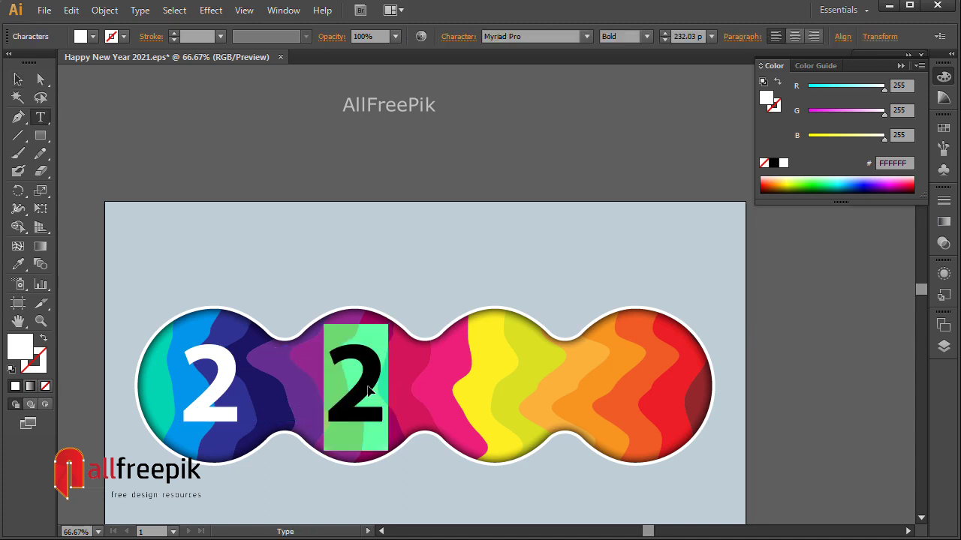
text(0)
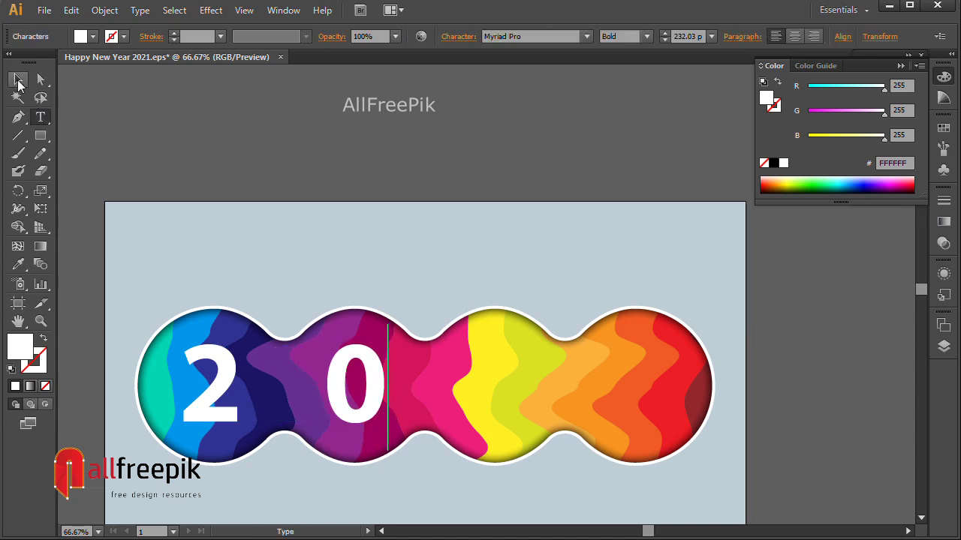
click(17, 79)
click(405, 255)
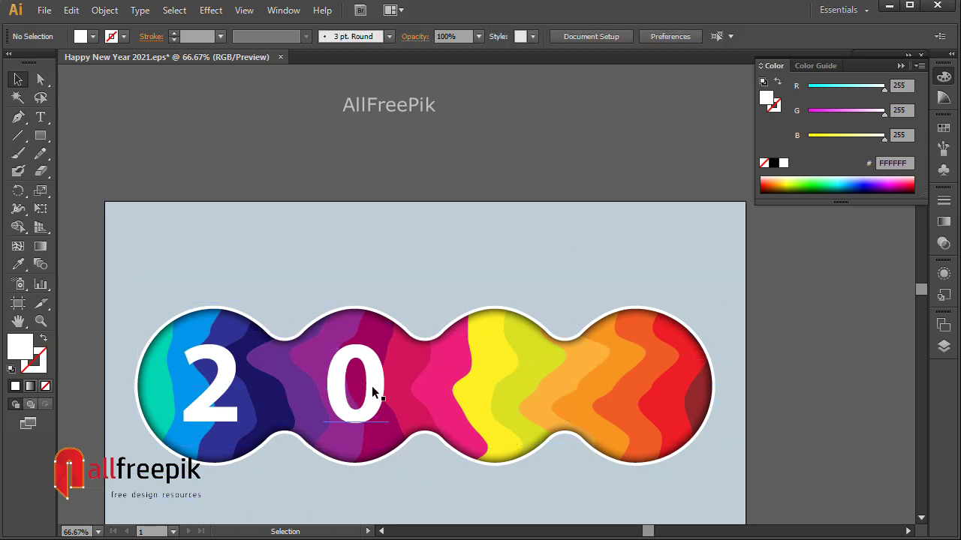
click(373, 391)
shift+click(217, 390)
Step: Copy the '2' and '0' into the right circles, changing the last digit to '1'
drag(267, 390, 516, 391)
click(552, 257)
click(661, 398)
double_click(660, 397)
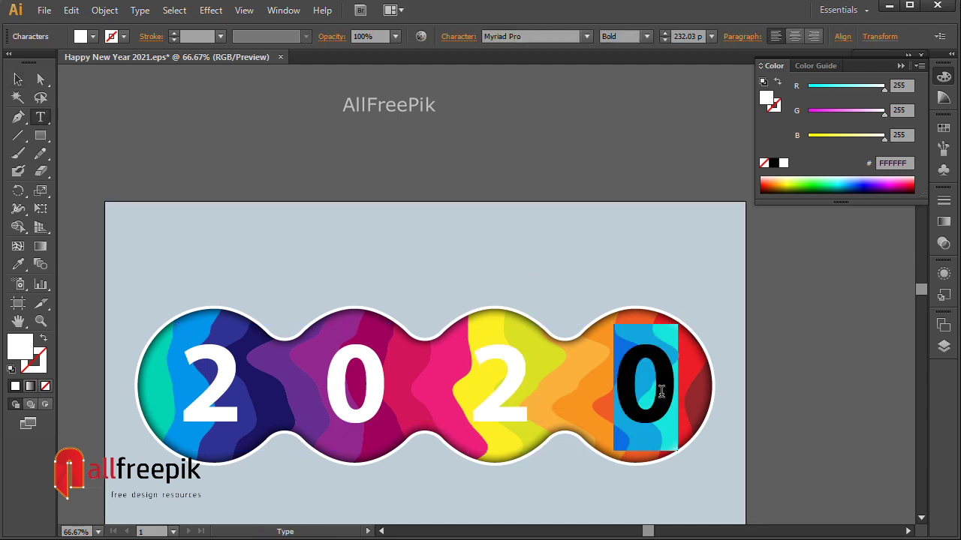
text(1)
click(18, 81)
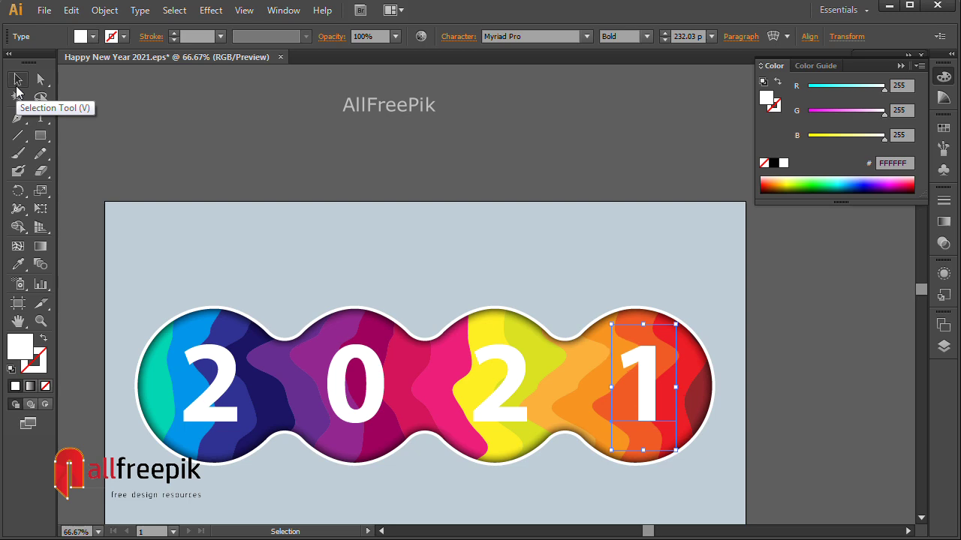
Step: Select all four '2021' digits together
click(524, 391)
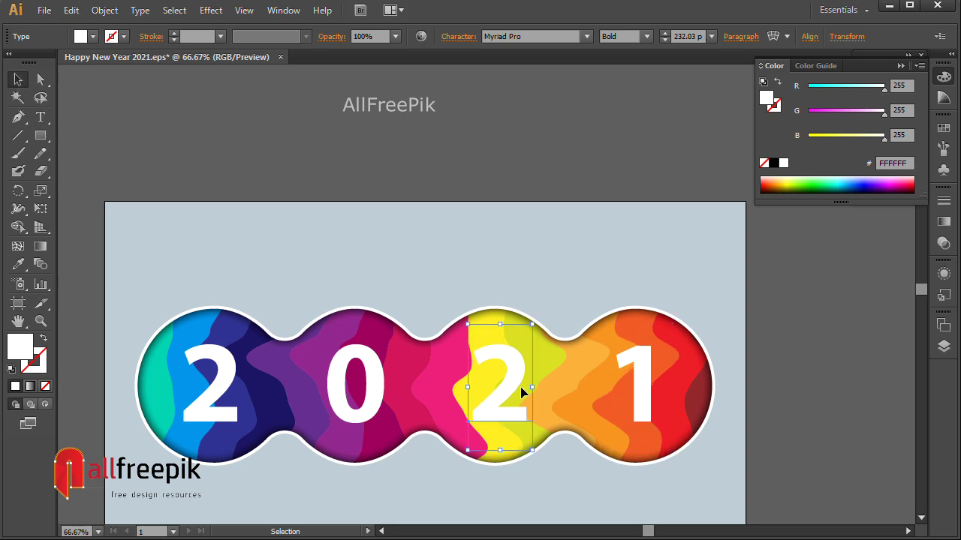
shift+click(385, 397)
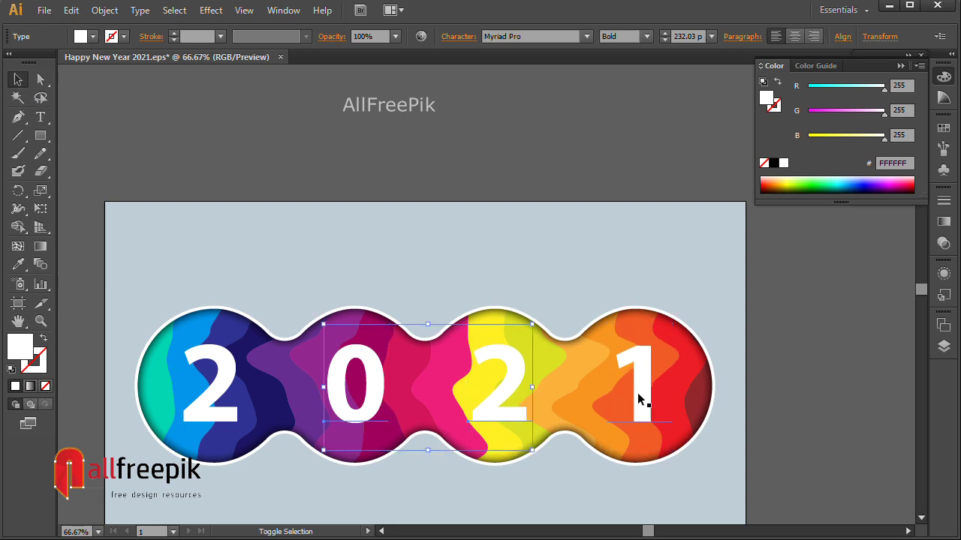
shift+click(638, 399)
shift+click(214, 391)
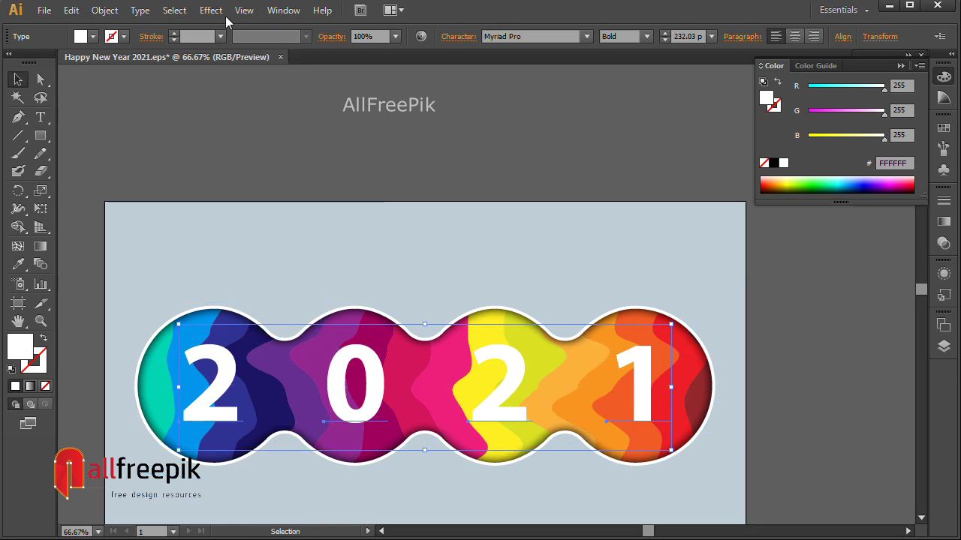
click(212, 11)
mouse_move(230, 180)
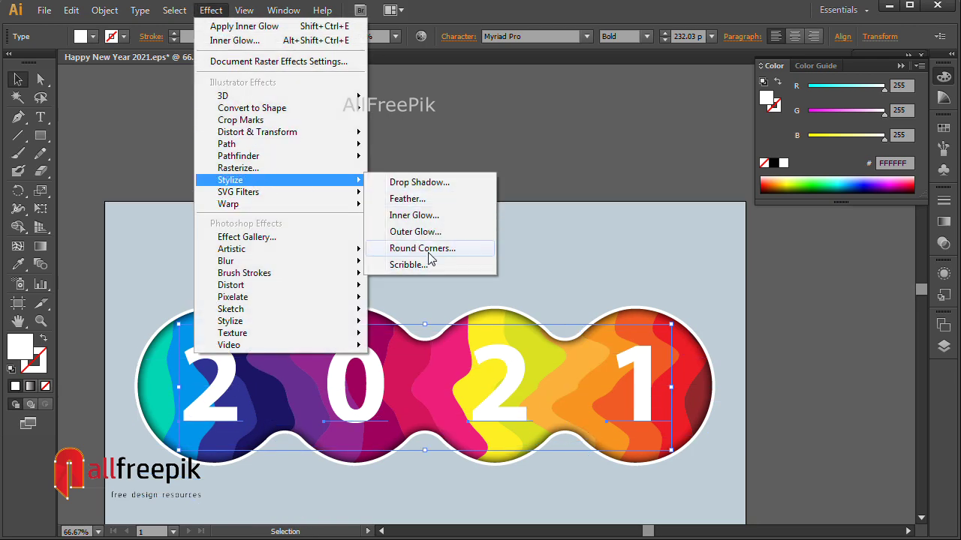
Step: Apply a Drop Shadow to the digits with 100% opacity and 10 px X and Y offsets
click(420, 182)
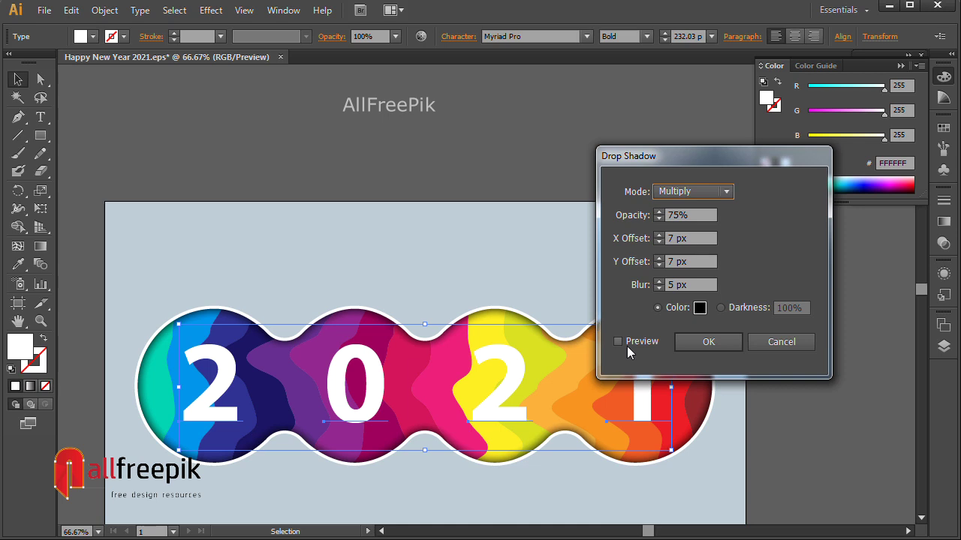
click(621, 342)
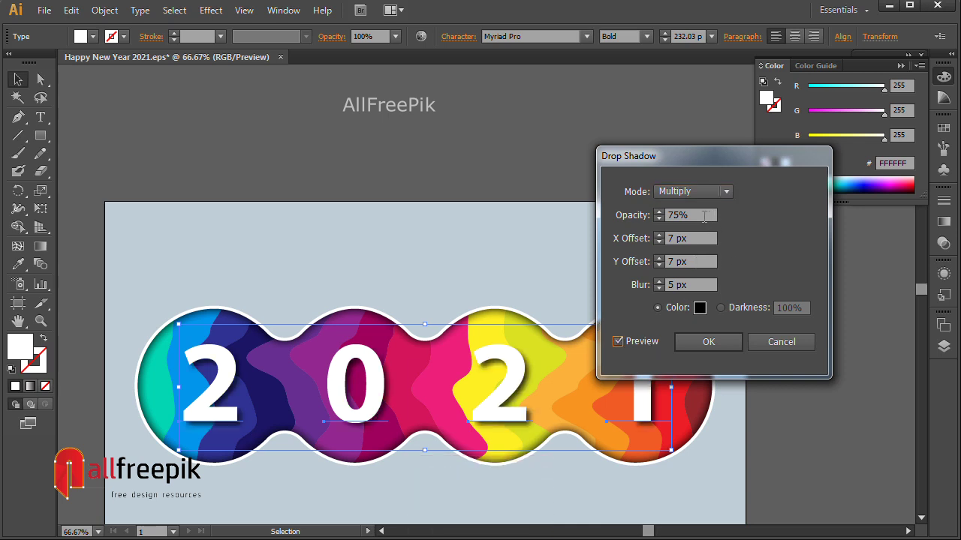
drag(704, 215, 579, 216)
text(100)
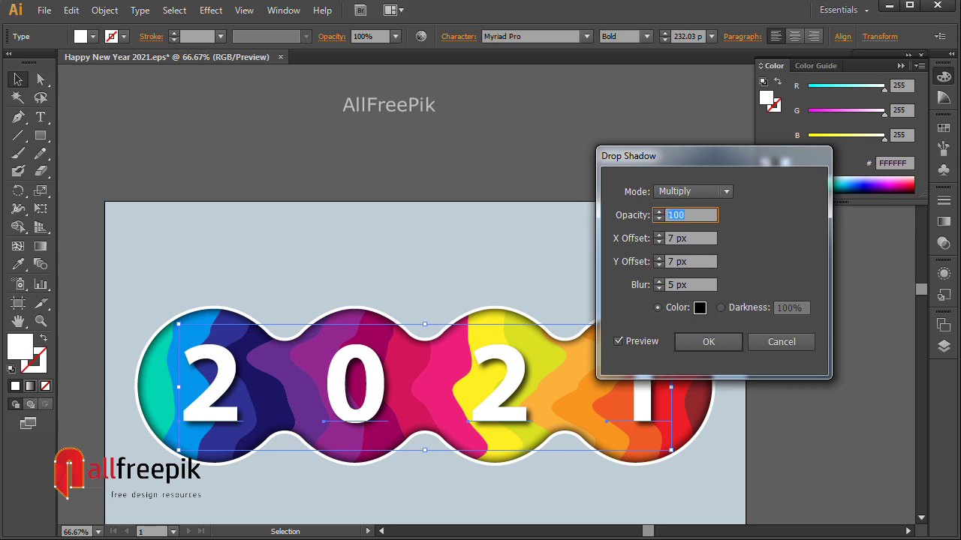
key(Tab)
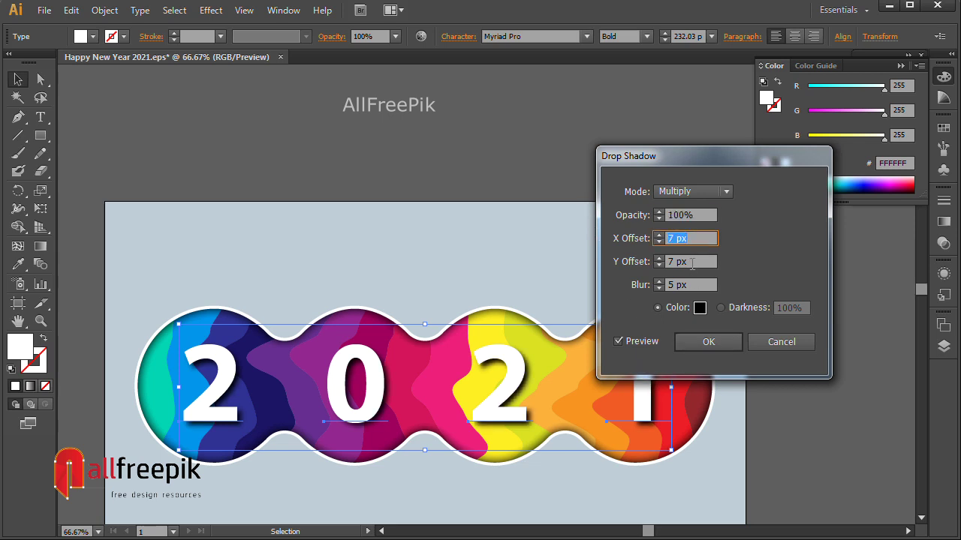
text(10)
key(Tab)
text(1)
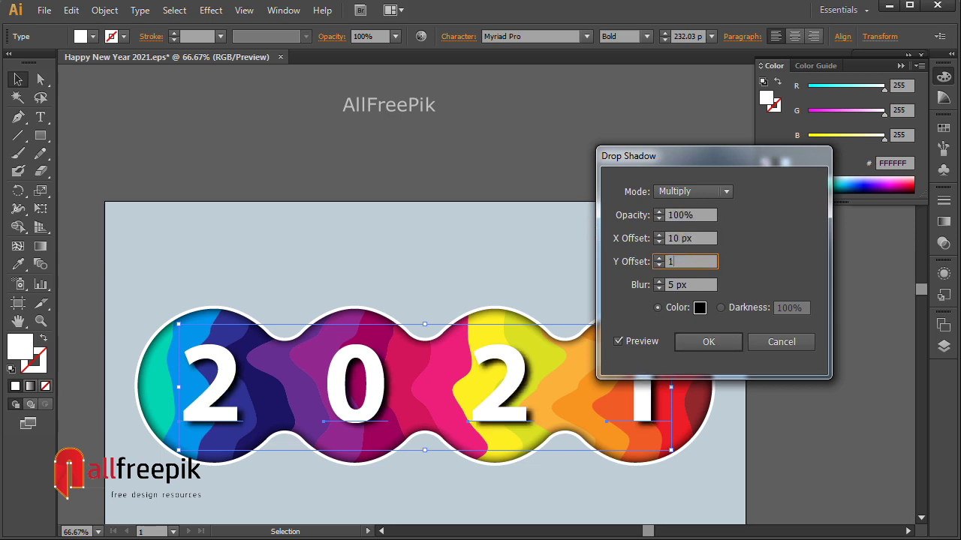
text(0)
key(Tab)
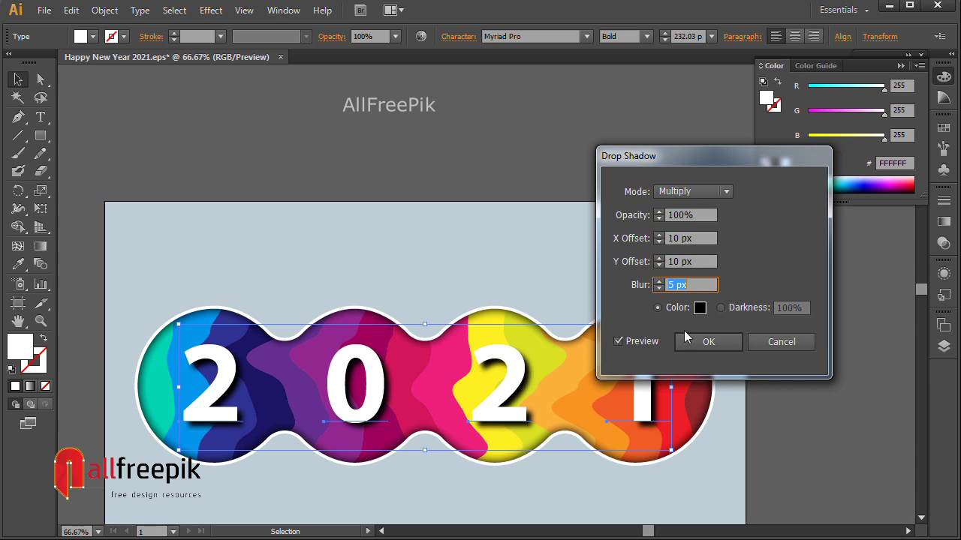
click(708, 342)
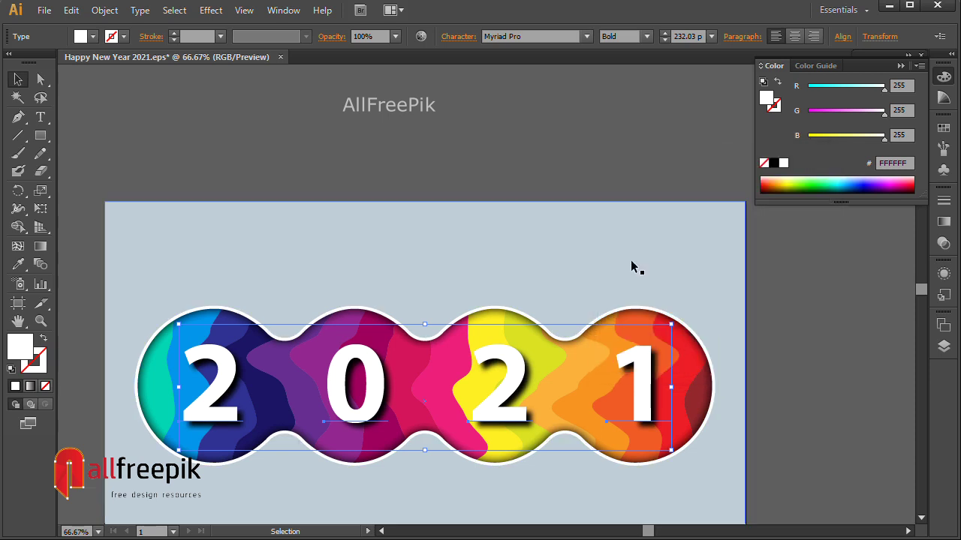
click(593, 183)
Step: Zoom out and marquee-zoom around the card, recentring it with nothing selected
drag(612, 232, 606, 170)
key(ctrl+minus)
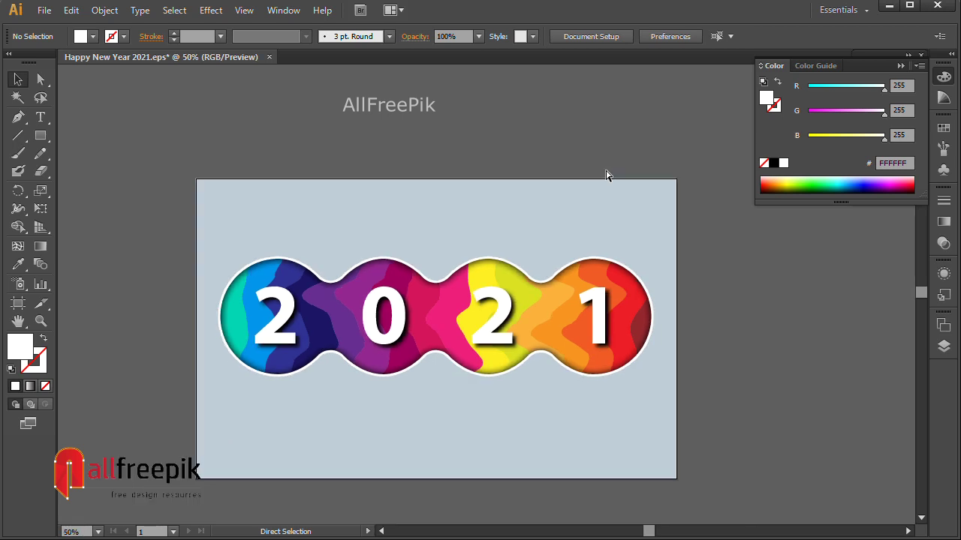
drag(188, 163, 705, 506)
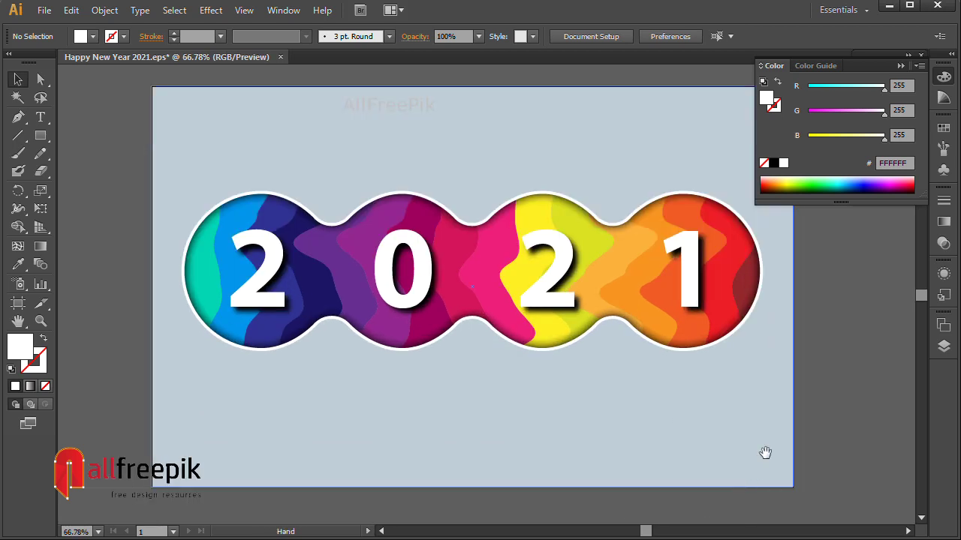
drag(765, 453, 717, 452)
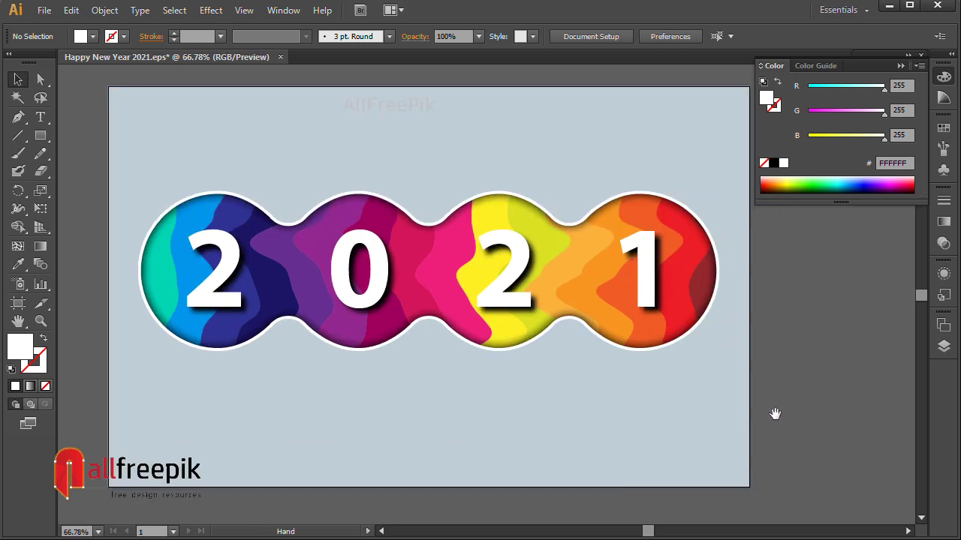
click(280, 155)
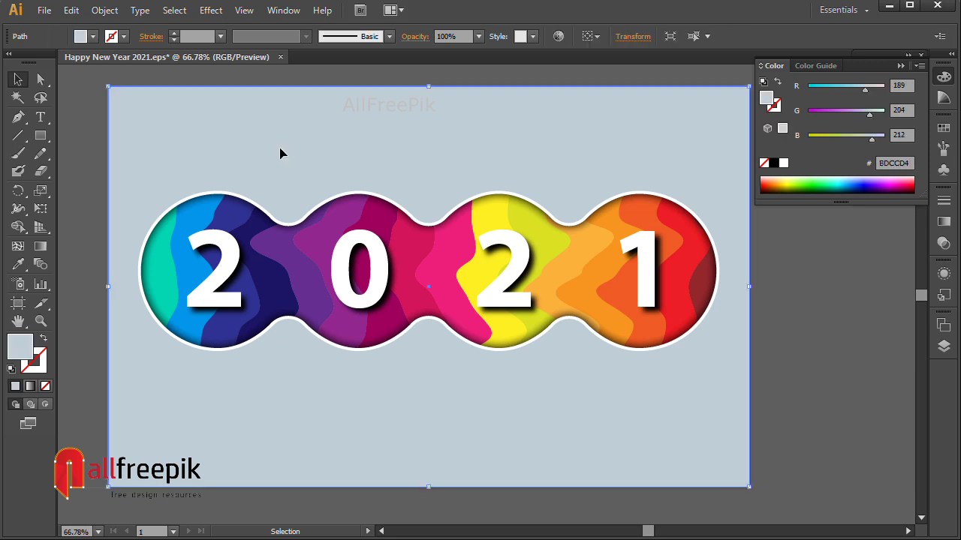
click(61, 127)
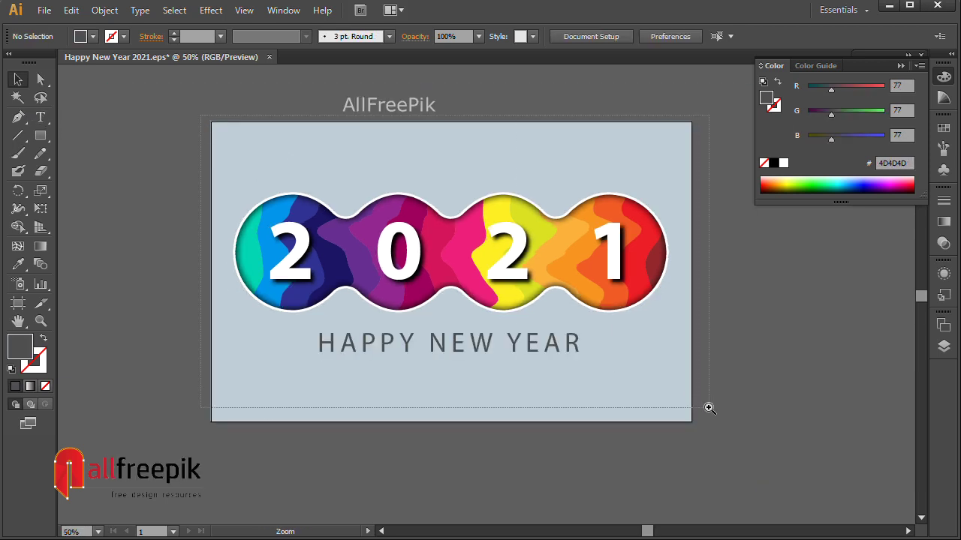
Step: Zoom so the finished 2021 card fills the window, with the Color panel collapsed
drag(207, 116, 740, 442)
click(841, 228)
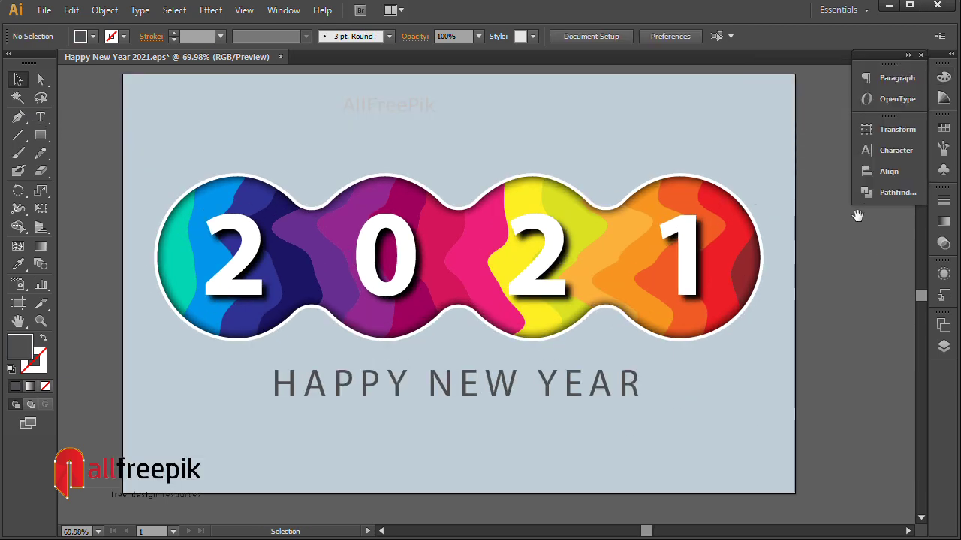
drag(840, 228, 832, 235)
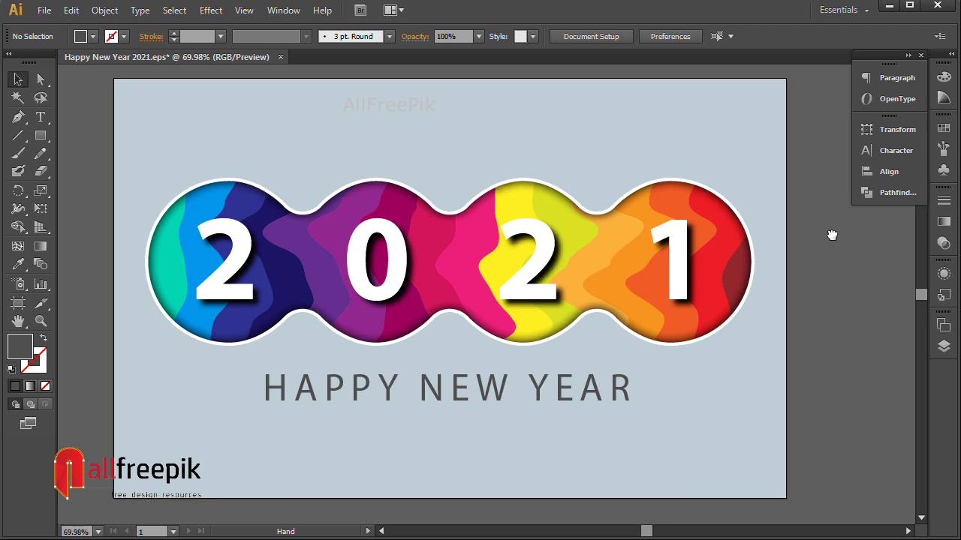